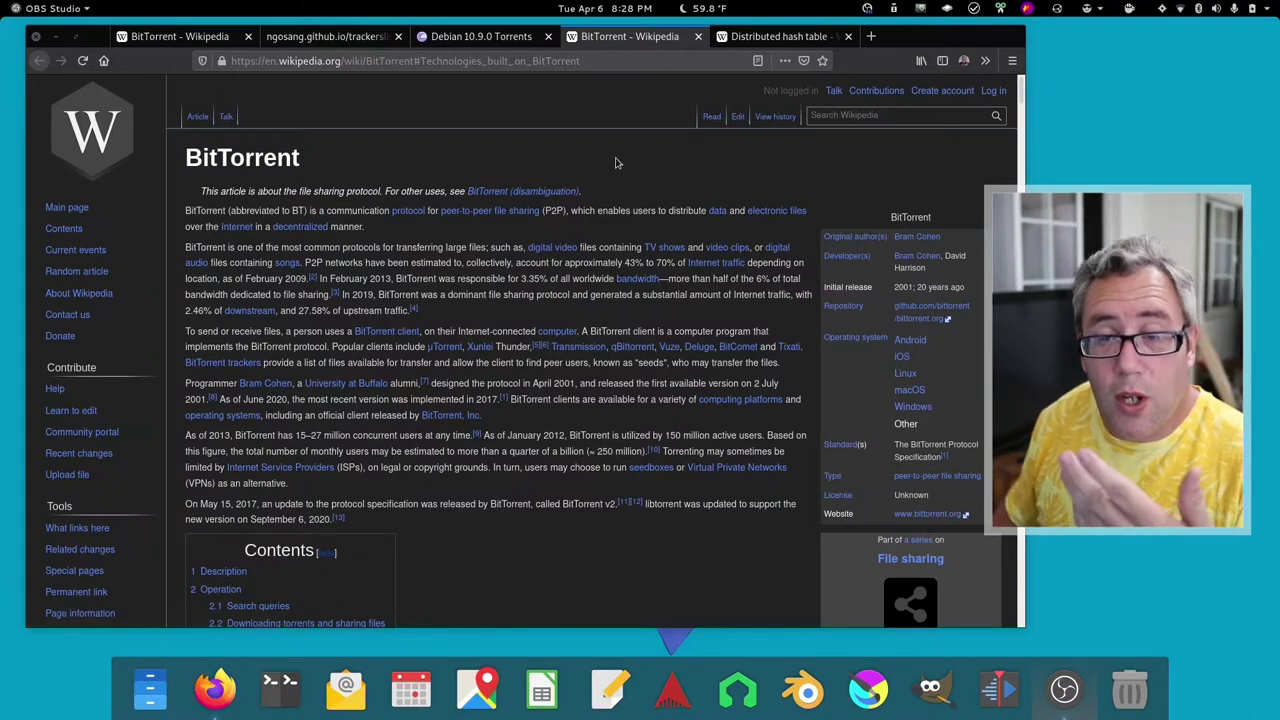
Skim the BitTorrent Wikipedia article's introduction and table of contents, and return to its beginning.
drag(893, 38, 885, 44)
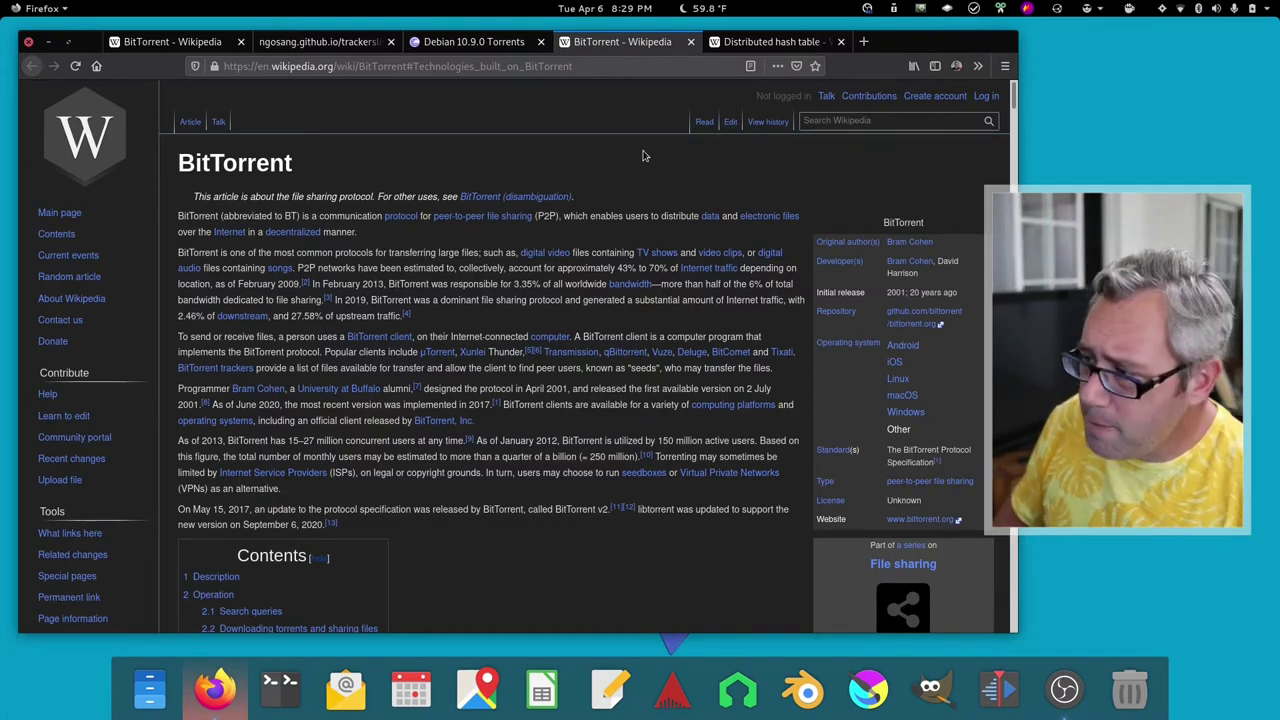
scroll(647, 314, down, 2)
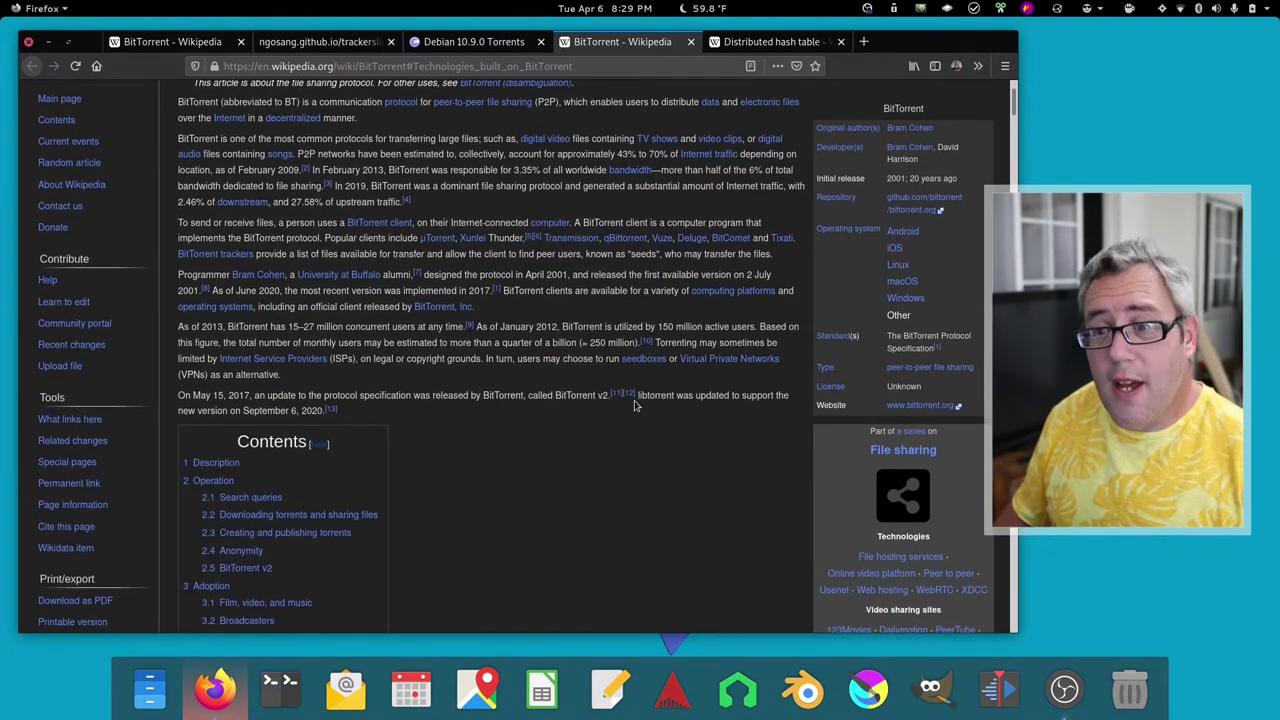
scroll(634, 404, down, 7)
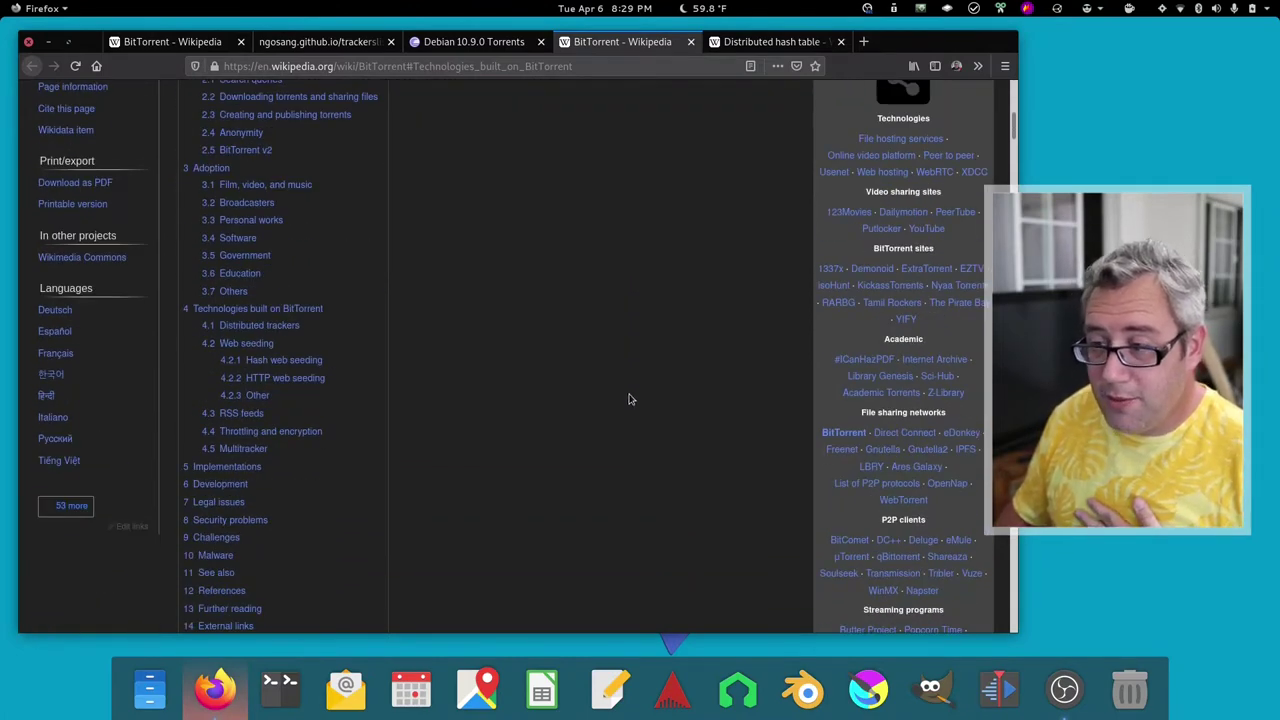
scroll(629, 399, up, 9)
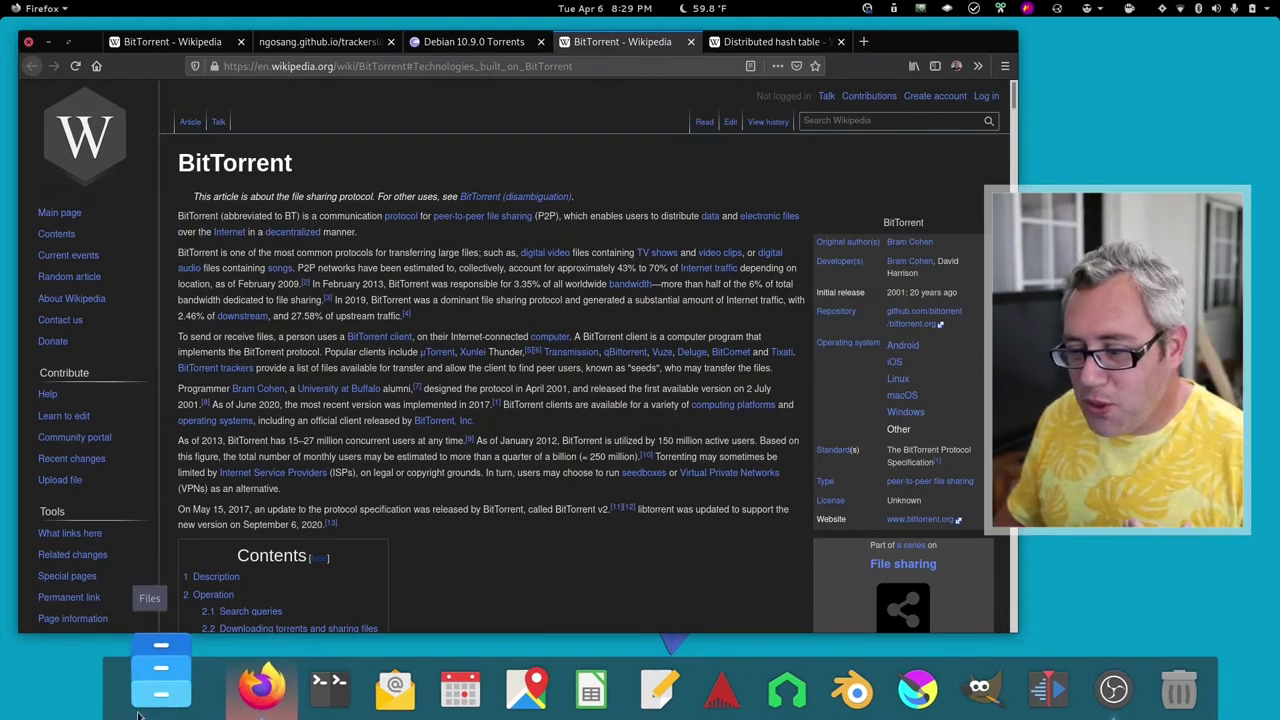
Switch to the Files app, open the Desktop folder in a repositioned window and select 20210328_143811.mp4.torrent.
click(150, 688)
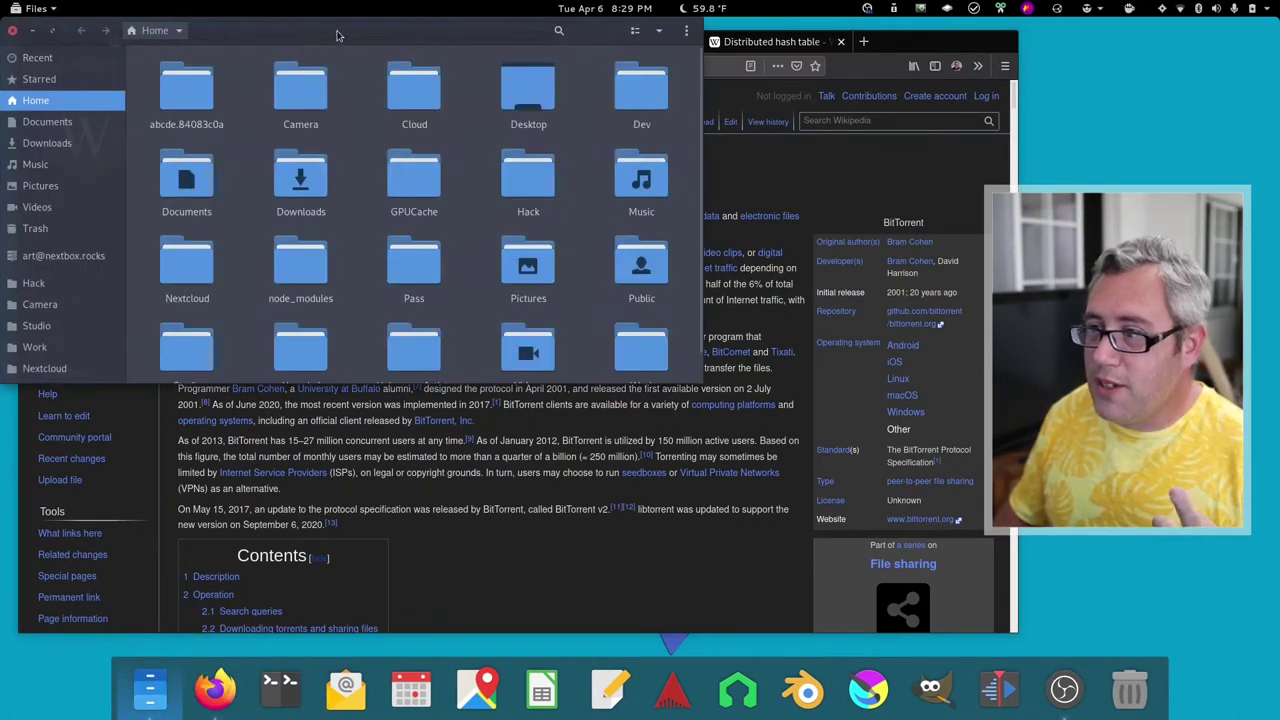
drag(341, 36, 747, 158)
double_click(930, 215)
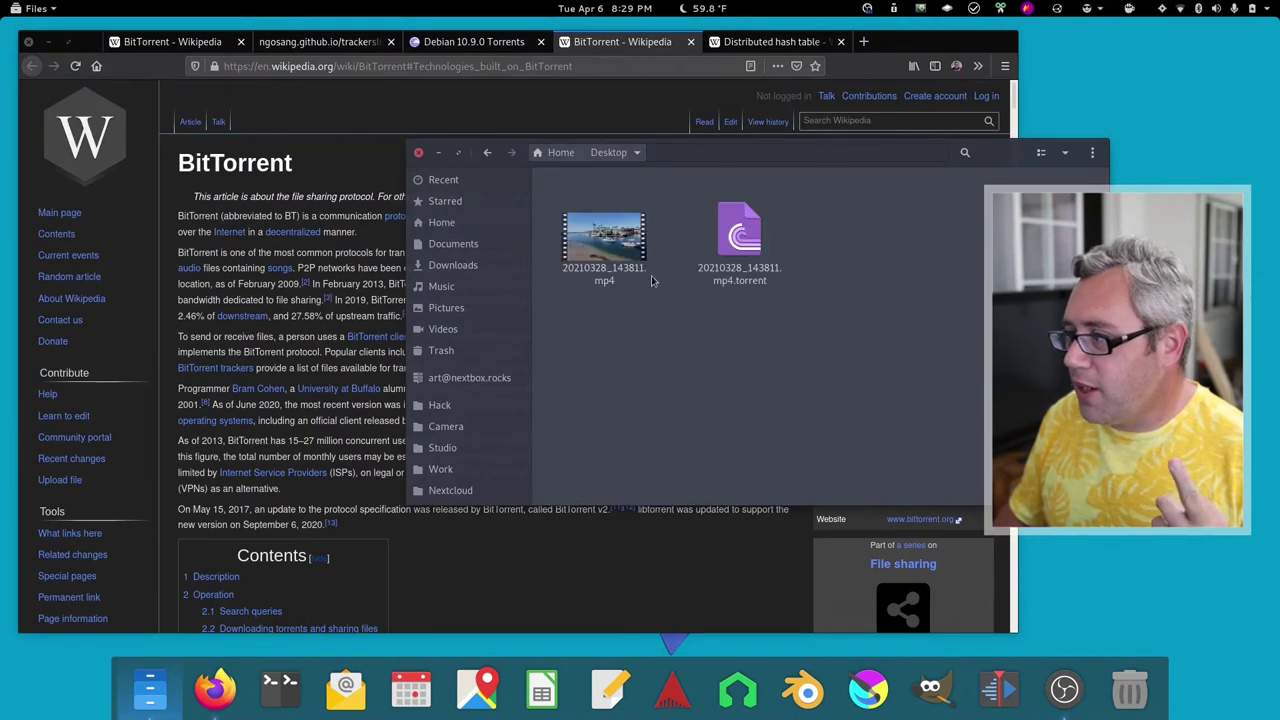
drag(759, 150, 567, 230)
click(548, 318)
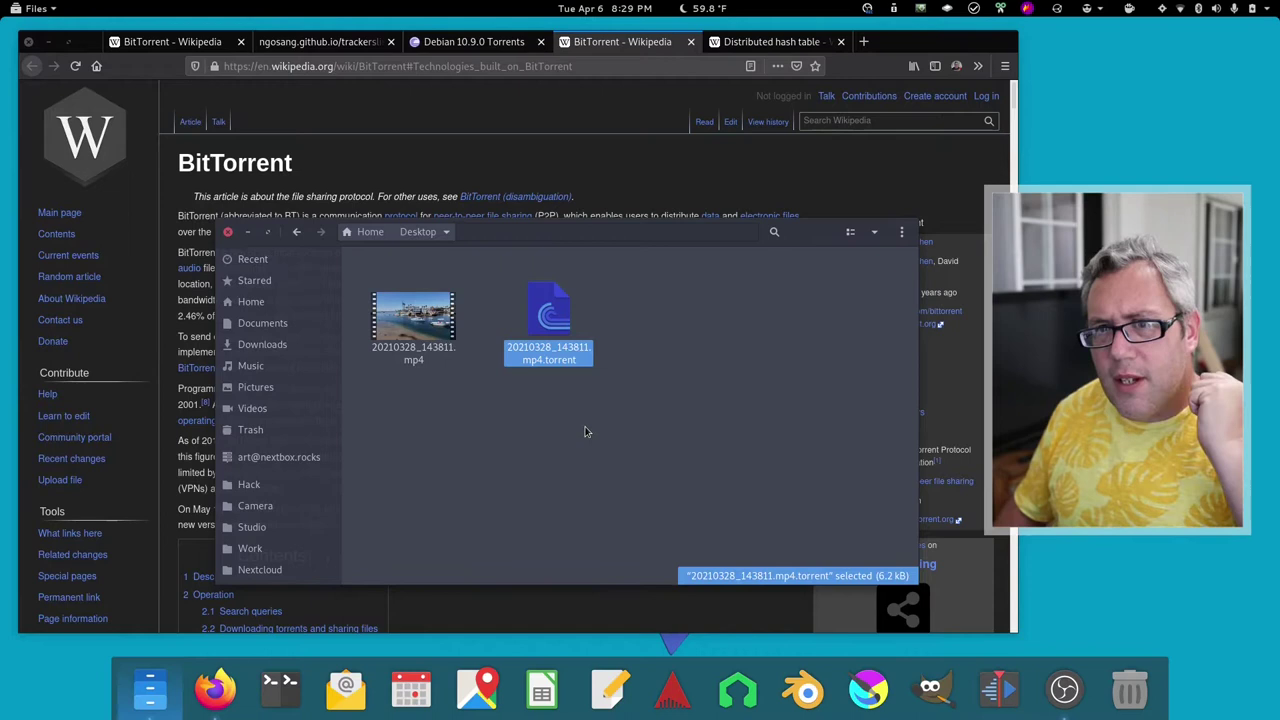
Compare the sizes of 20210328_143811.mp4 and its .torrent file, and clear the selection.
click(414, 328)
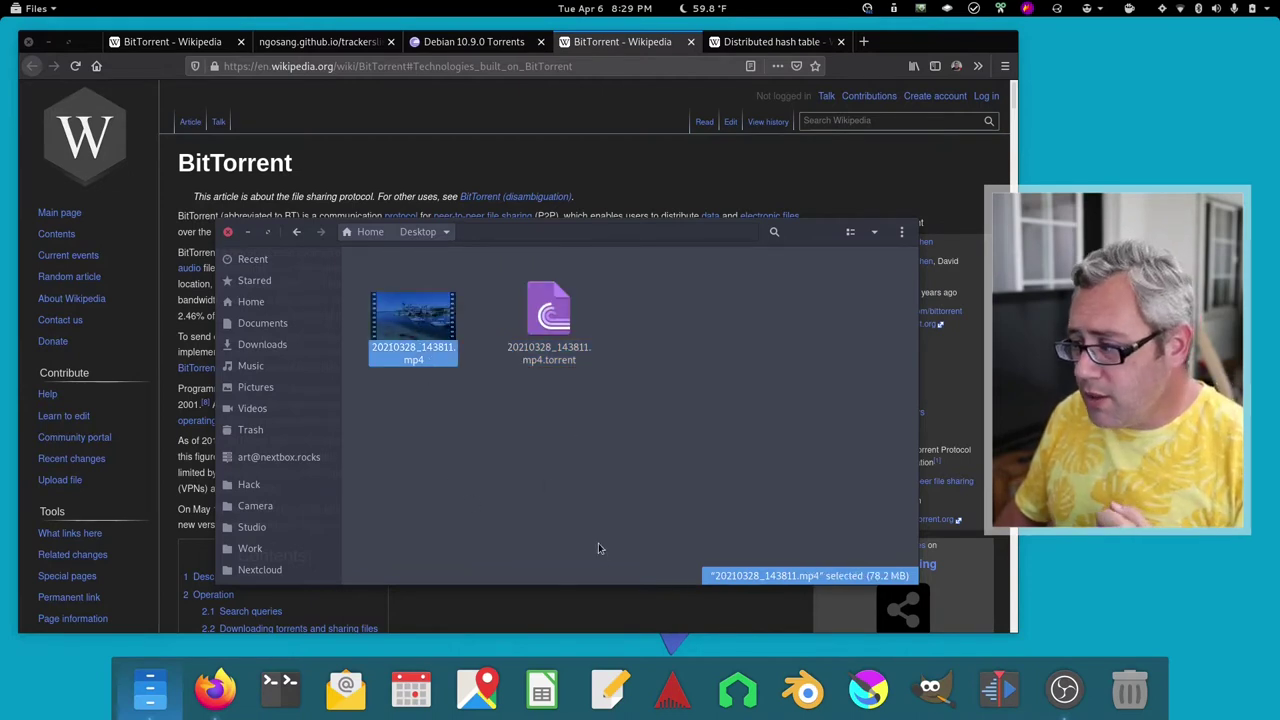
click(549, 318)
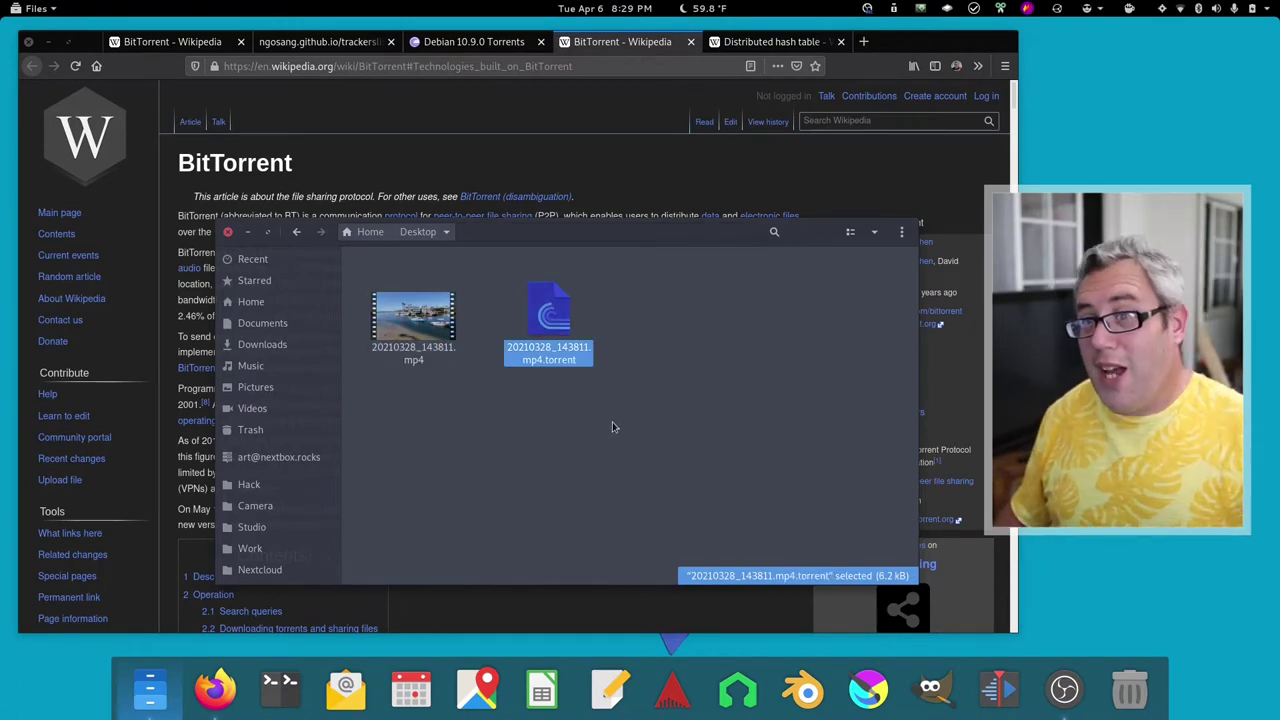
click(443, 326)
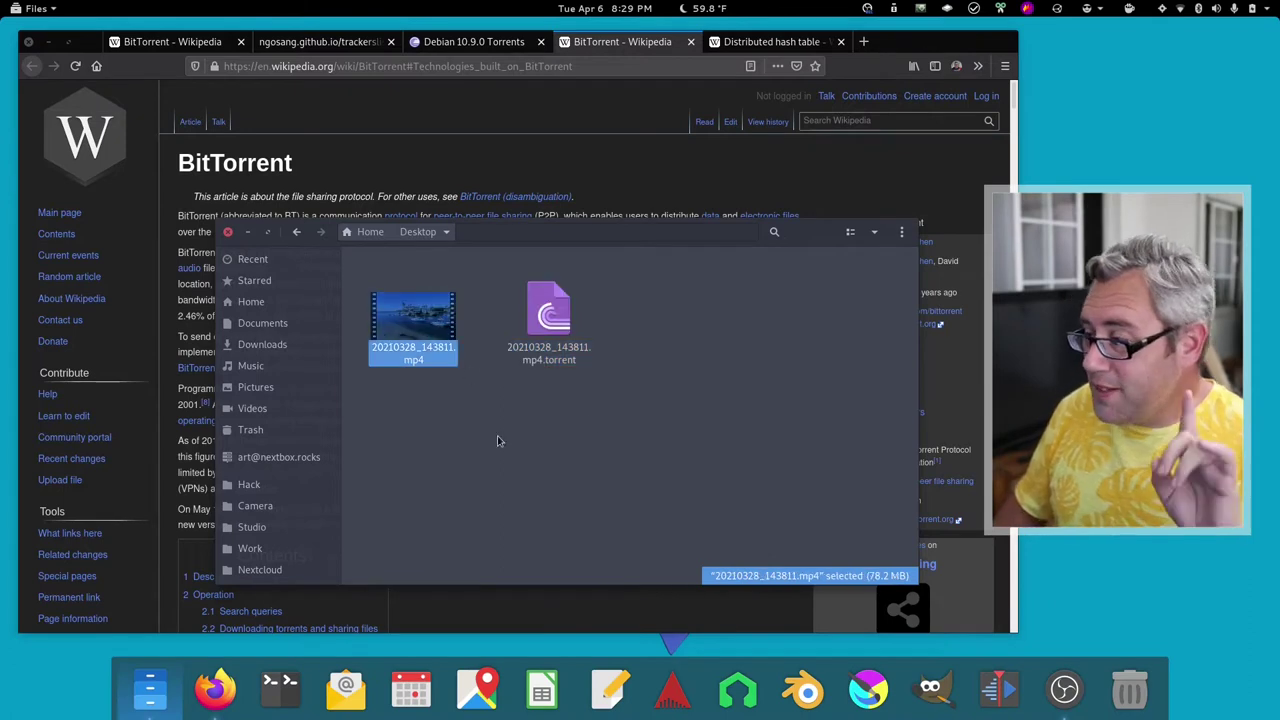
click(486, 386)
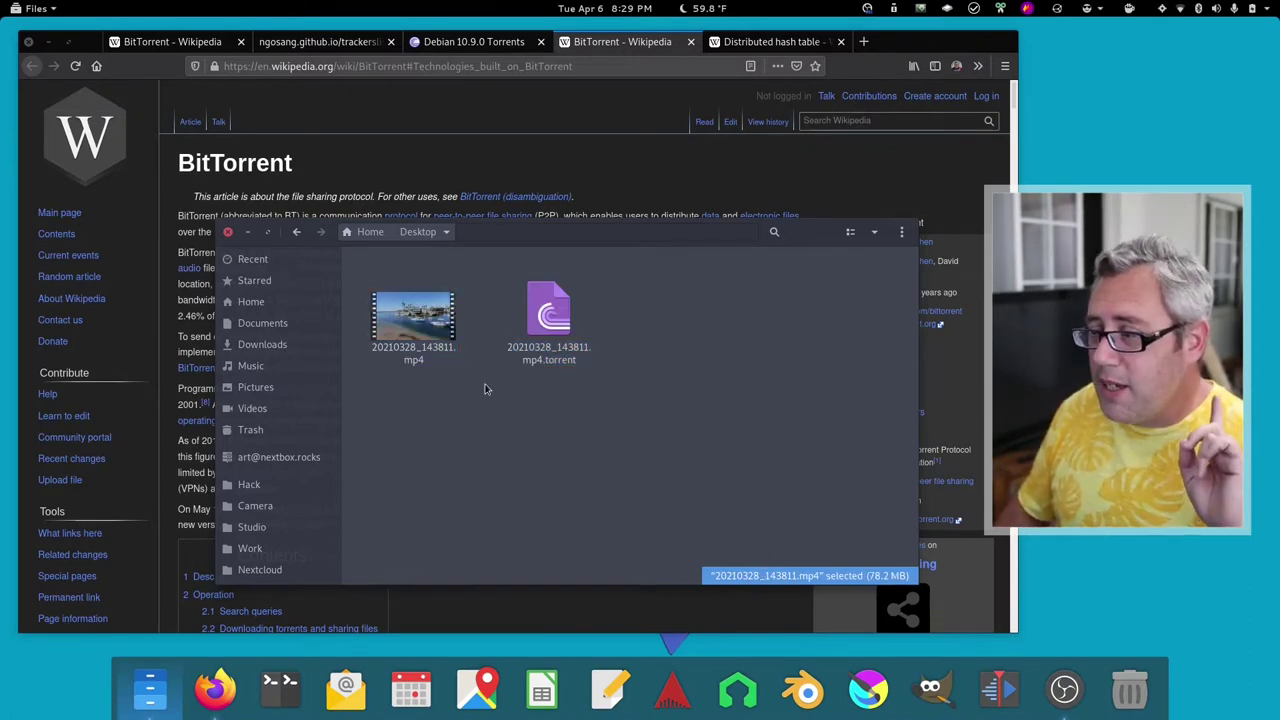
click(420, 330)
click(562, 312)
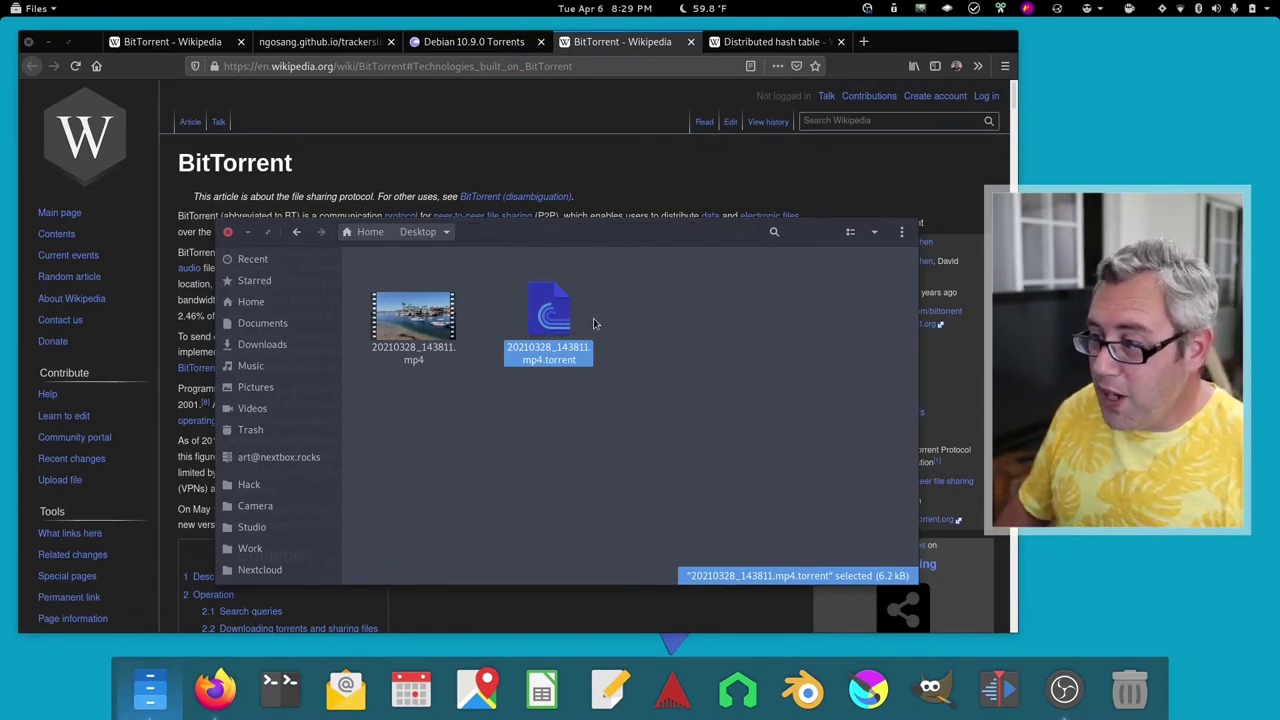
click(598, 322)
click(591, 321)
click(610, 319)
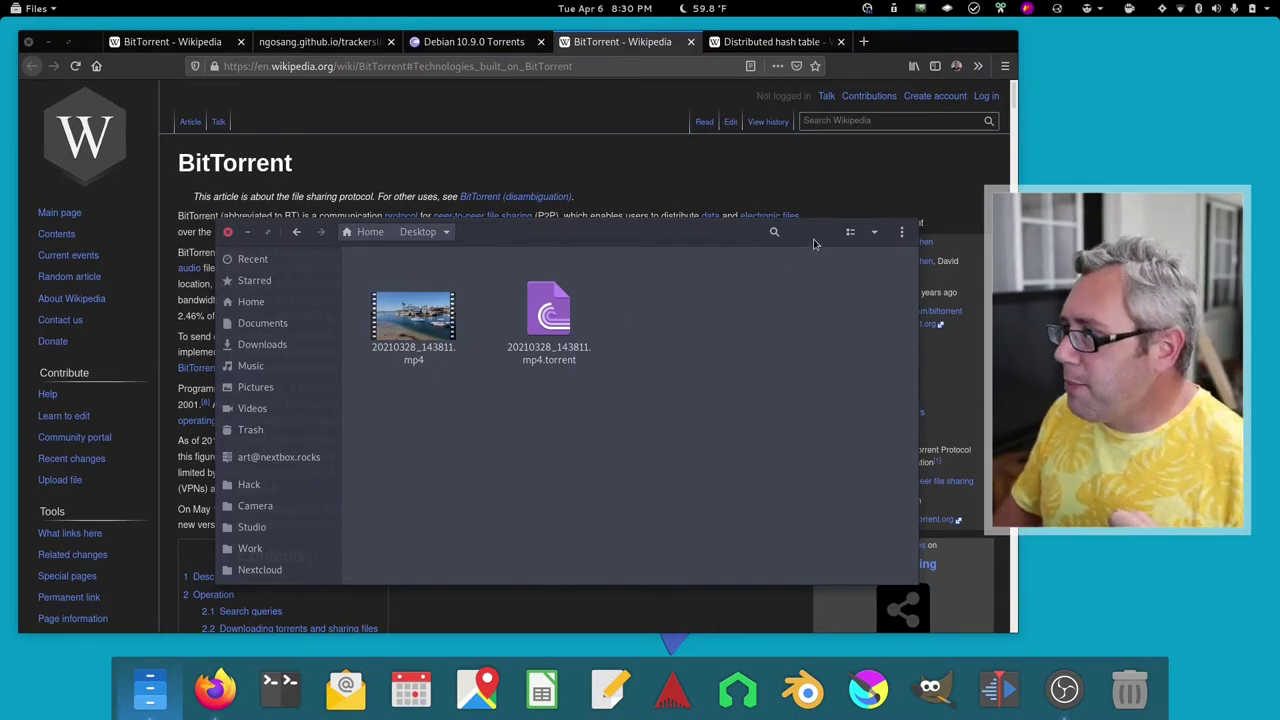
Bring up the Transmission window beside the Desktop folder and select the .torrent file in the folder.
click(891, 12)
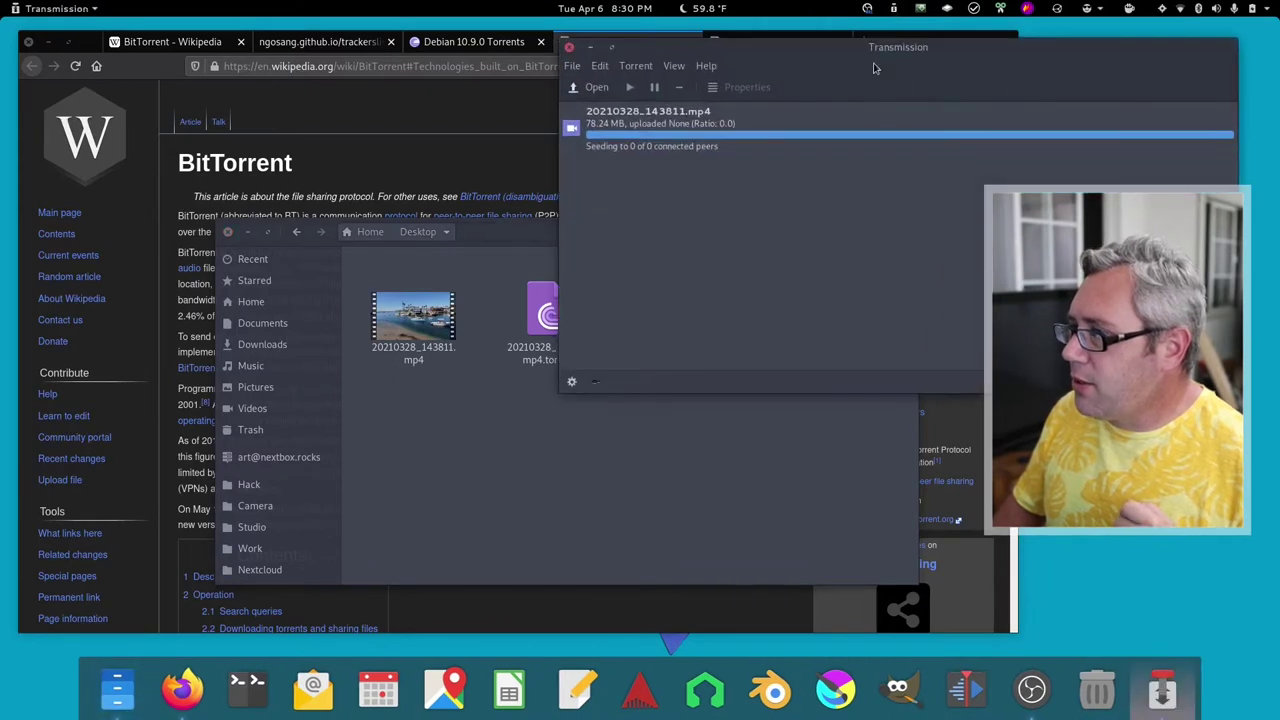
drag(806, 58, 829, 228)
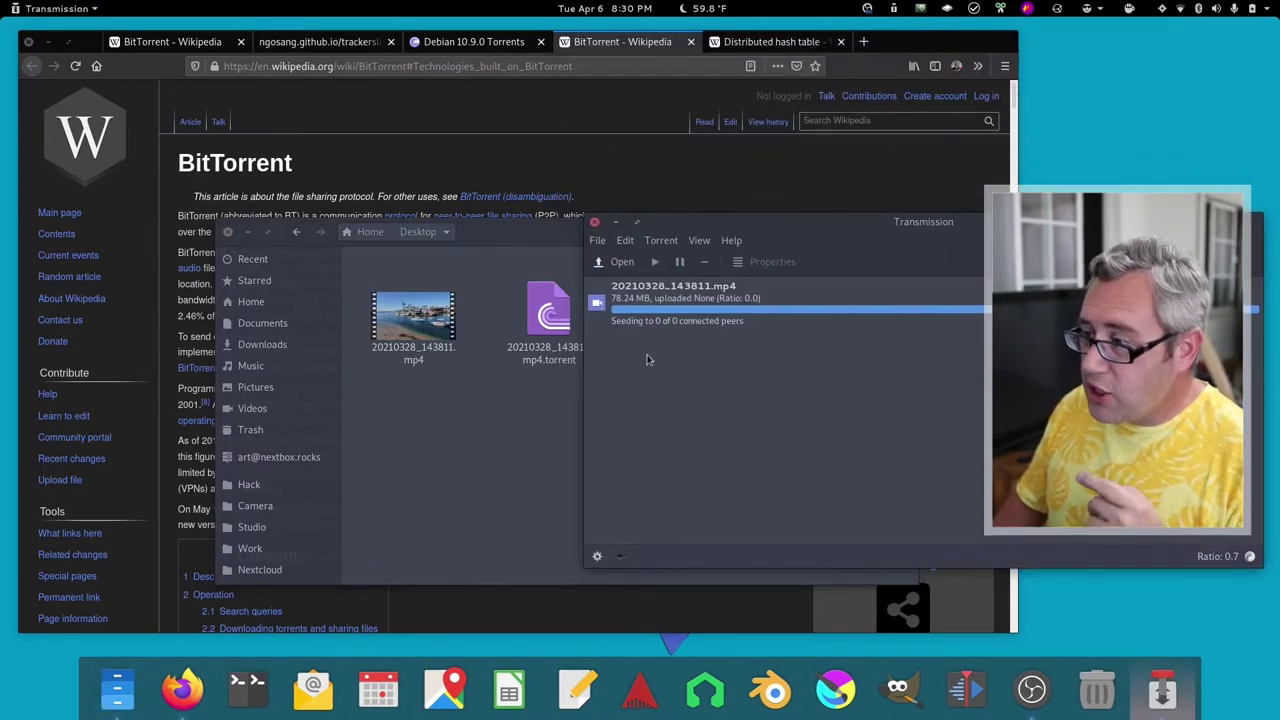
click(548, 322)
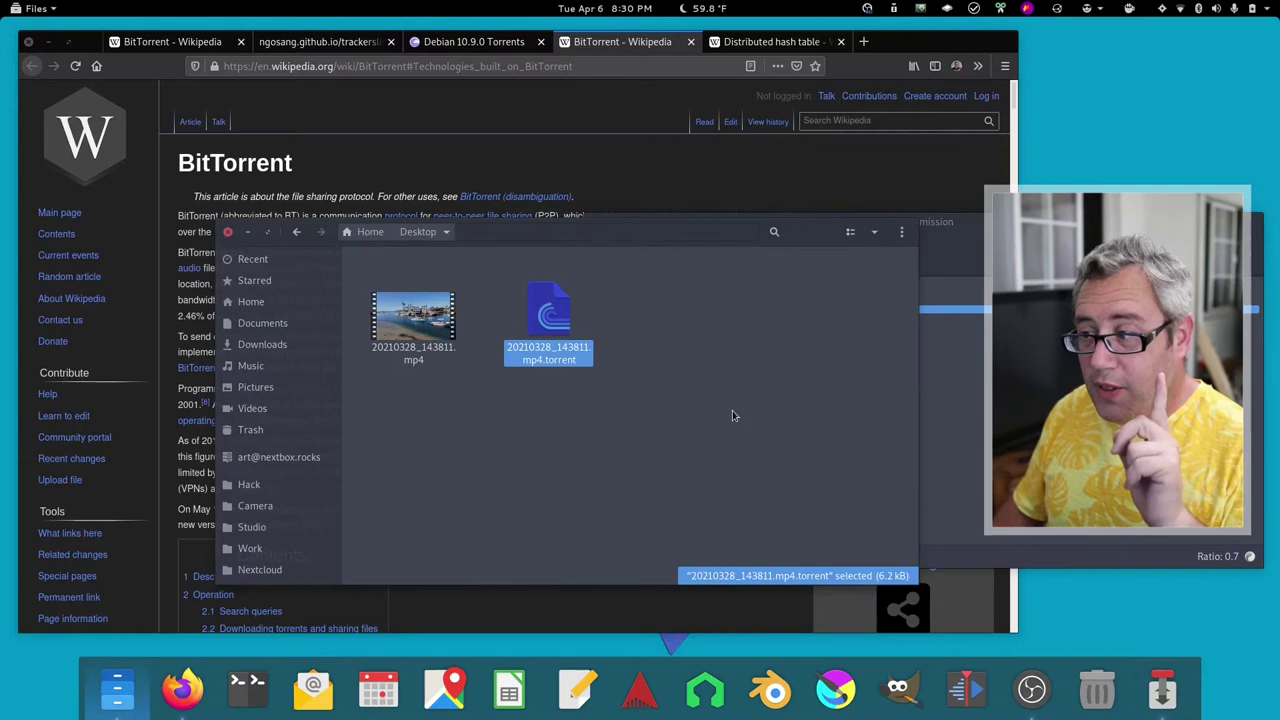
Clear the browser and file manager windows off the screen, leaving only the repositioned Transmission window.
click(955, 260)
drag(915, 229, 365, 132)
right_click(800, 210)
click(876, 163)
click(48, 42)
click(896, 349)
click(228, 231)
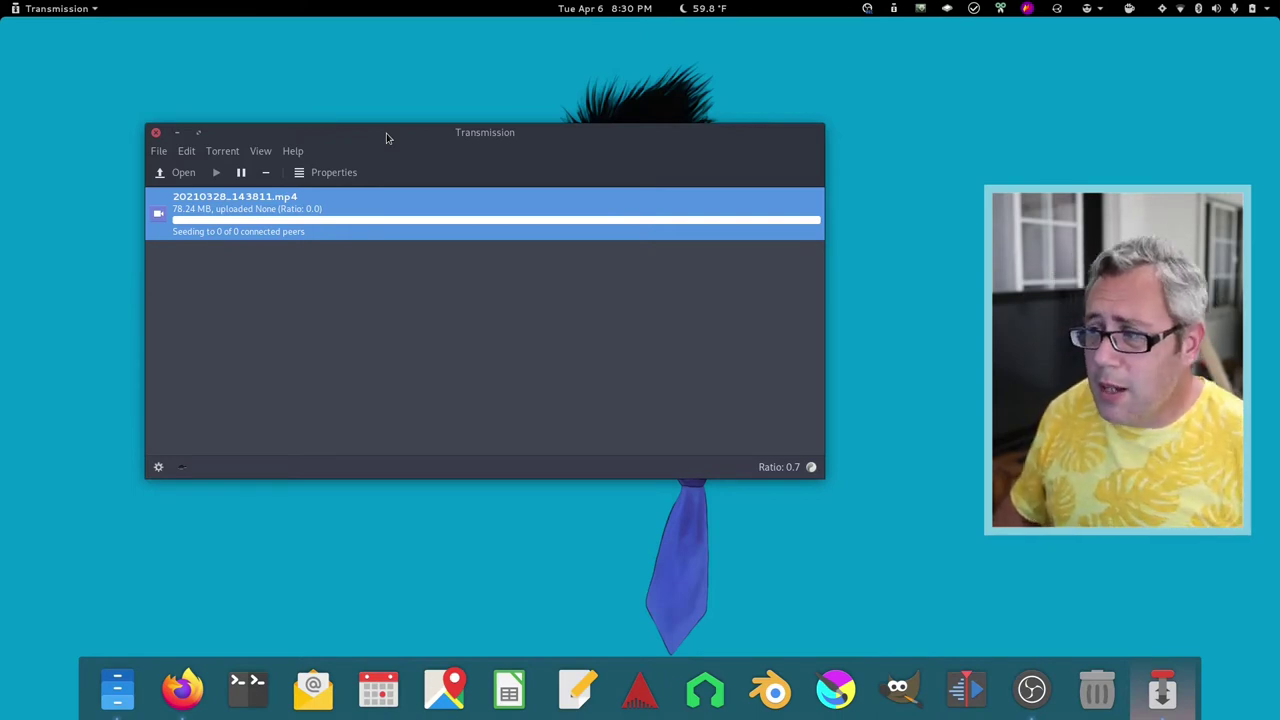
Open the properties of the 20210328_143811.mp4 torrent and highlight its hash.
mouse_move(386, 133)
mouse_down()
mouse_move(426, 152)
mouse_move(406, 146)
mouse_up()
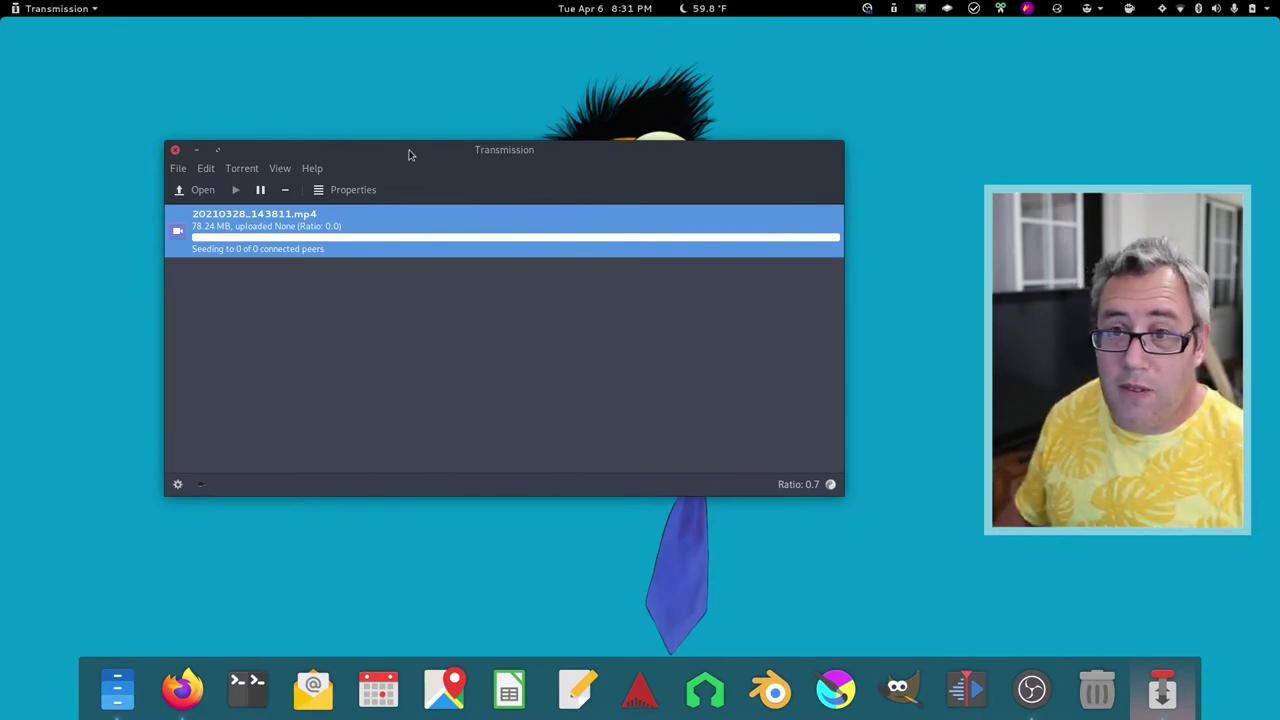
click(424, 342)
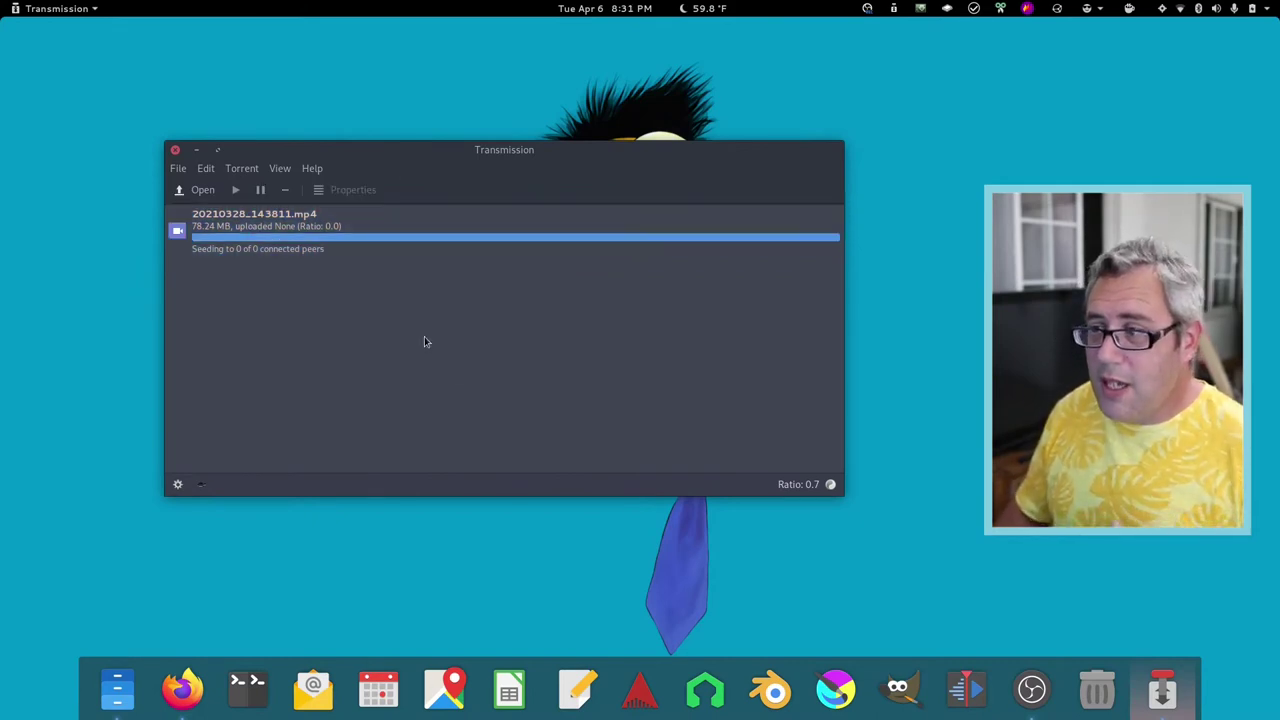
right_click(396, 224)
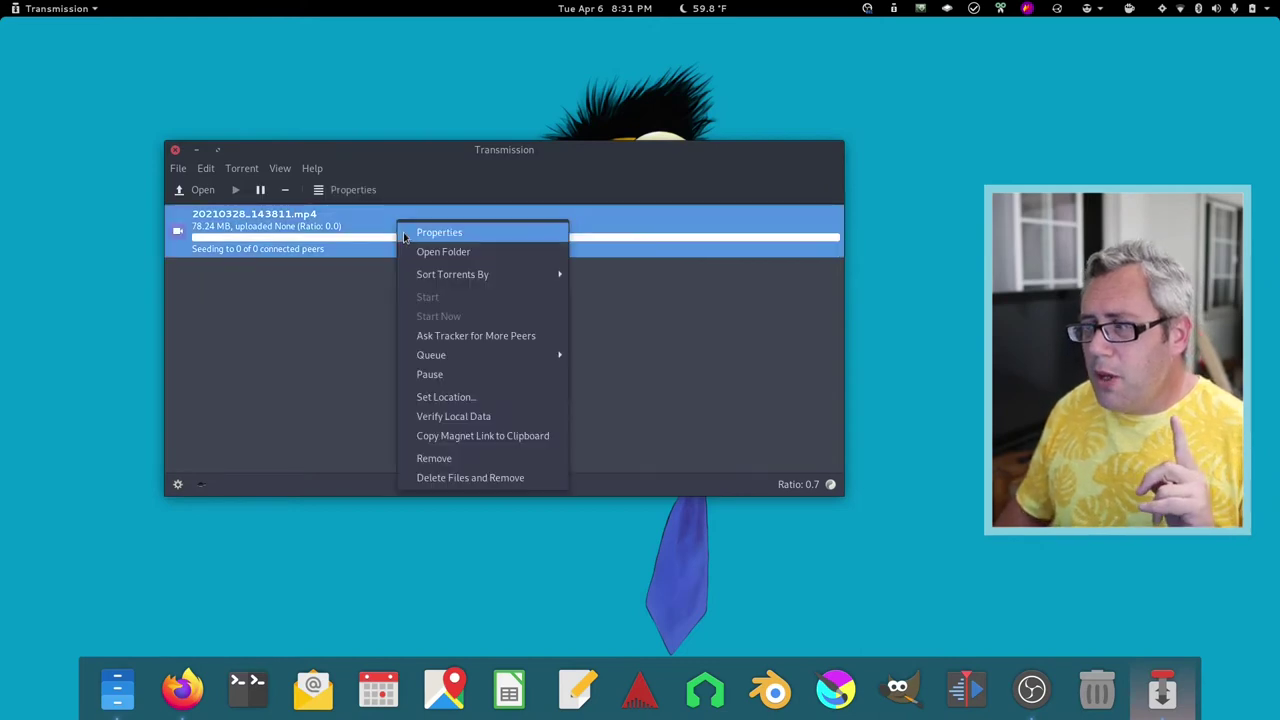
click(406, 234)
drag(440, 152, 440, 190)
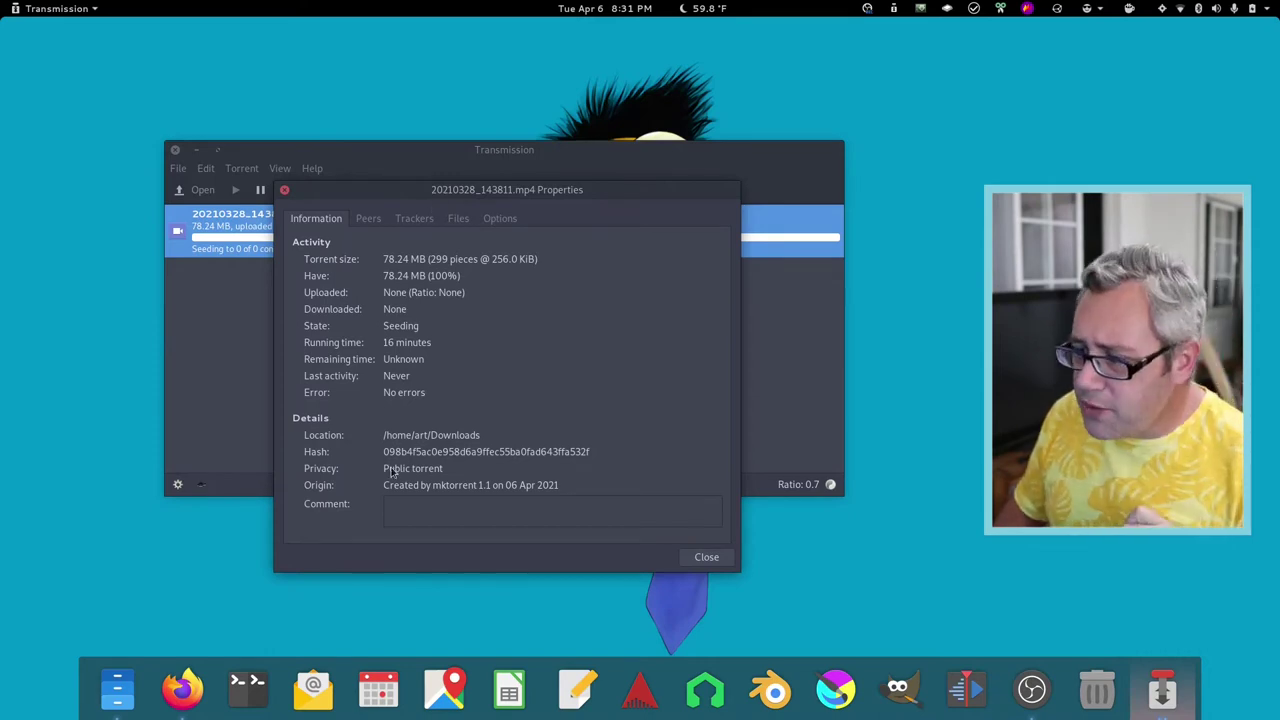
double_click(555, 449)
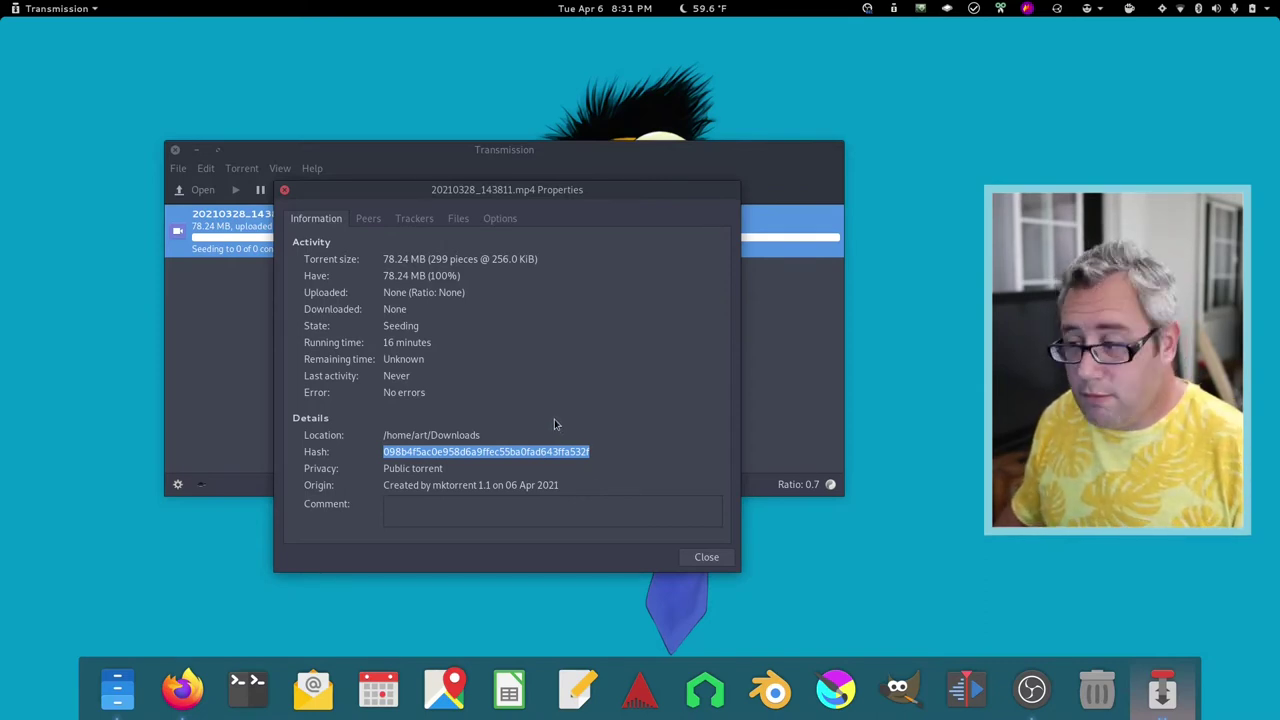
Examine the torrent's peers and its tracker list.
click(368, 219)
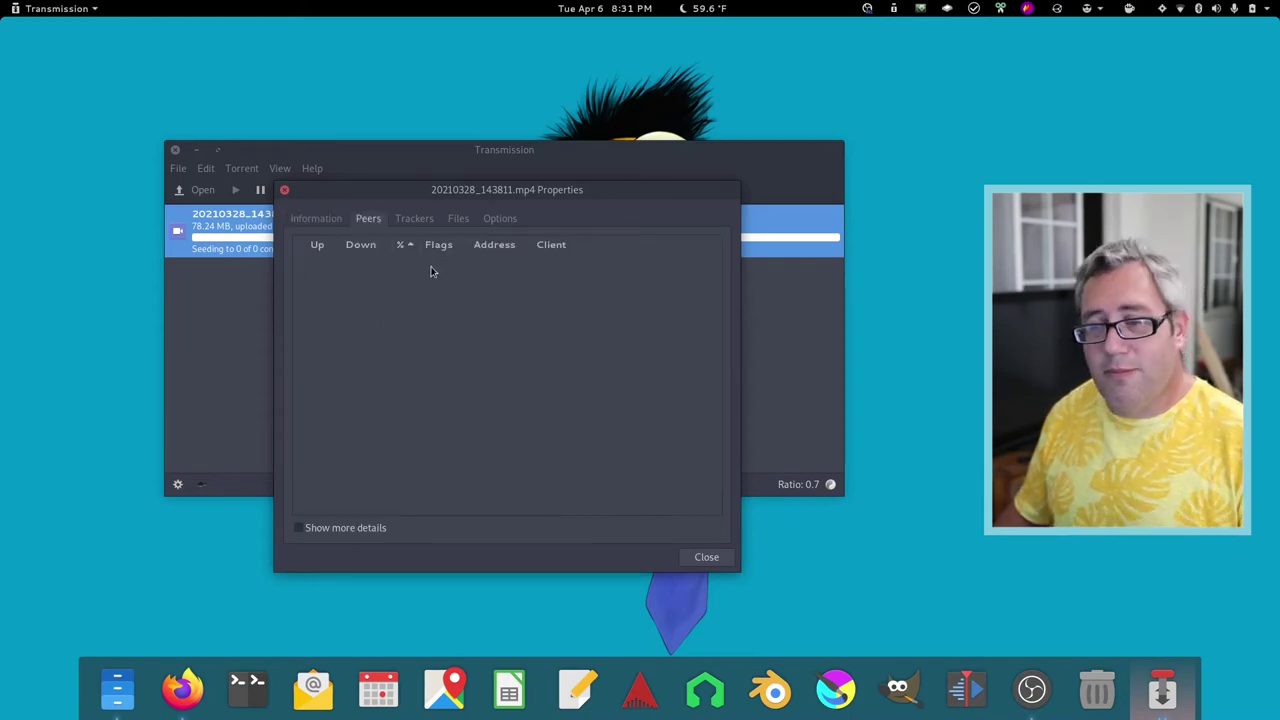
drag(587, 188, 546, 200)
click(374, 232)
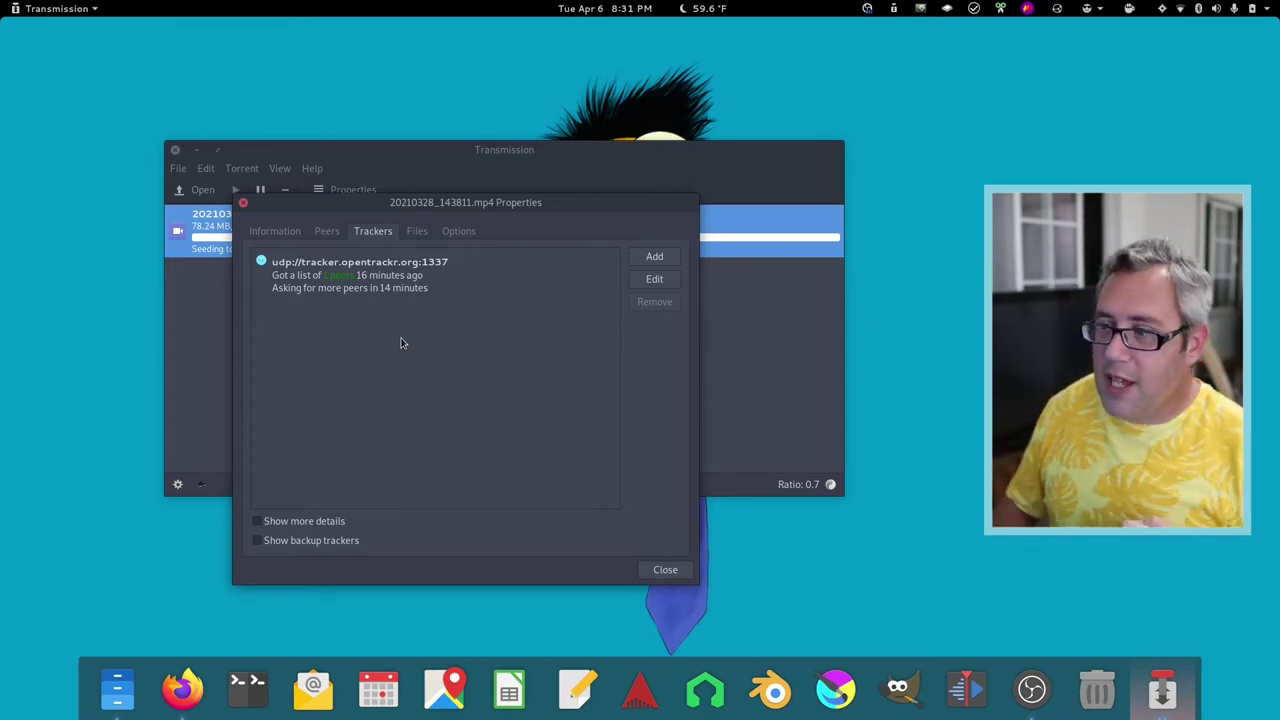
Examine the torrent's hash against its tracker entry, highlighting the hash and returning to the tracker list.
click(274, 231)
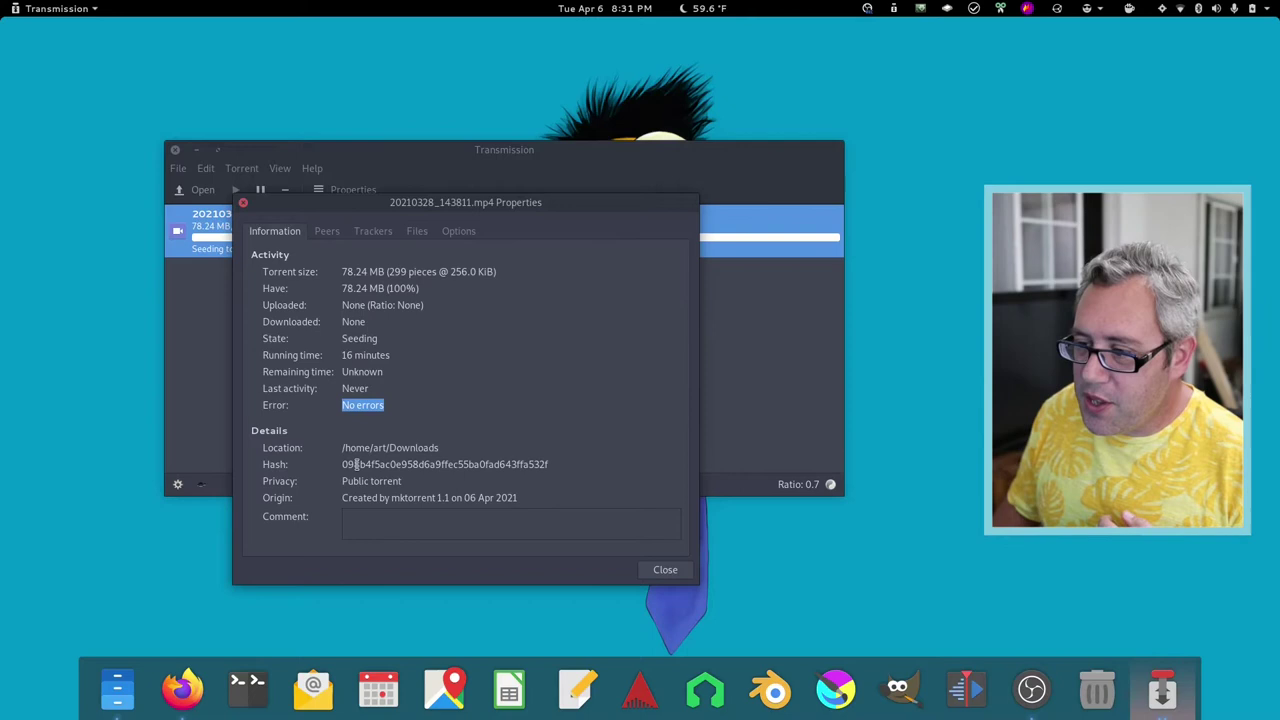
double_click(355, 464)
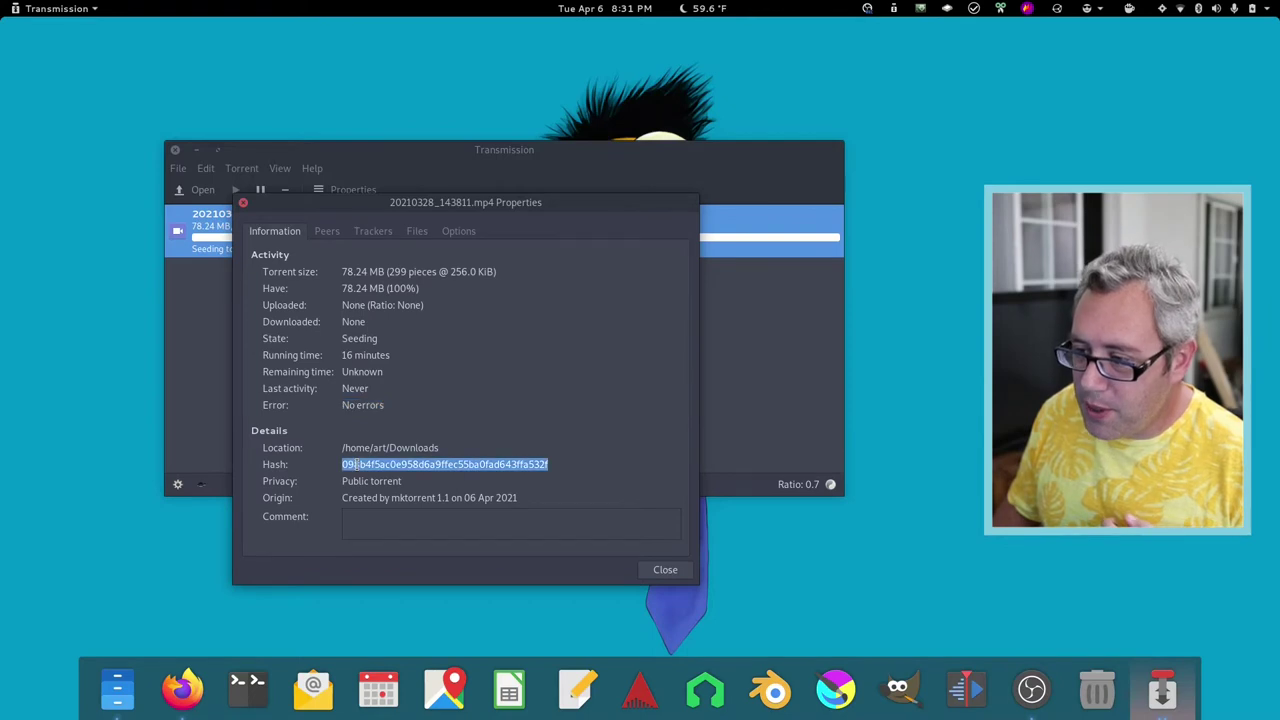
click(387, 231)
click(435, 298)
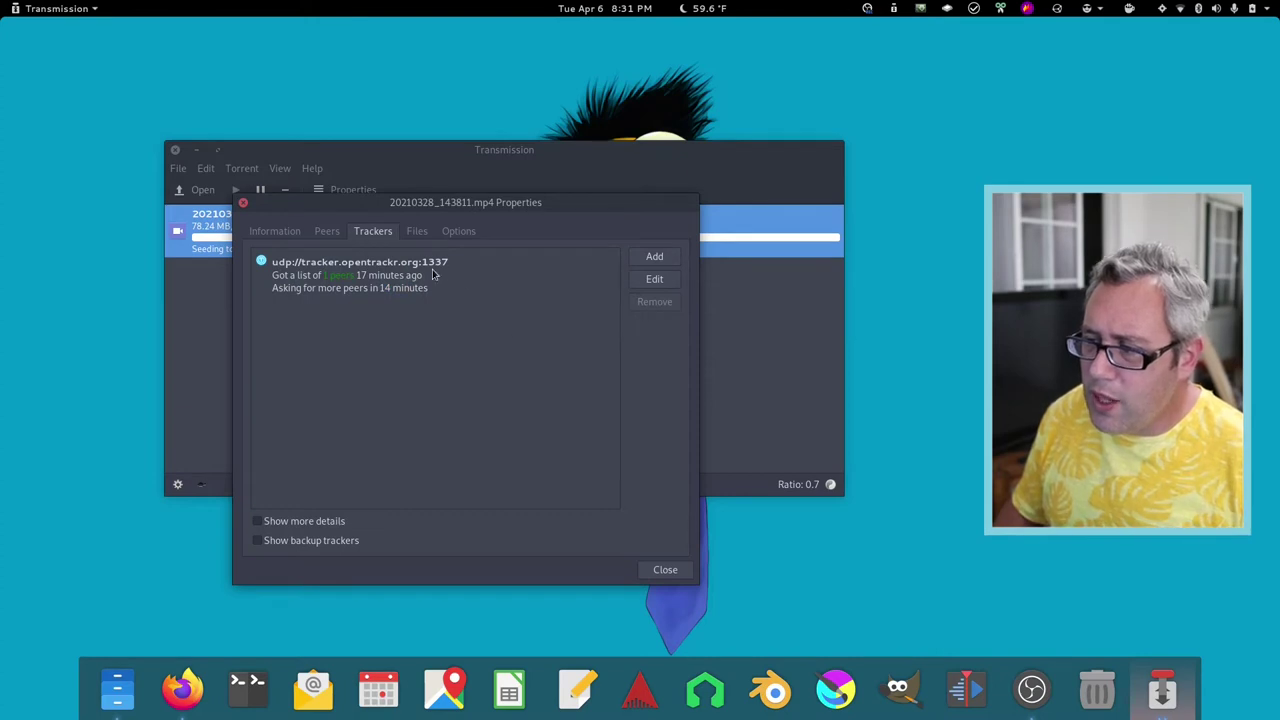
click(280, 240)
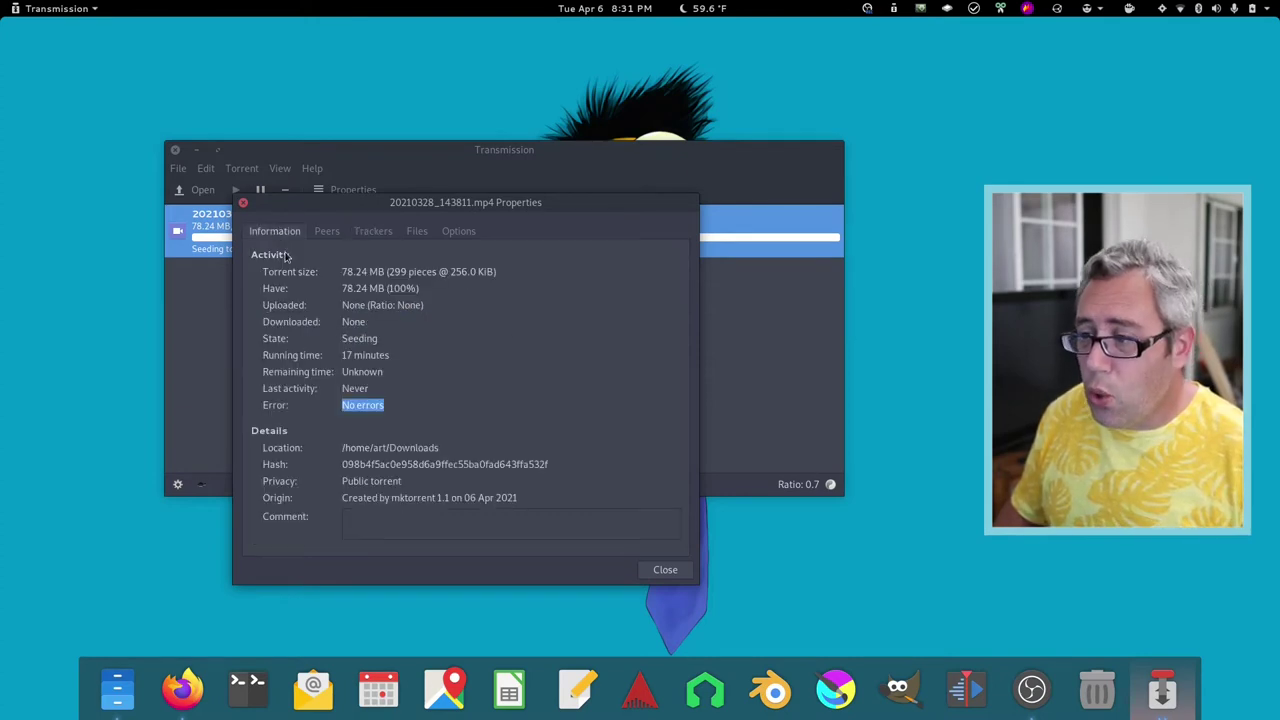
double_click(415, 465)
click(372, 232)
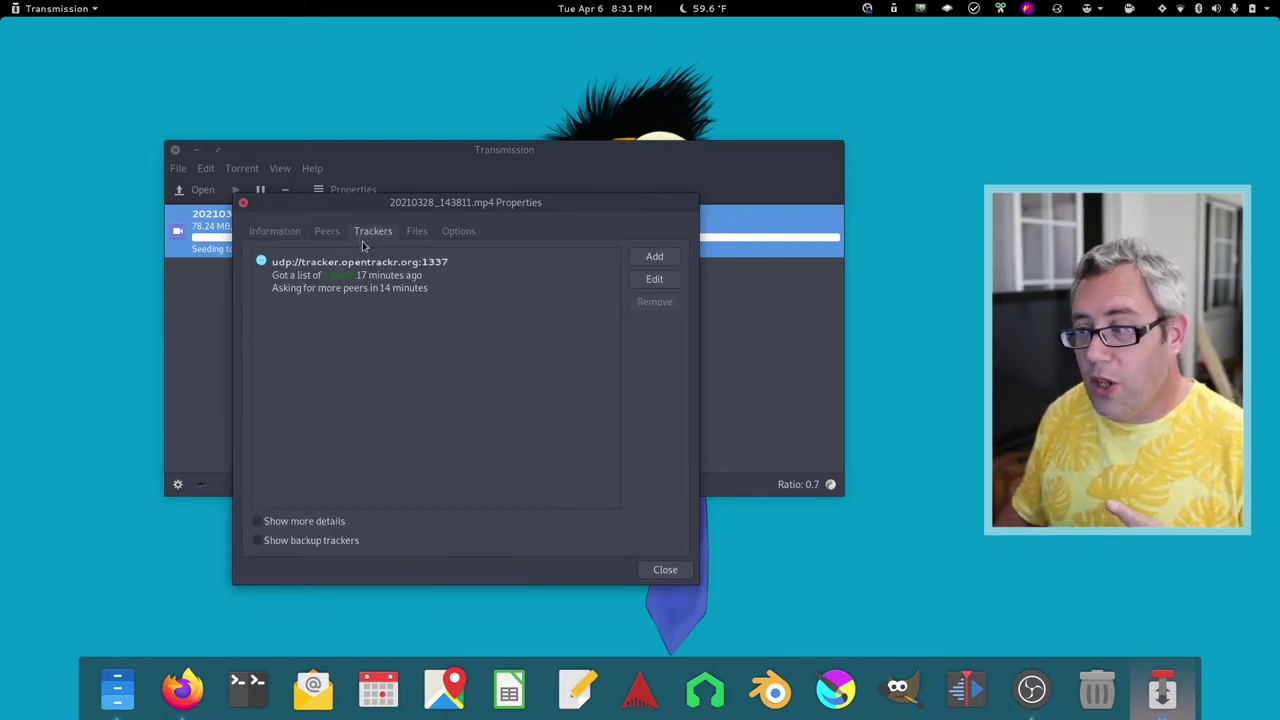
click(408, 340)
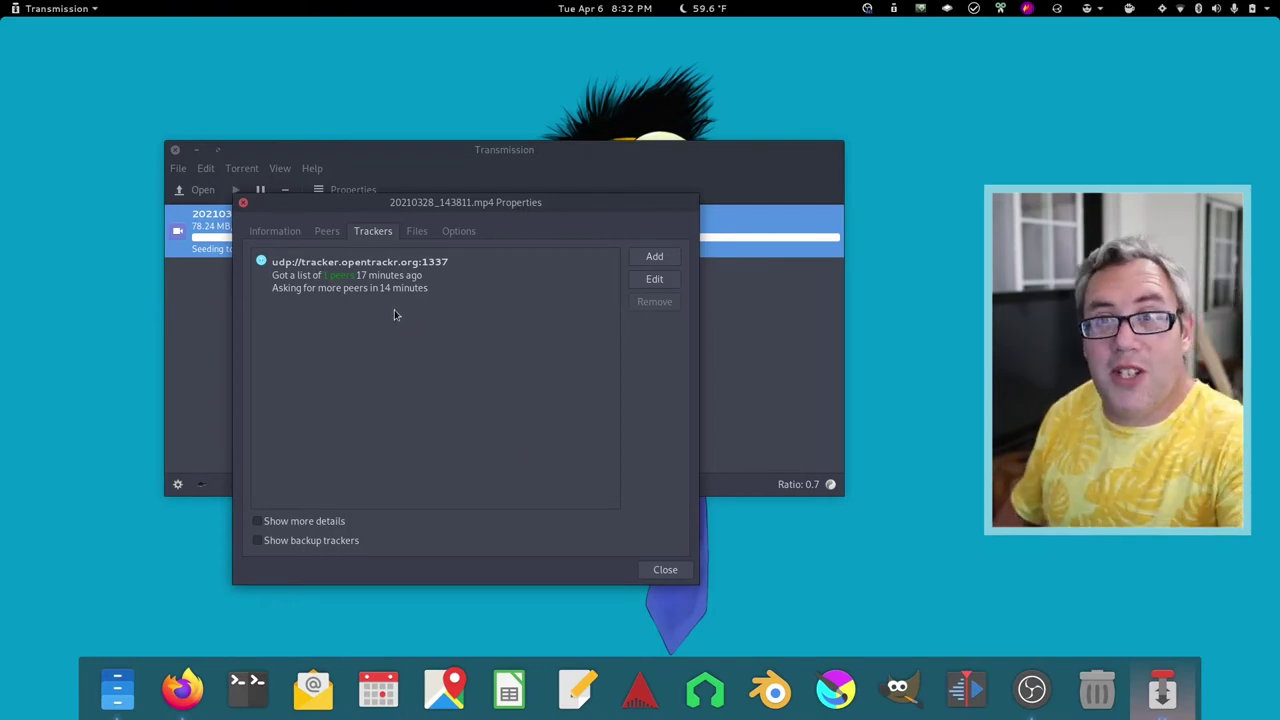
Check the files contained in the torrent and close its properties.
click(417, 234)
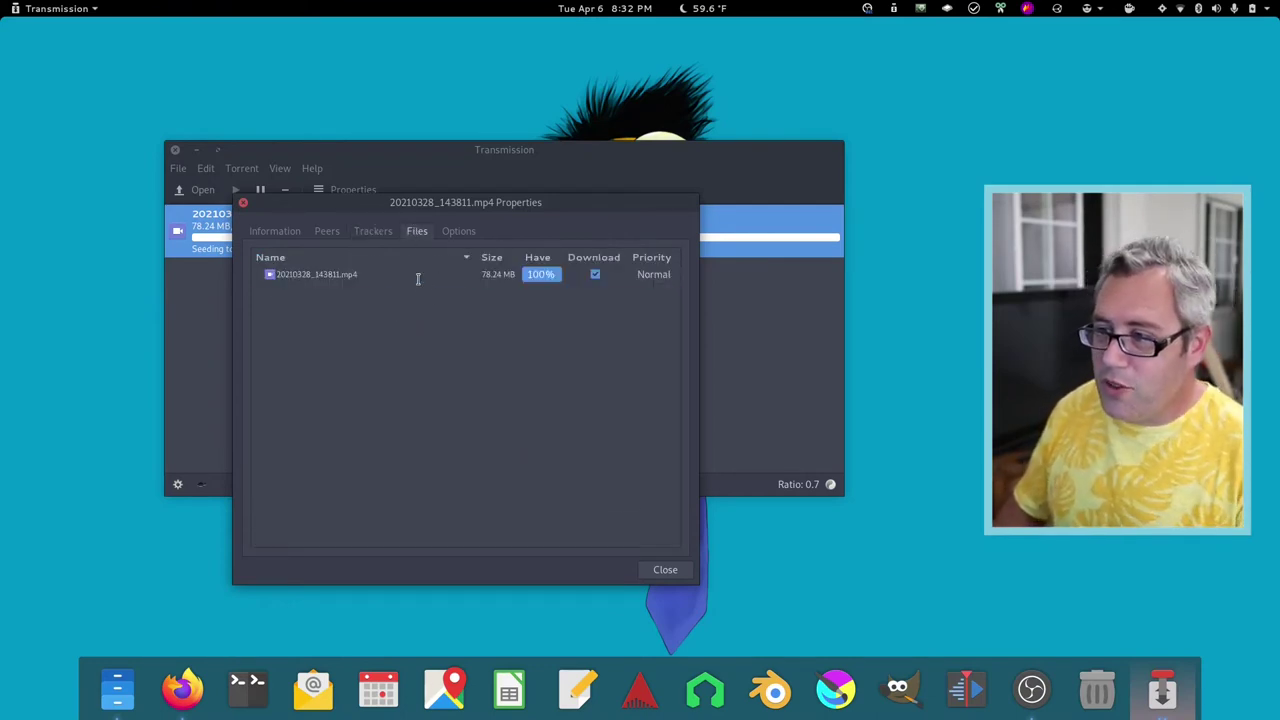
click(418, 279)
click(678, 572)
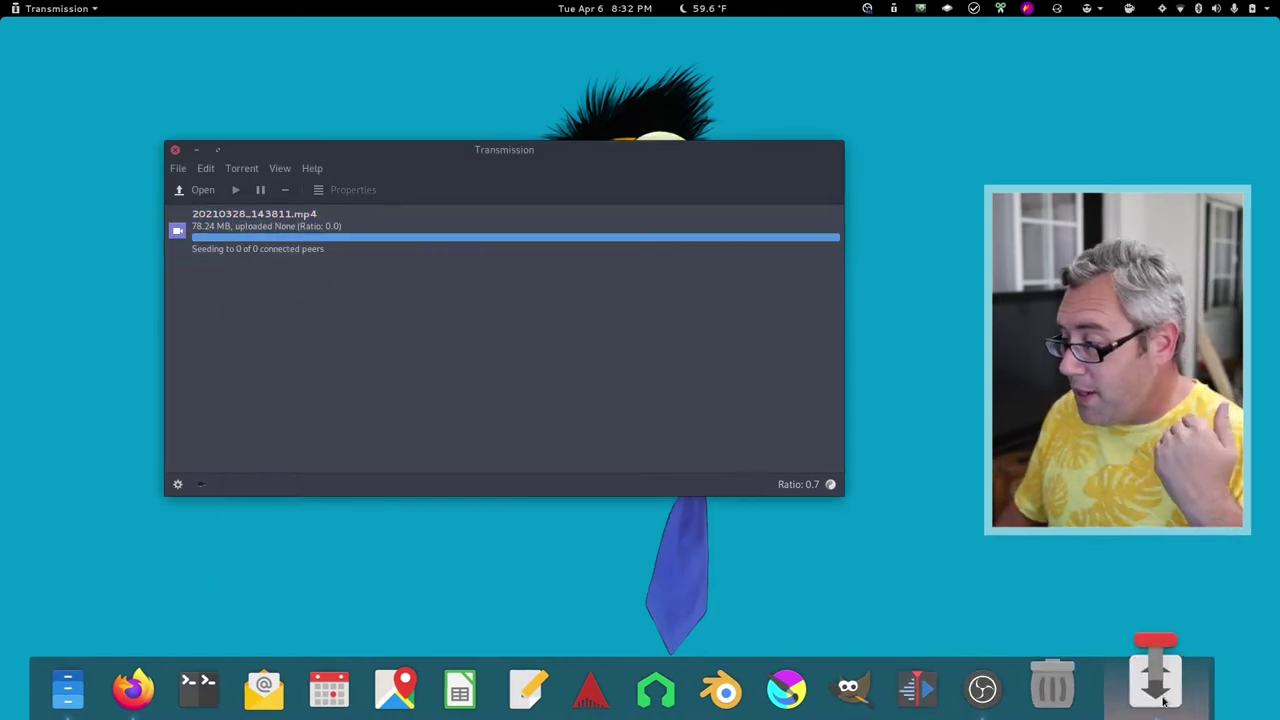
Switch to Firefox and show the Distributed hash table Wikipedia article.
click(177, 683)
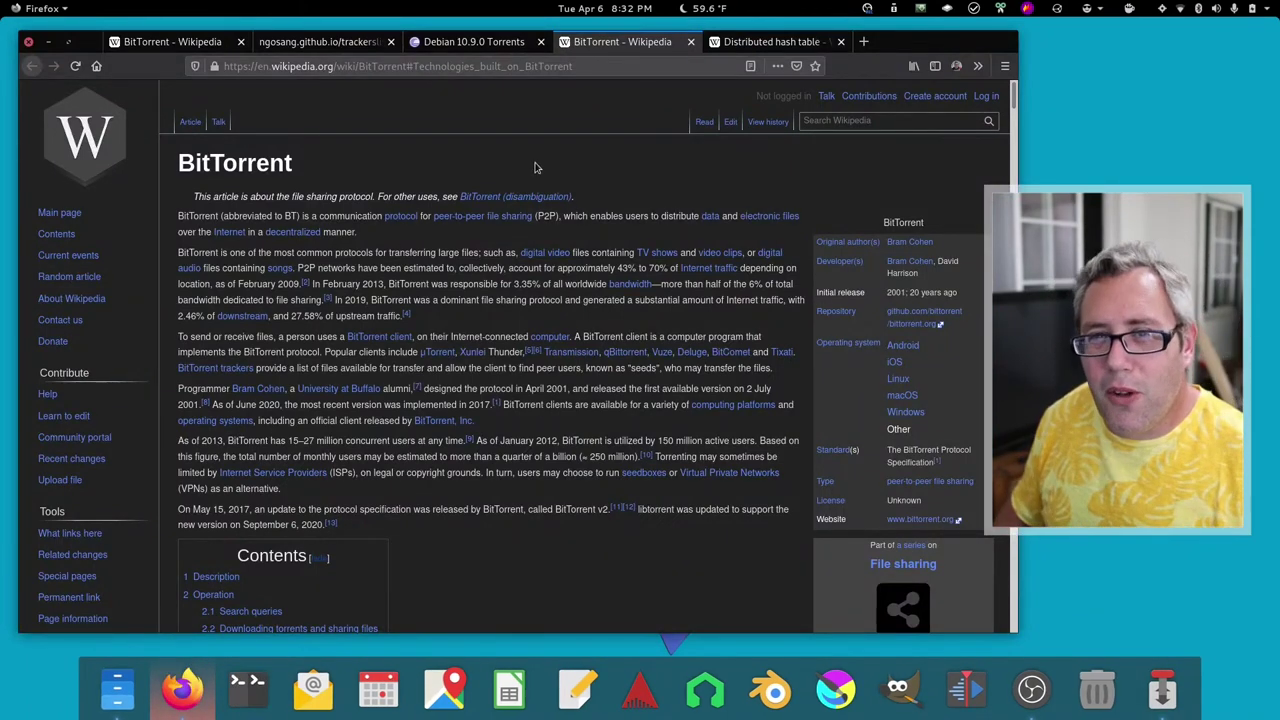
click(752, 45)
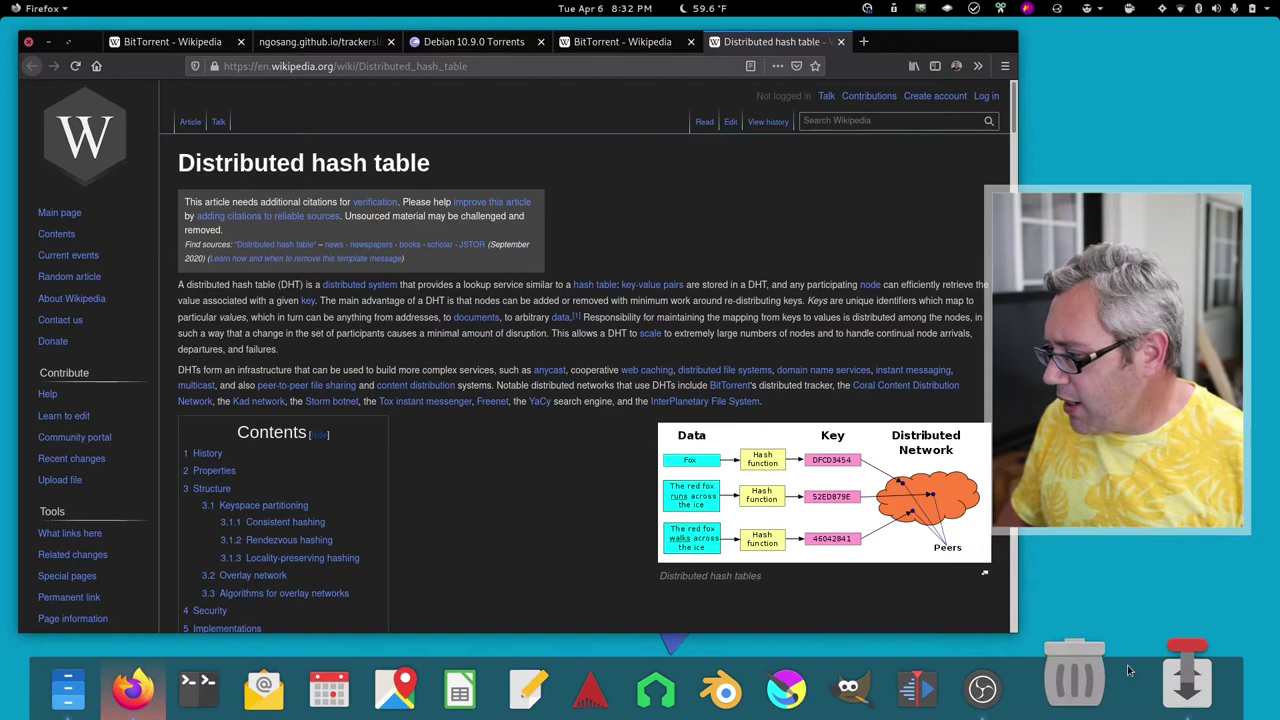
Switch back to Transmission and reopen the properties of the 20210328_143811.mp4 torrent.
click(1190, 688)
right_click(411, 225)
click(440, 223)
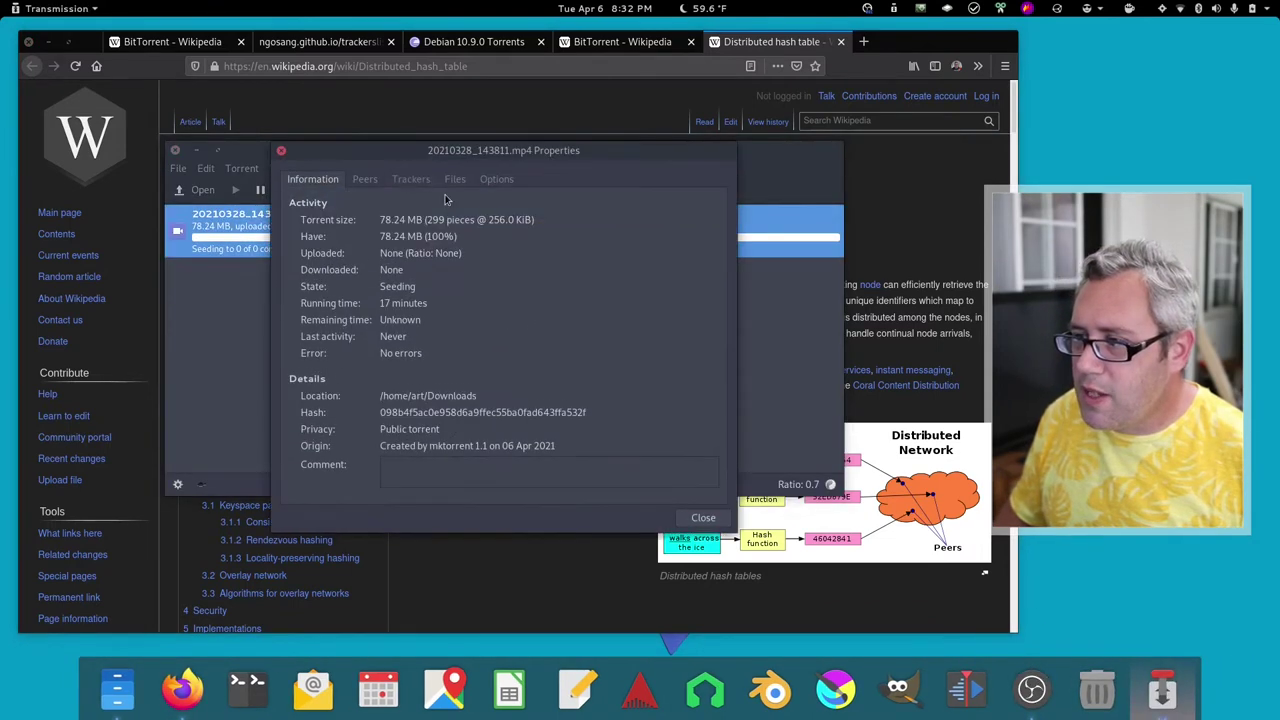
Check the torrent's tracker entry in its properties and switch back to the Distributed hash table article in Firefox.
click(410, 179)
click(470, 240)
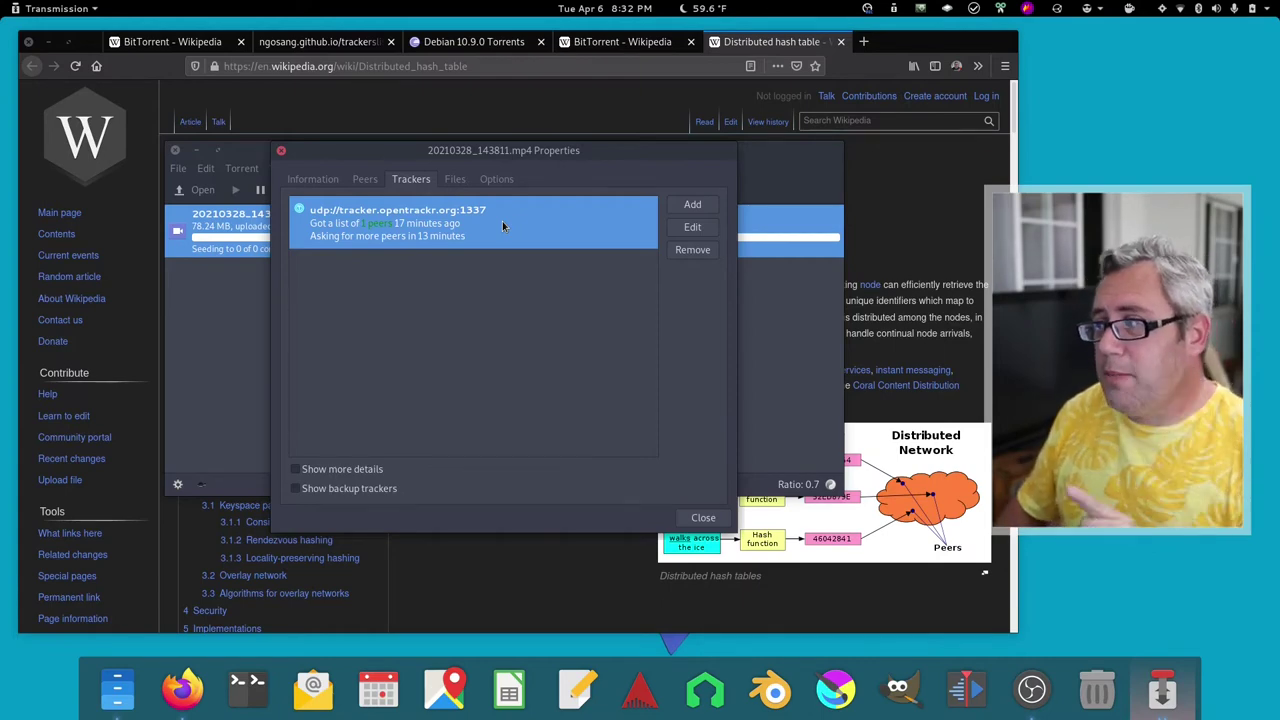
click(880, 200)
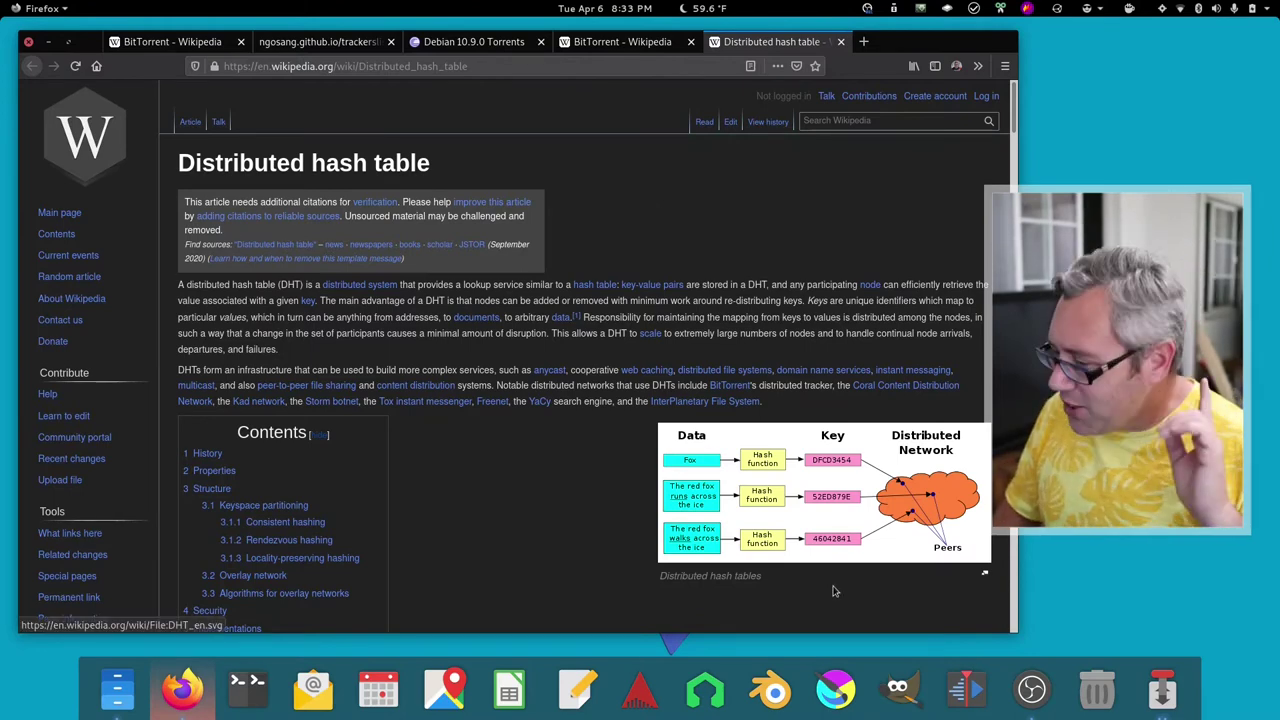
Download the Debian Netinst 10.9.0 (amd64) torrent from FOSS Torrents into Transmission and close the mp4 torrent's properties.
click(450, 45)
scroll(458, 335, down, 4)
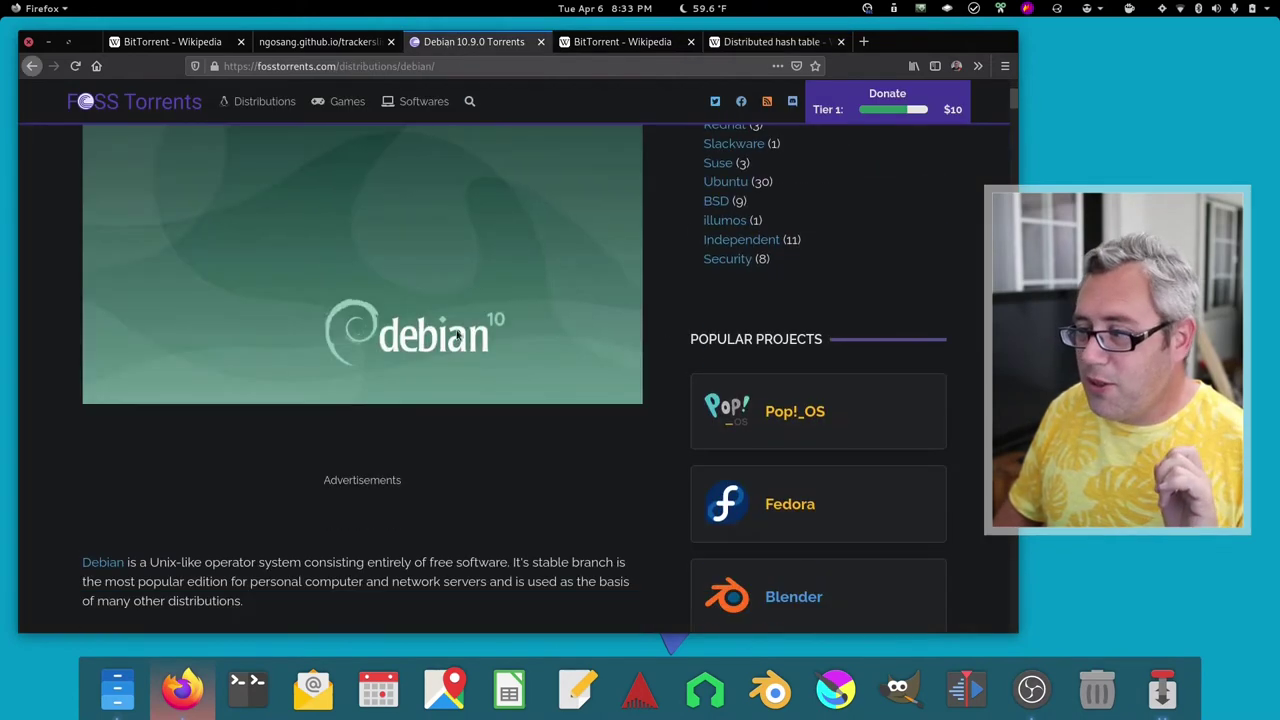
scroll(458, 335, down, 5)
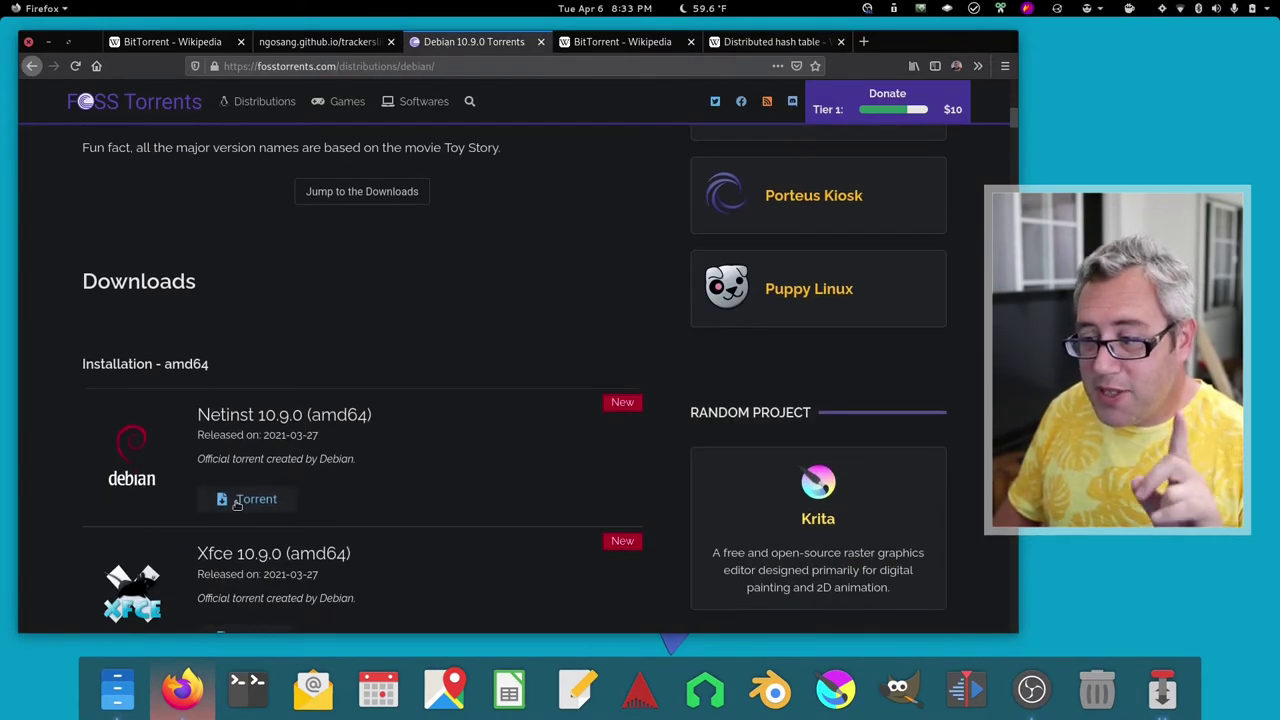
click(238, 503)
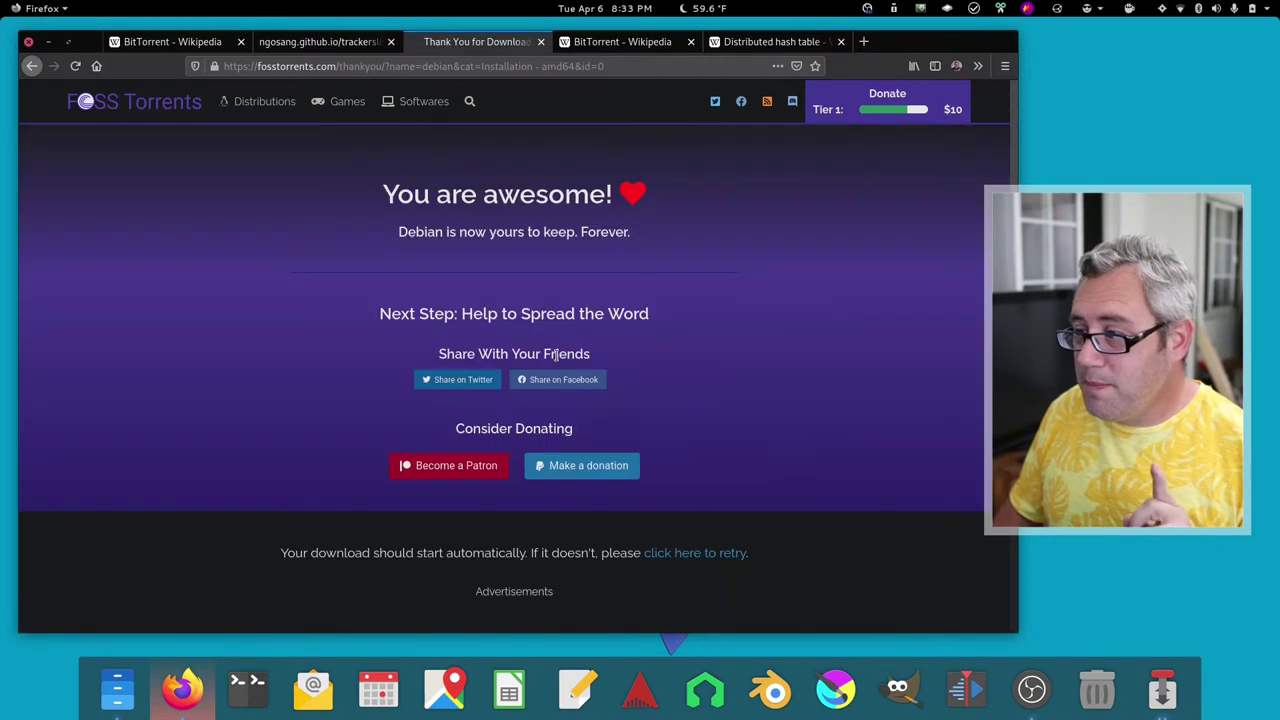
click(780, 470)
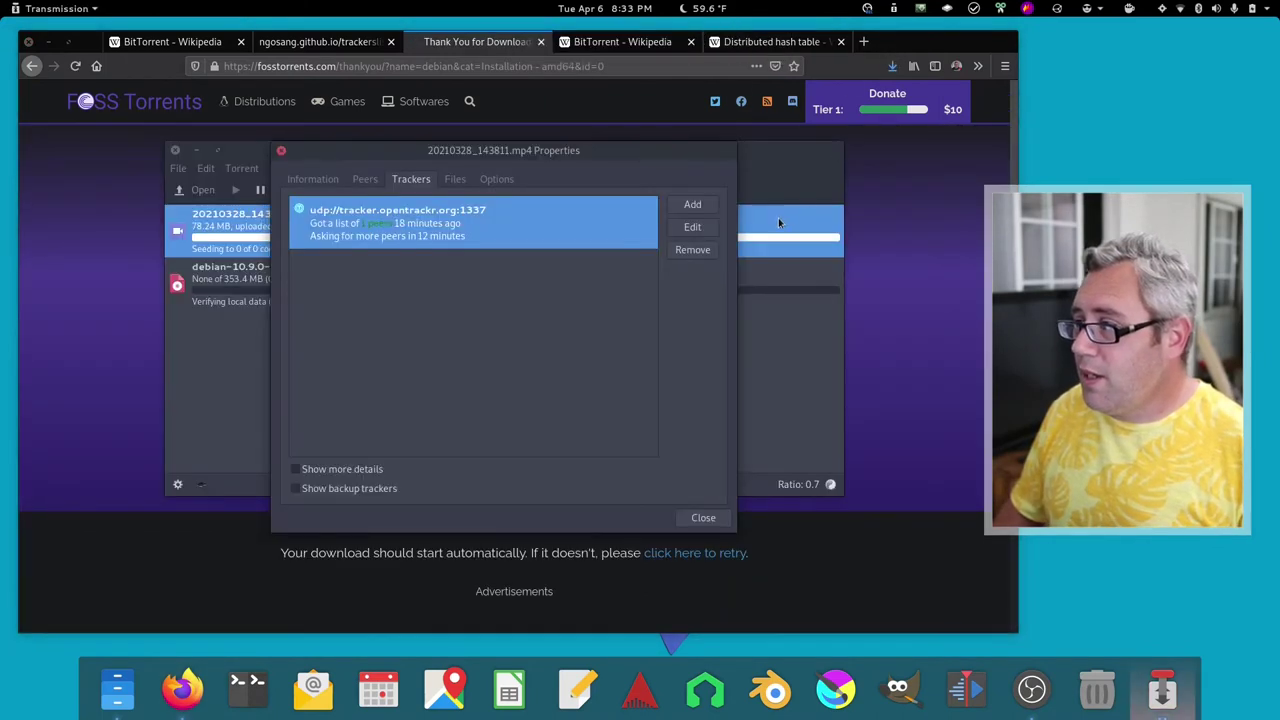
click(703, 518)
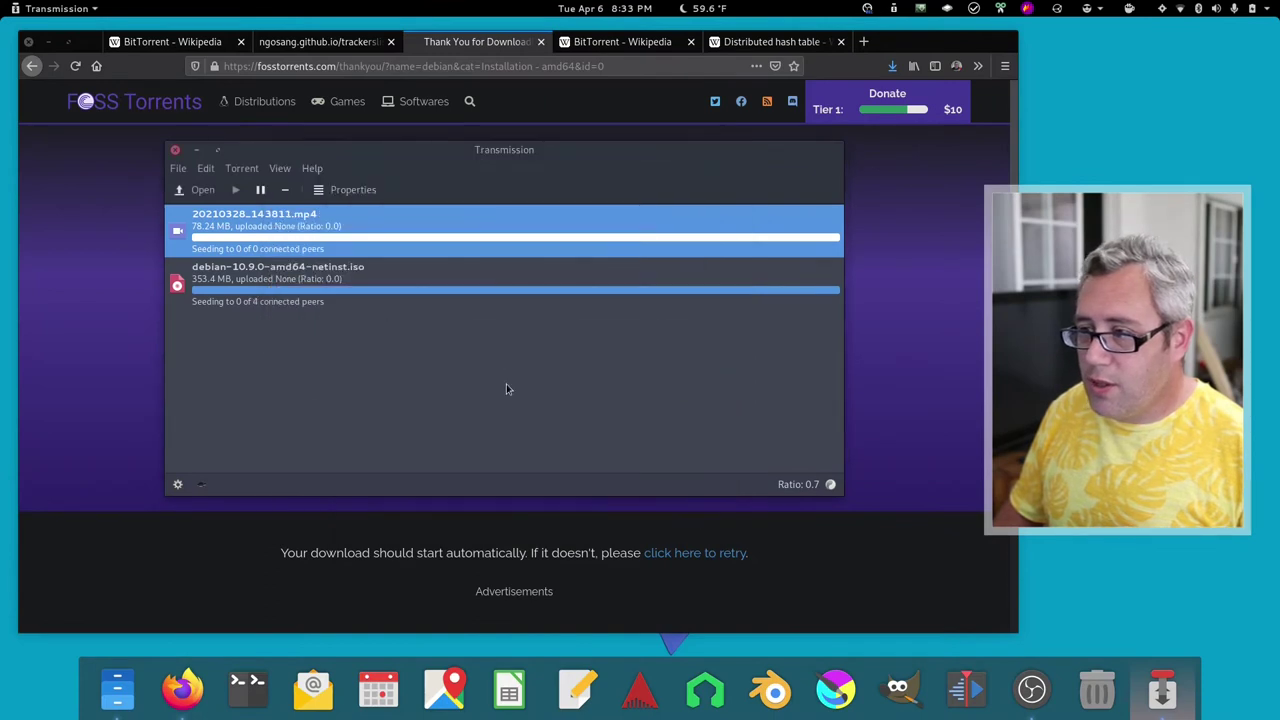
drag(544, 160, 809, 173)
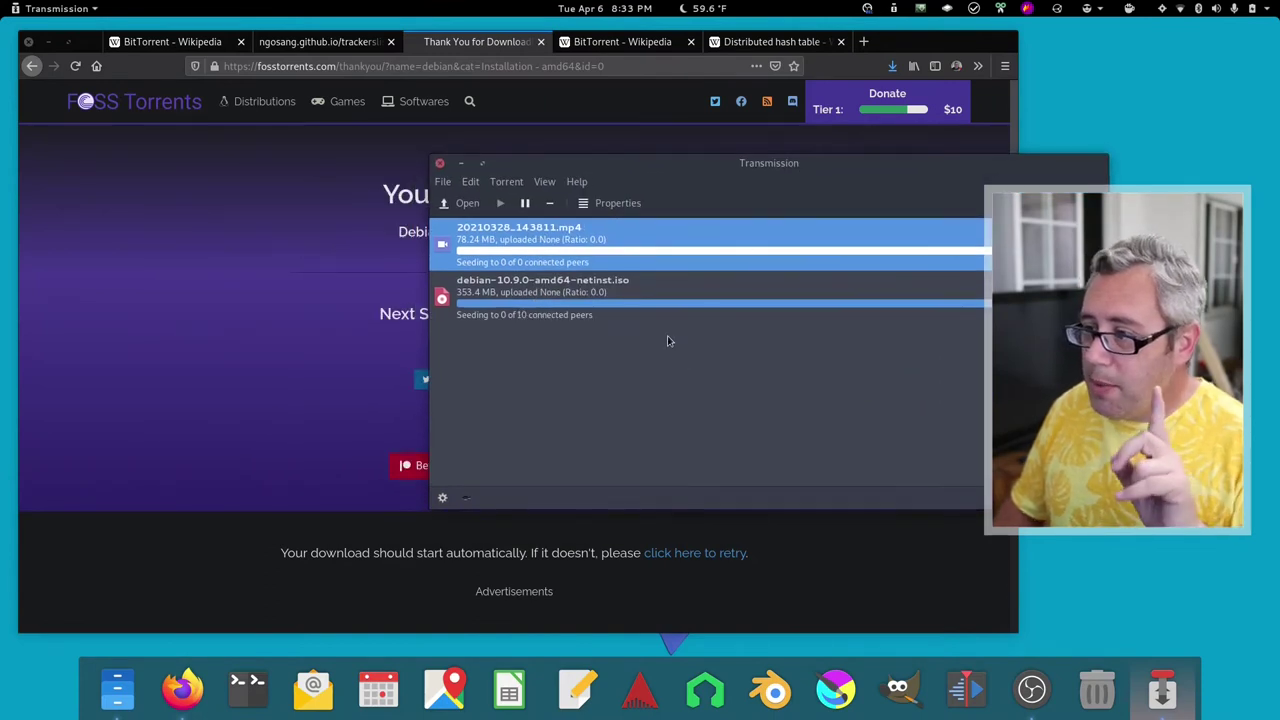
right_click(626, 297)
click(709, 555)
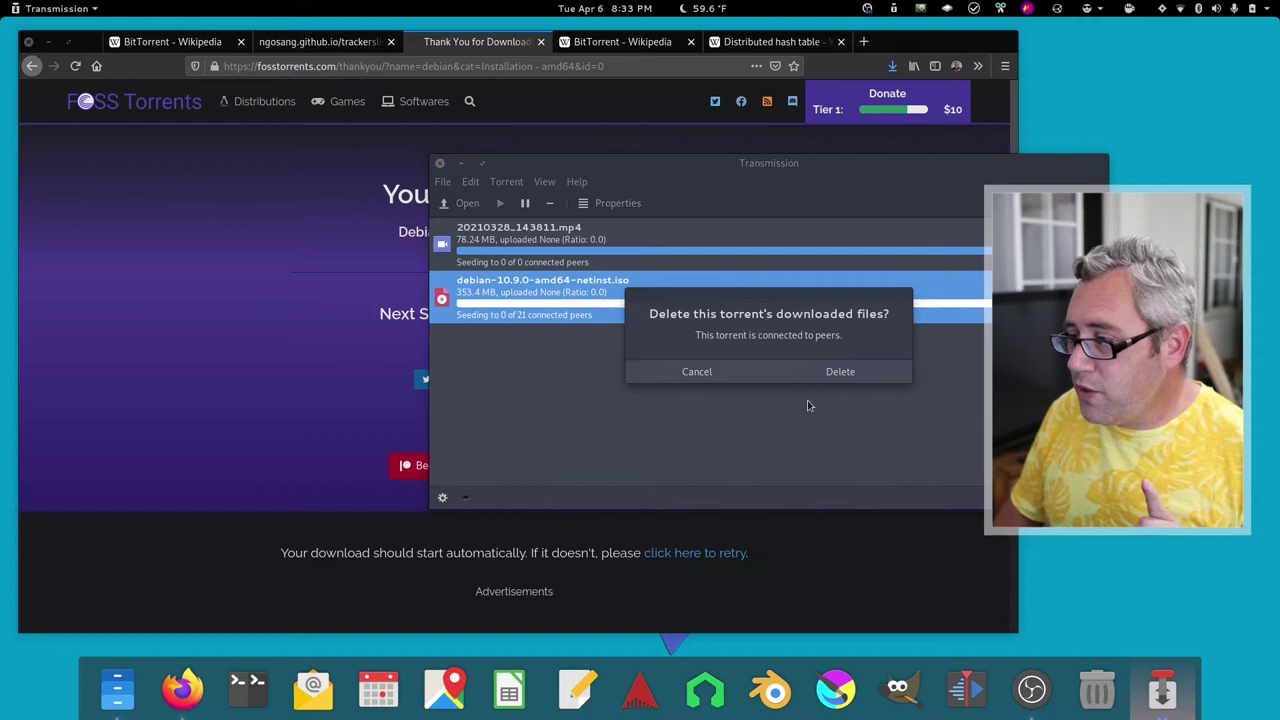
click(697, 371)
Copy the magnet link of the debian-10.9.0-amd64-netinst.iso torrent to the clipboard.
right_click(588, 291)
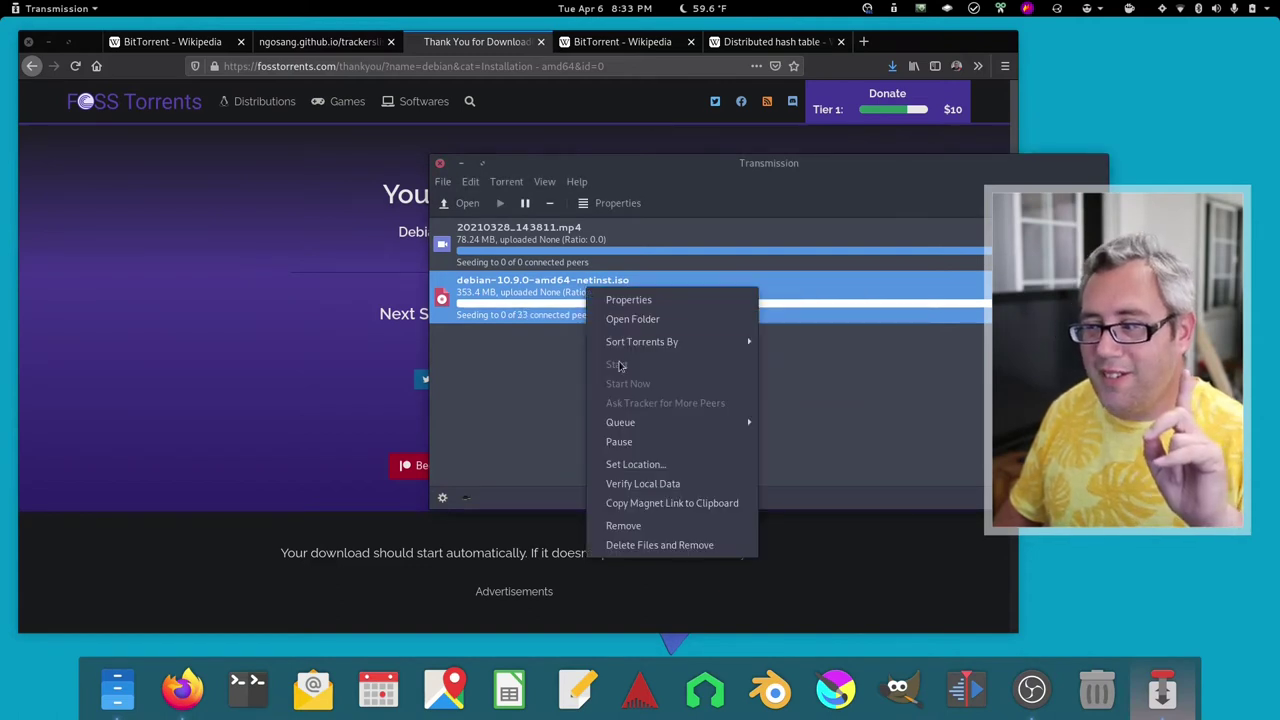
click(694, 506)
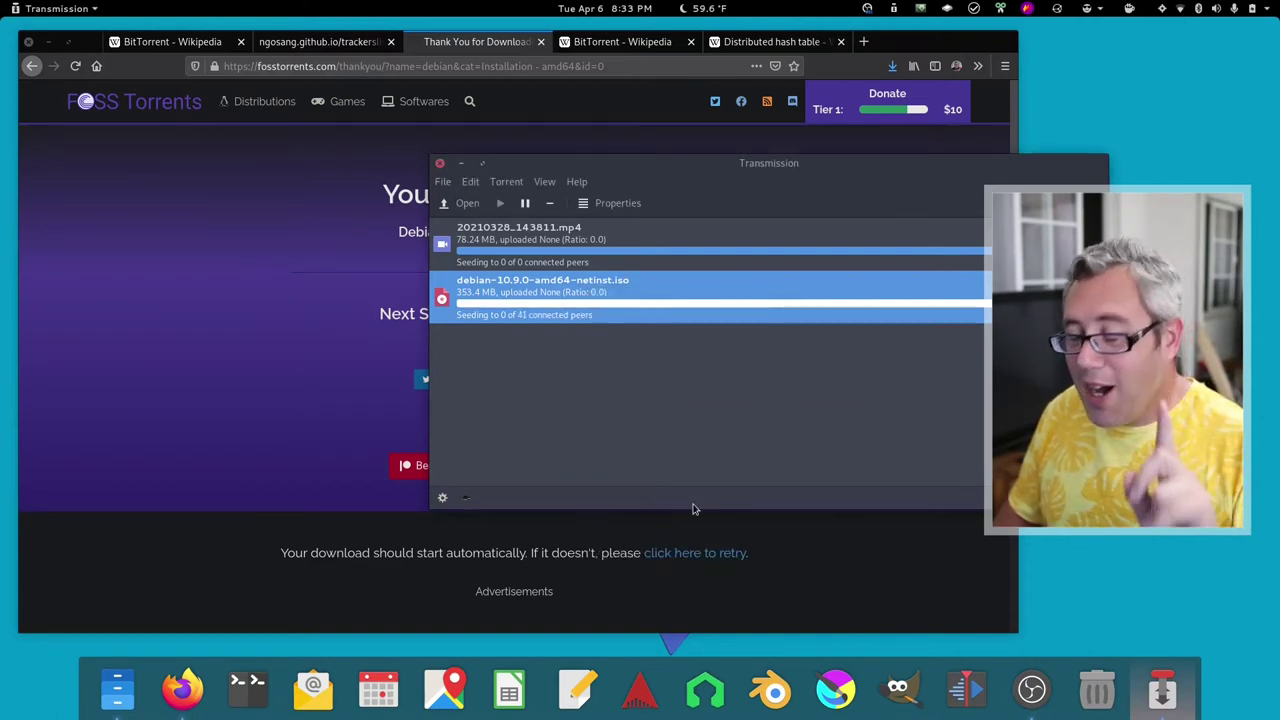
right_click(697, 301)
click(745, 513)
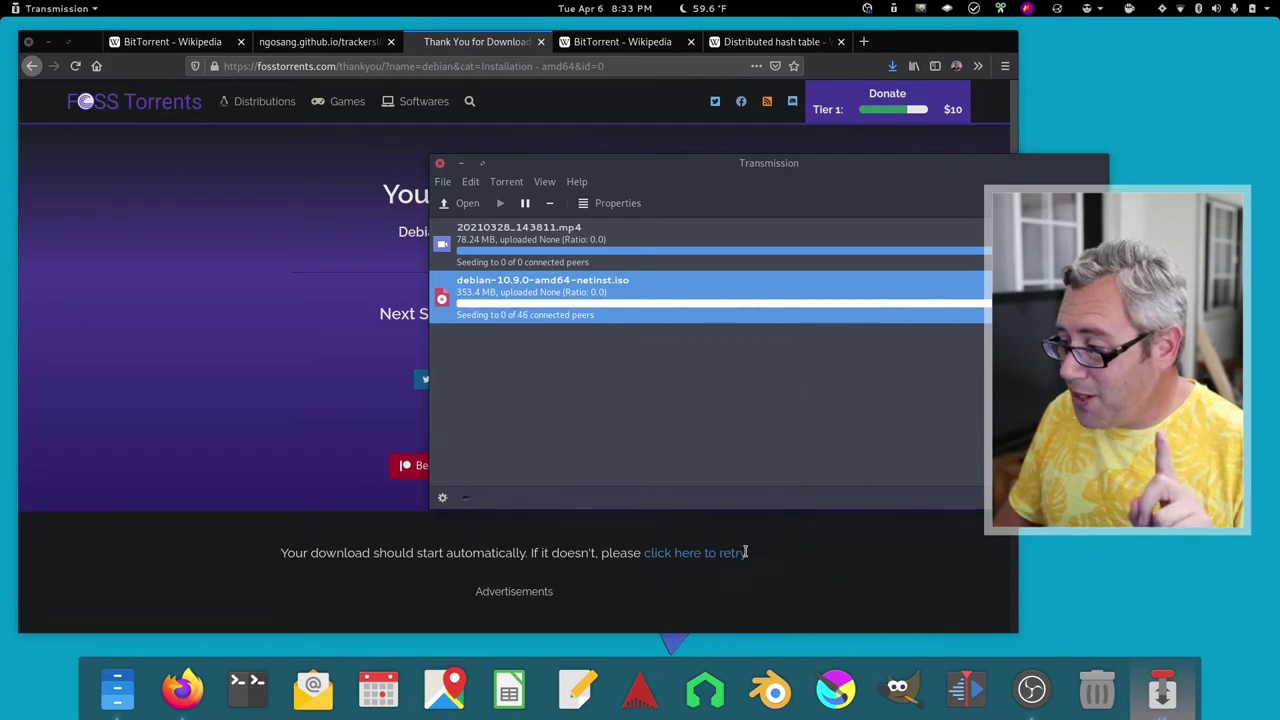
Delete the debian-10.9.0-amd64-netinst.iso torrent together with its downloaded files.
key(shift+Delete)
click(840, 374)
Open a blank document in Text Editor, minimise the other windows, and paste the copied magnet link into it.
click(585, 690)
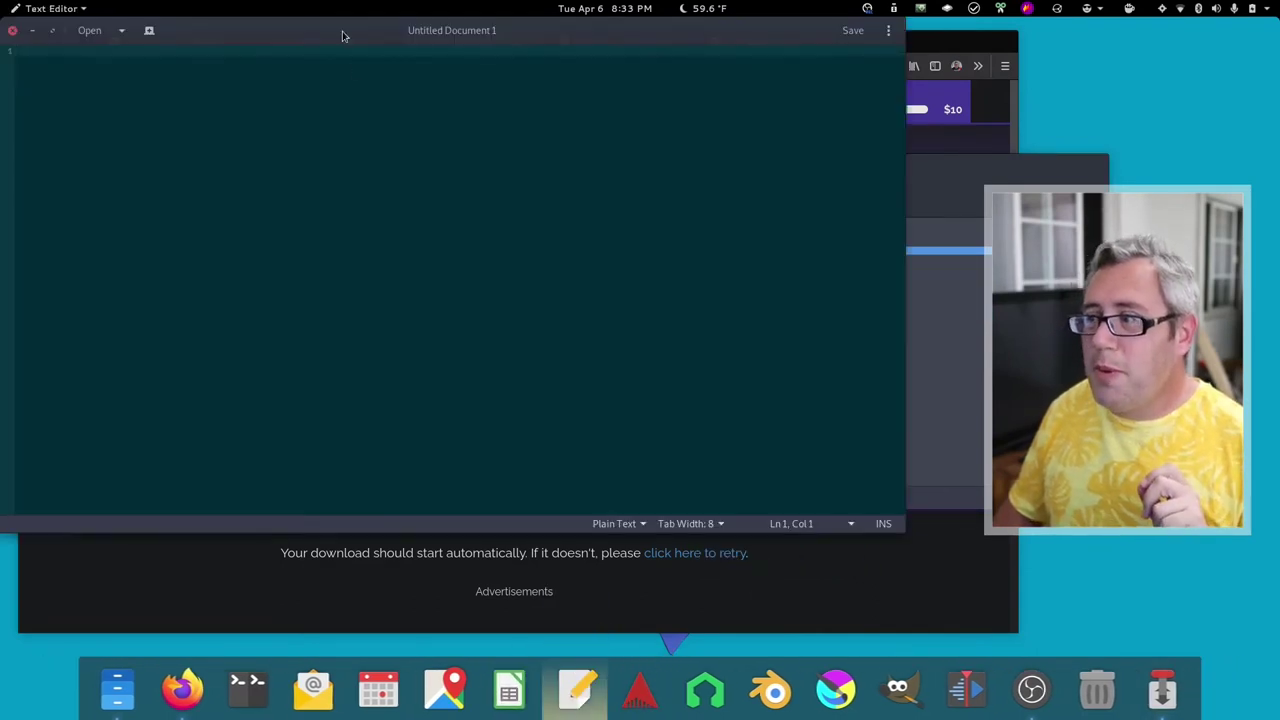
drag(343, 34, 437, 131)
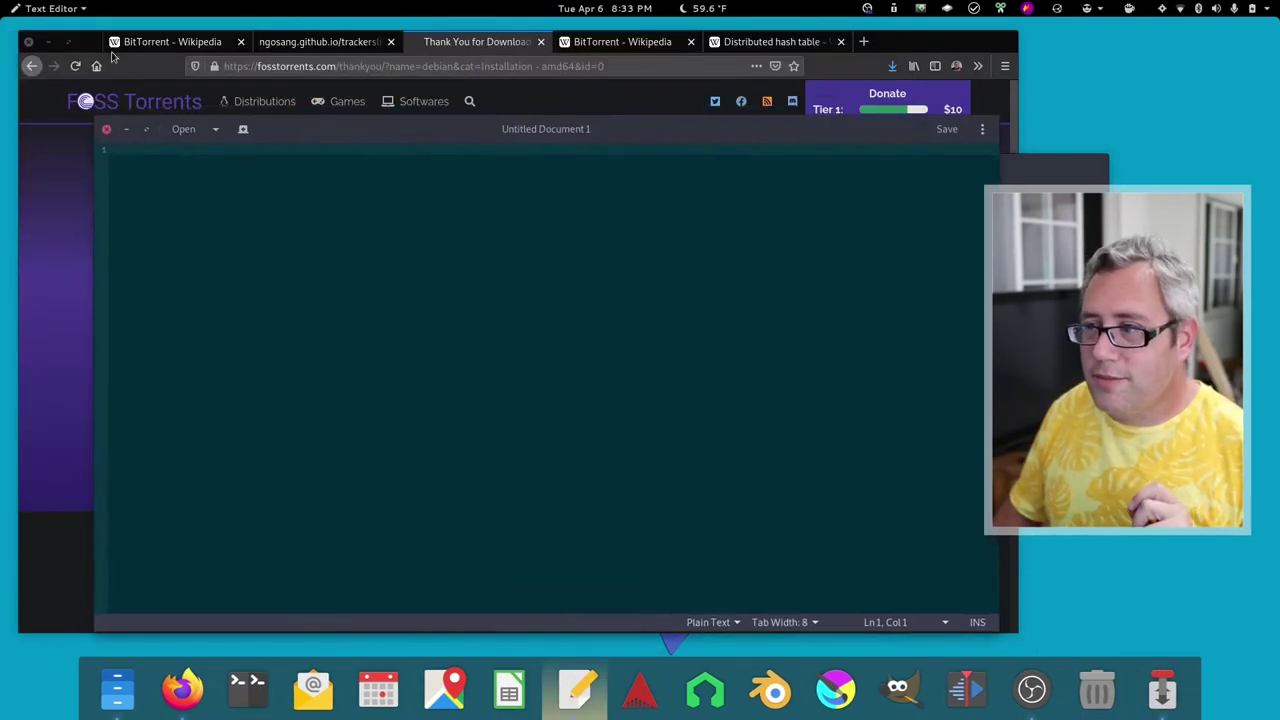
click(51, 42)
click(1037, 182)
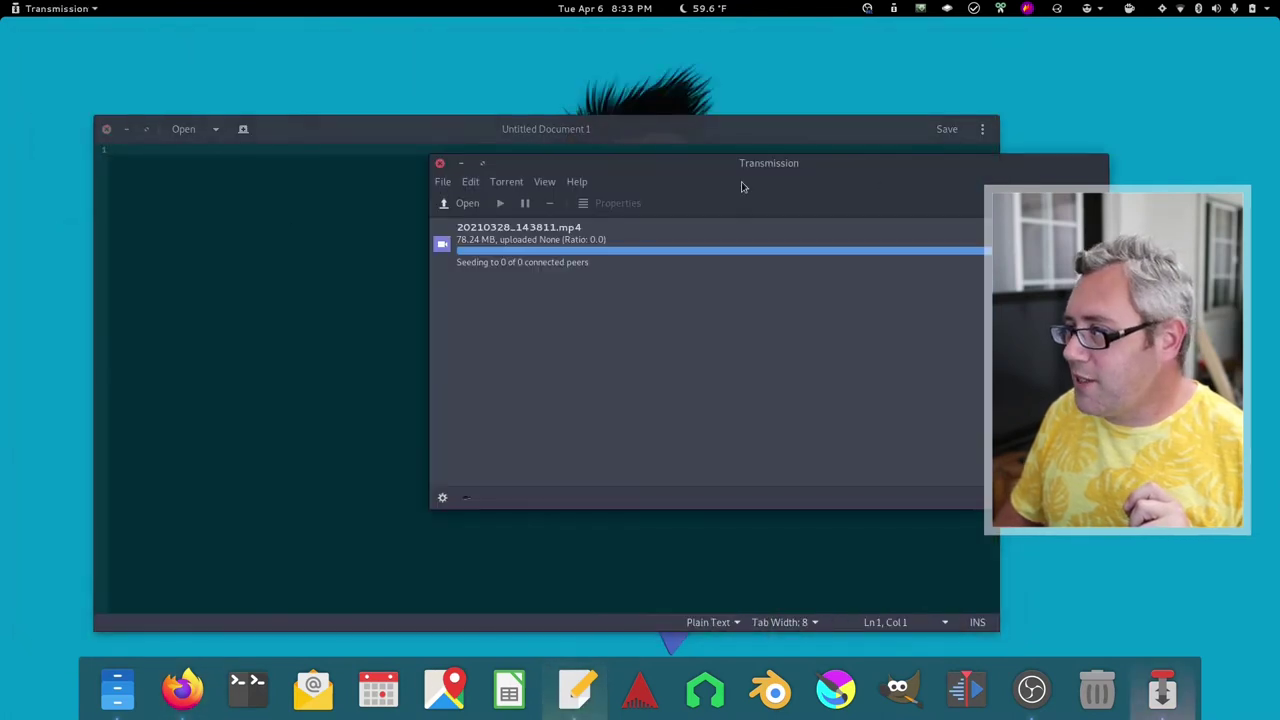
click(461, 163)
drag(463, 136, 442, 106)
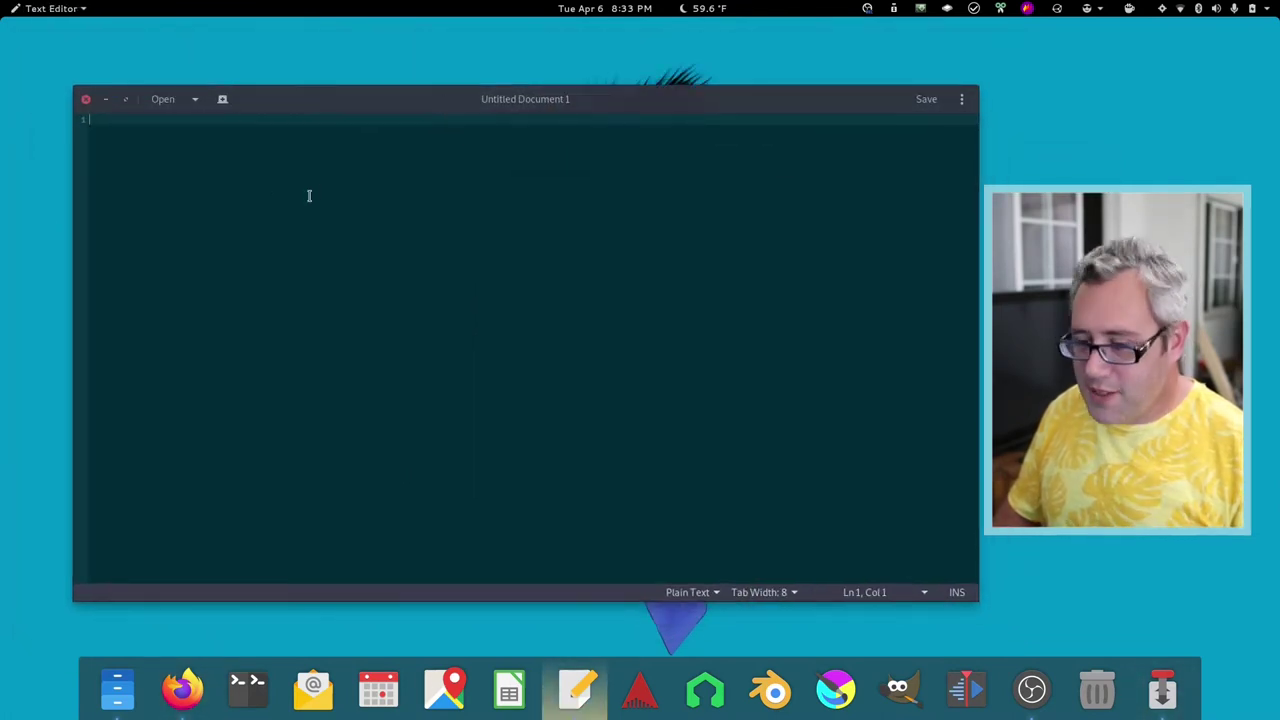
key(ctrl+v)
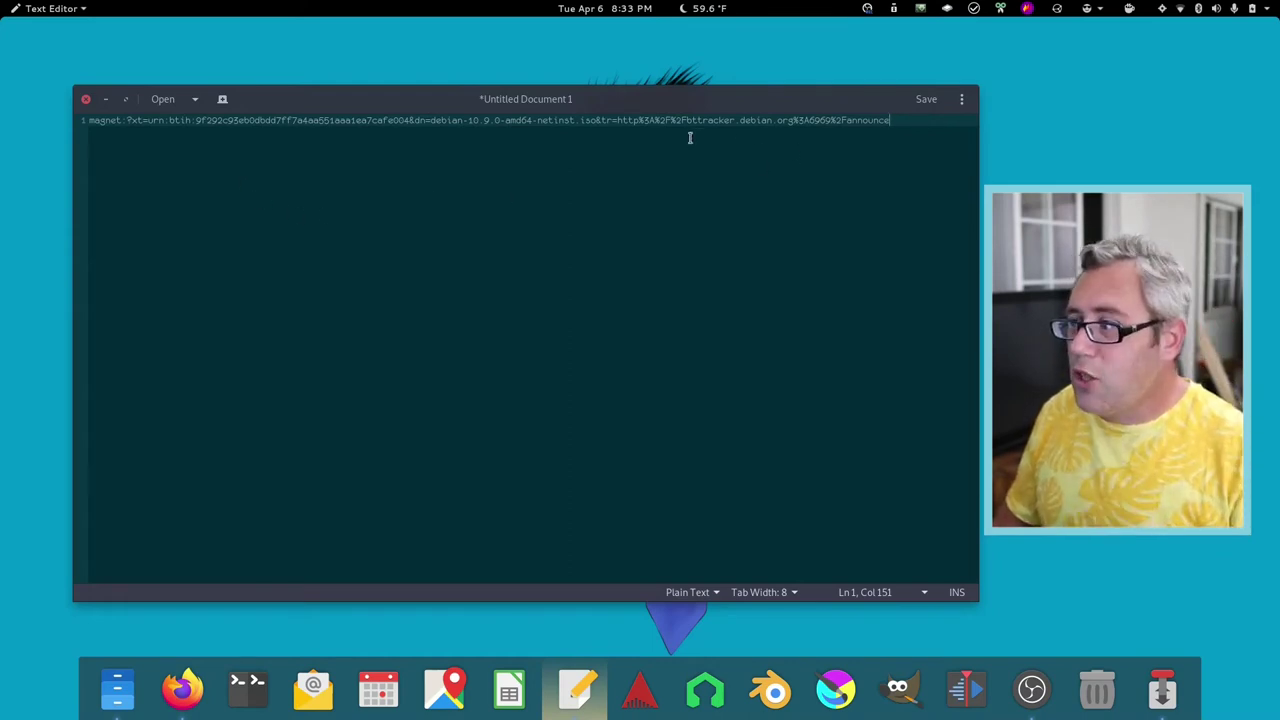
Examine the parts of the magnet link, highlighting its hash and its tracker address.
drag(196, 120, 409, 121)
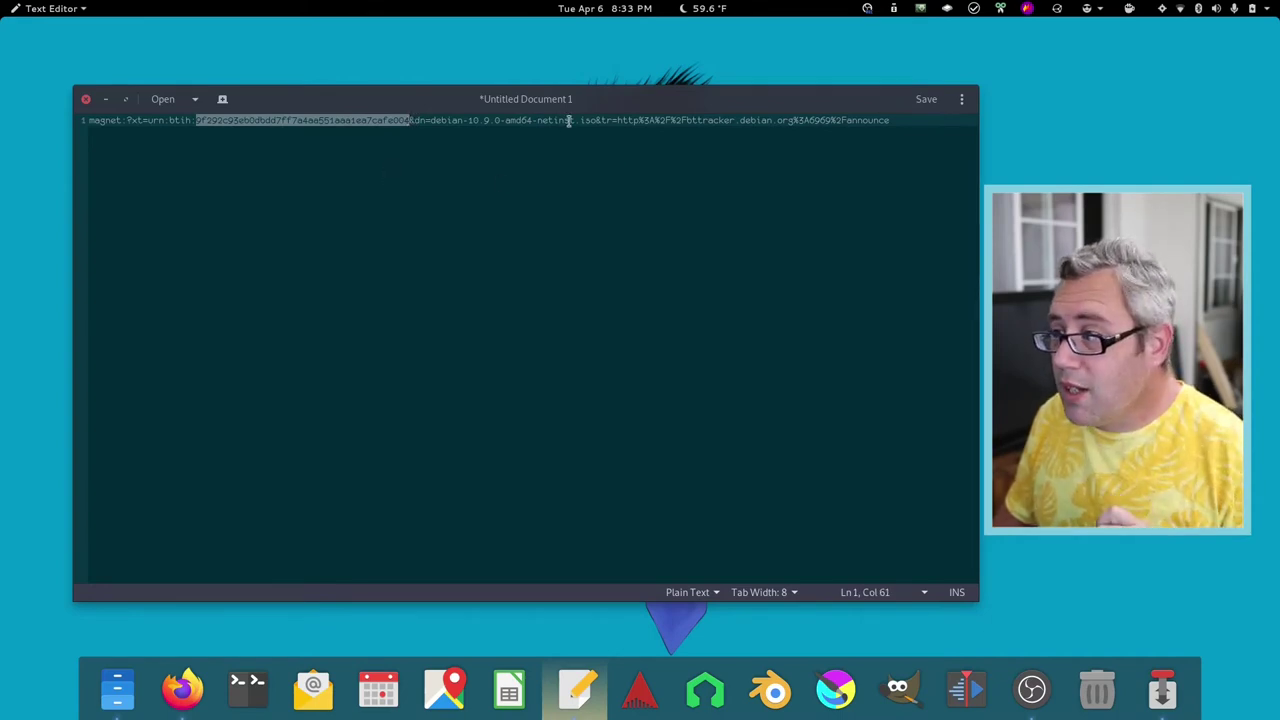
drag(619, 120, 894, 120)
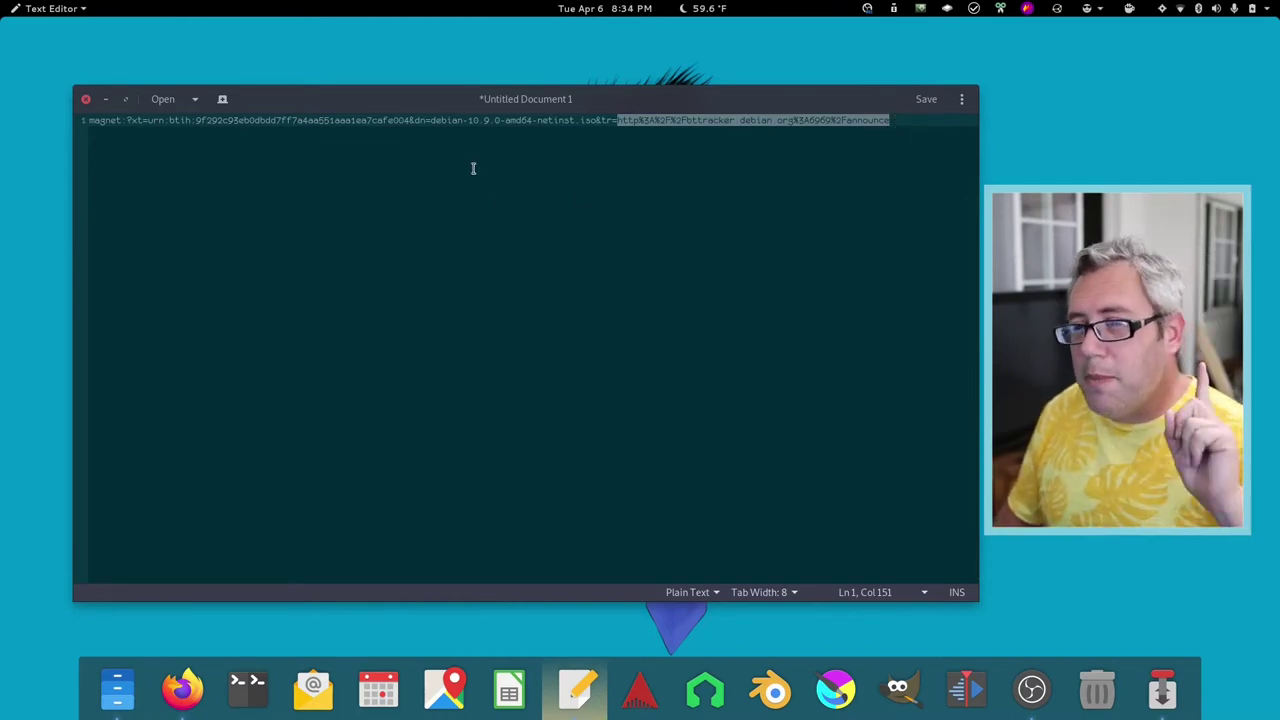
drag(295, 101, 284, 98)
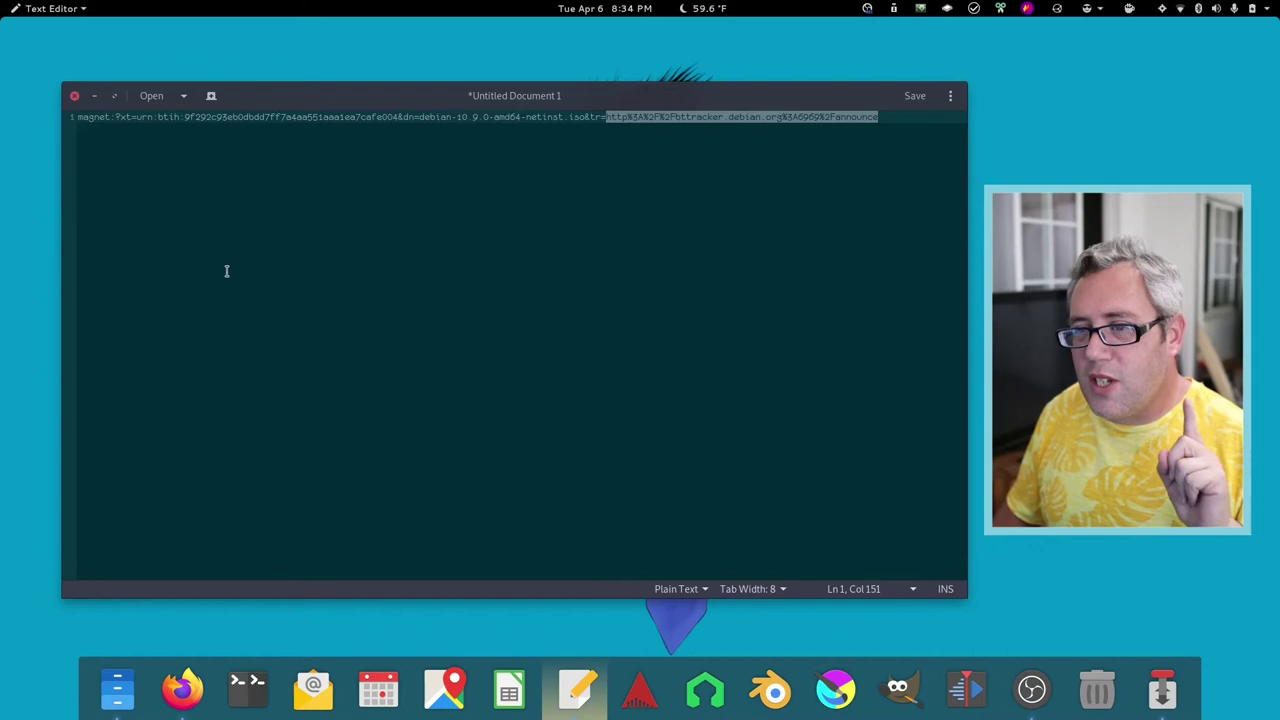
Copy the hash out of the magnet link, replace the whole document text with it, and select it.
click(185, 117)
drag(185, 117, 398, 119)
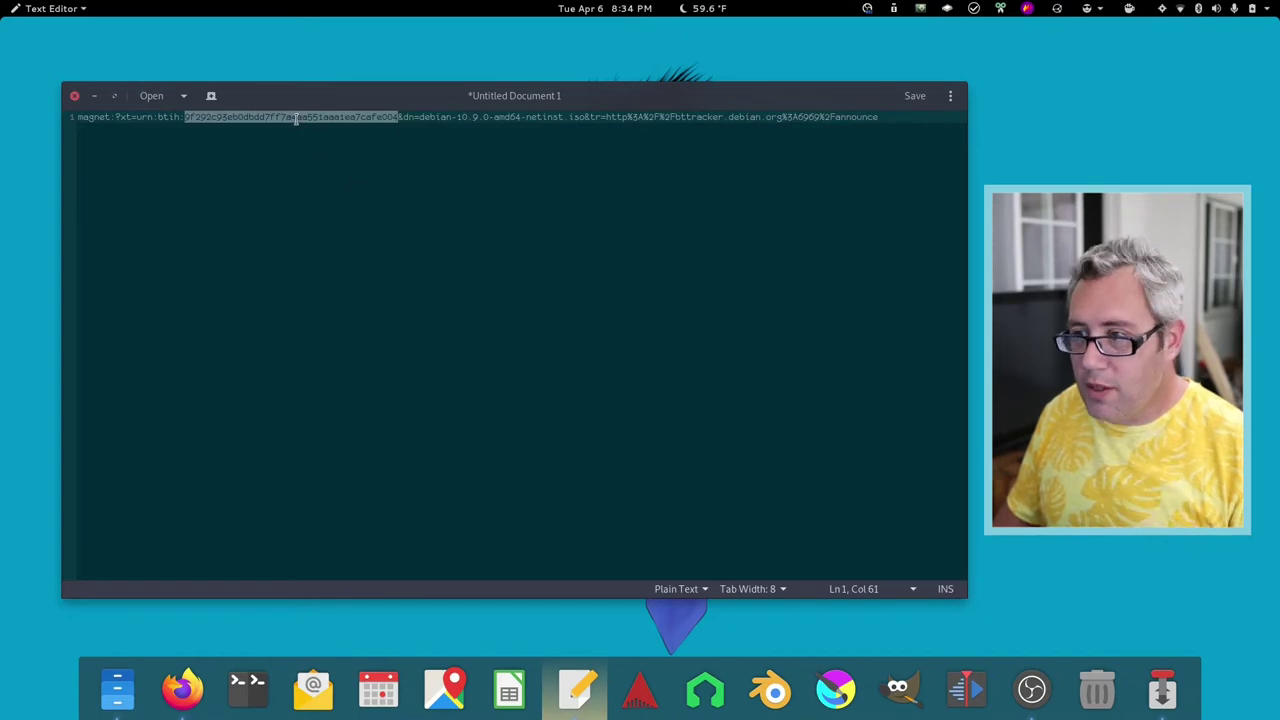
key(ctrl+c)
key(ctrl+a)
key(ctrl+v)
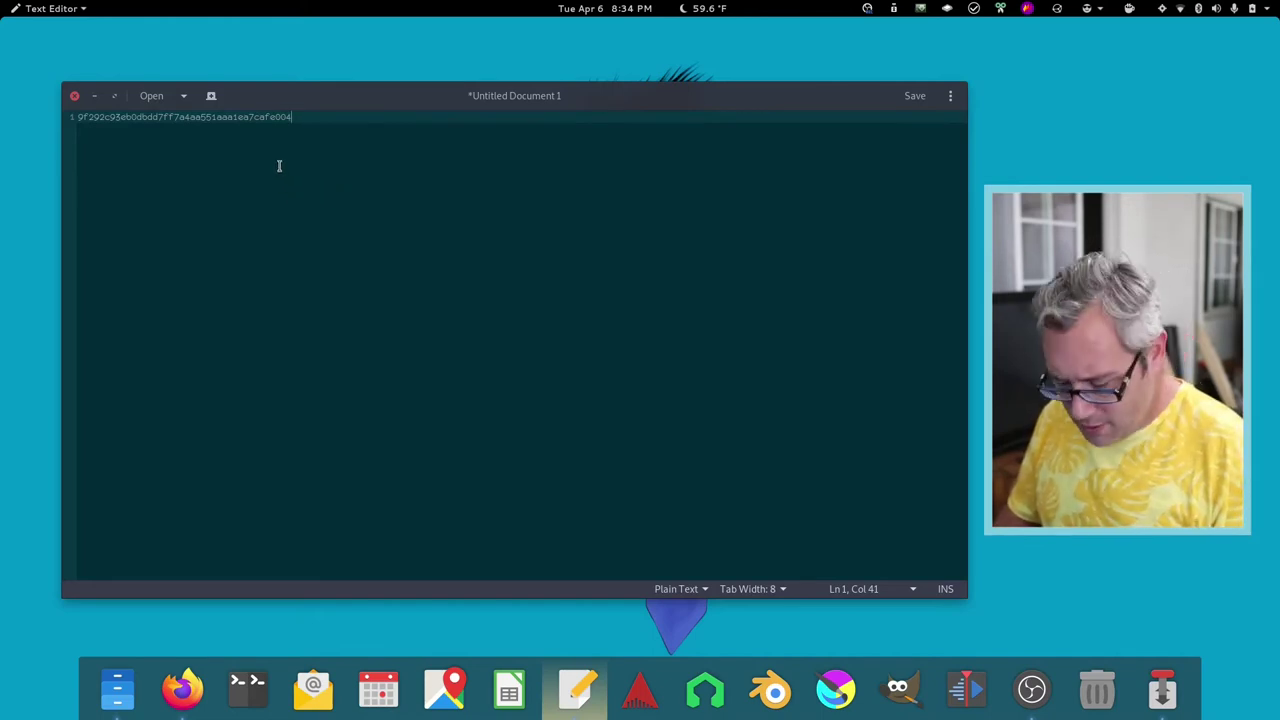
key(ctrl+a)
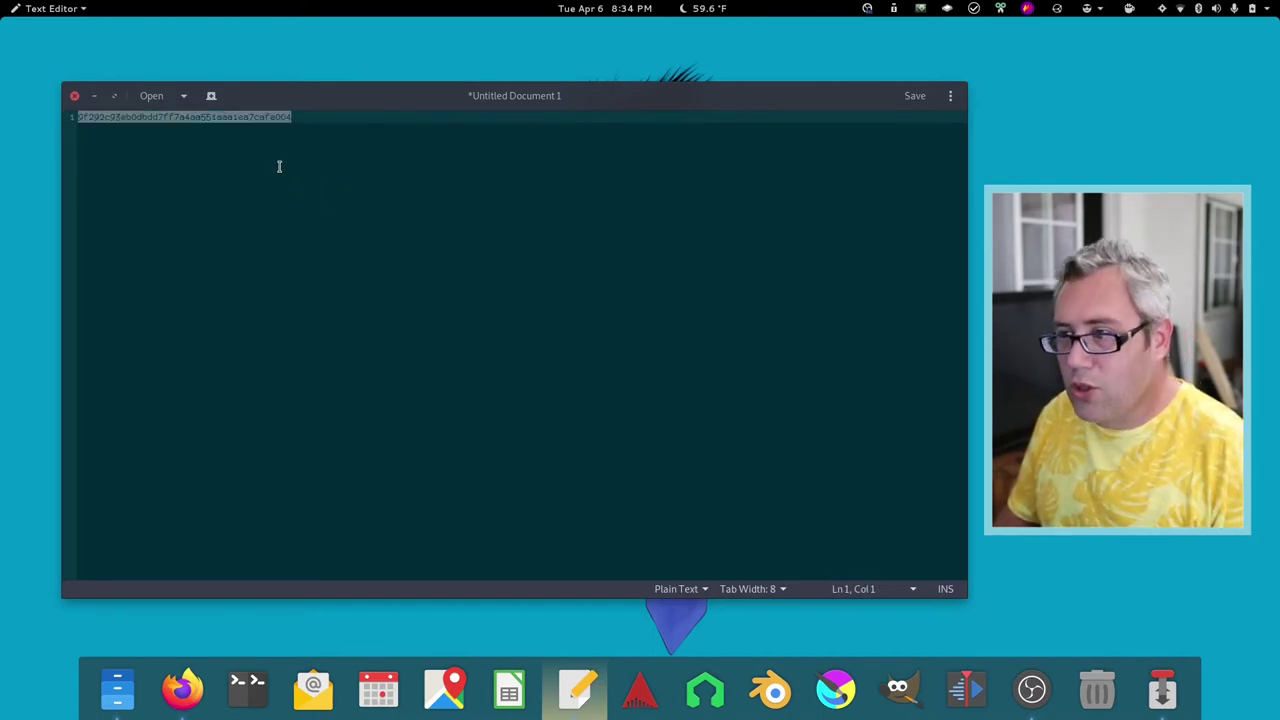
Minimise the text document, switch to Transmission, and remove the 20210328_143811.mp4 torrent from the list.
click(94, 95)
click(1175, 683)
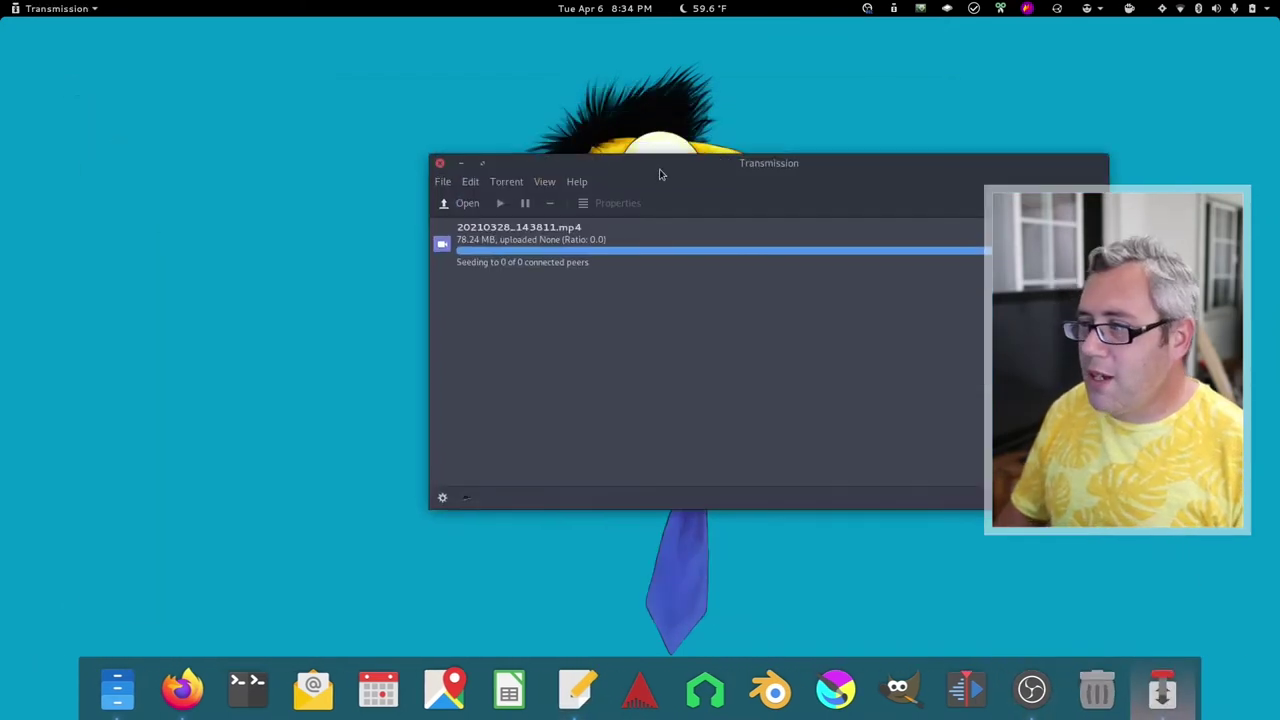
drag(658, 168, 452, 131)
right_click(423, 200)
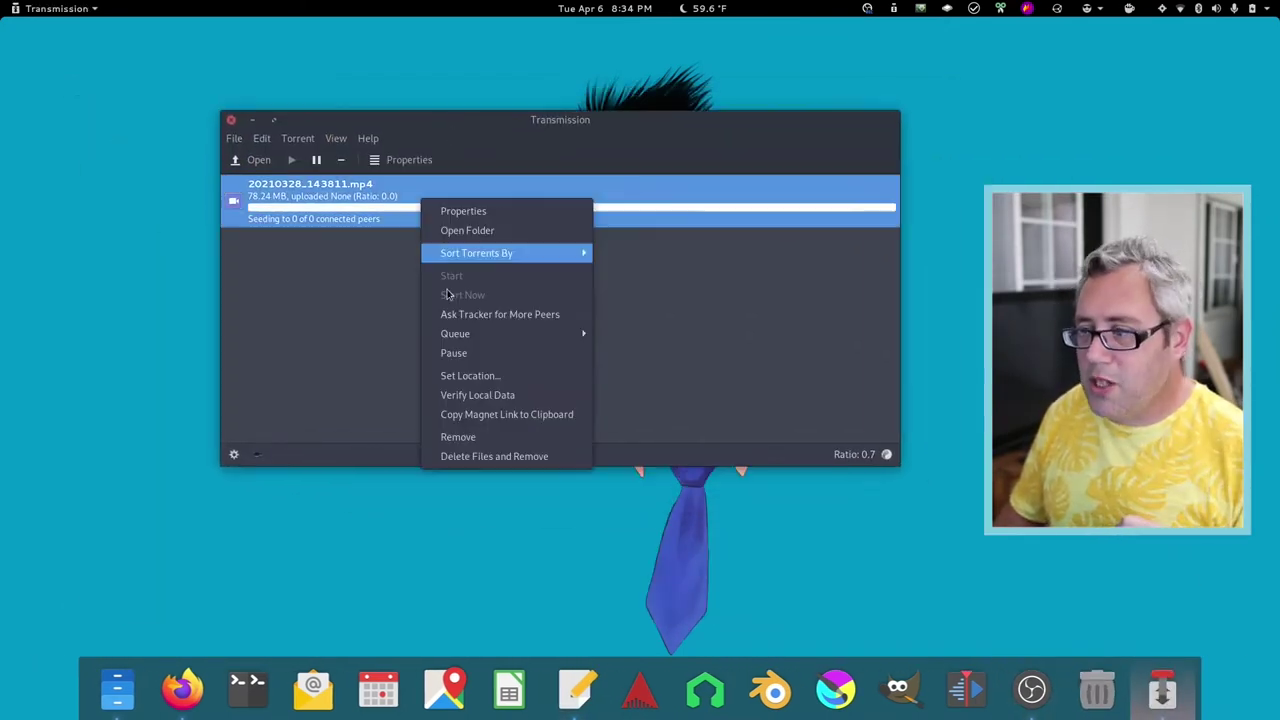
click(445, 434)
click(565, 331)
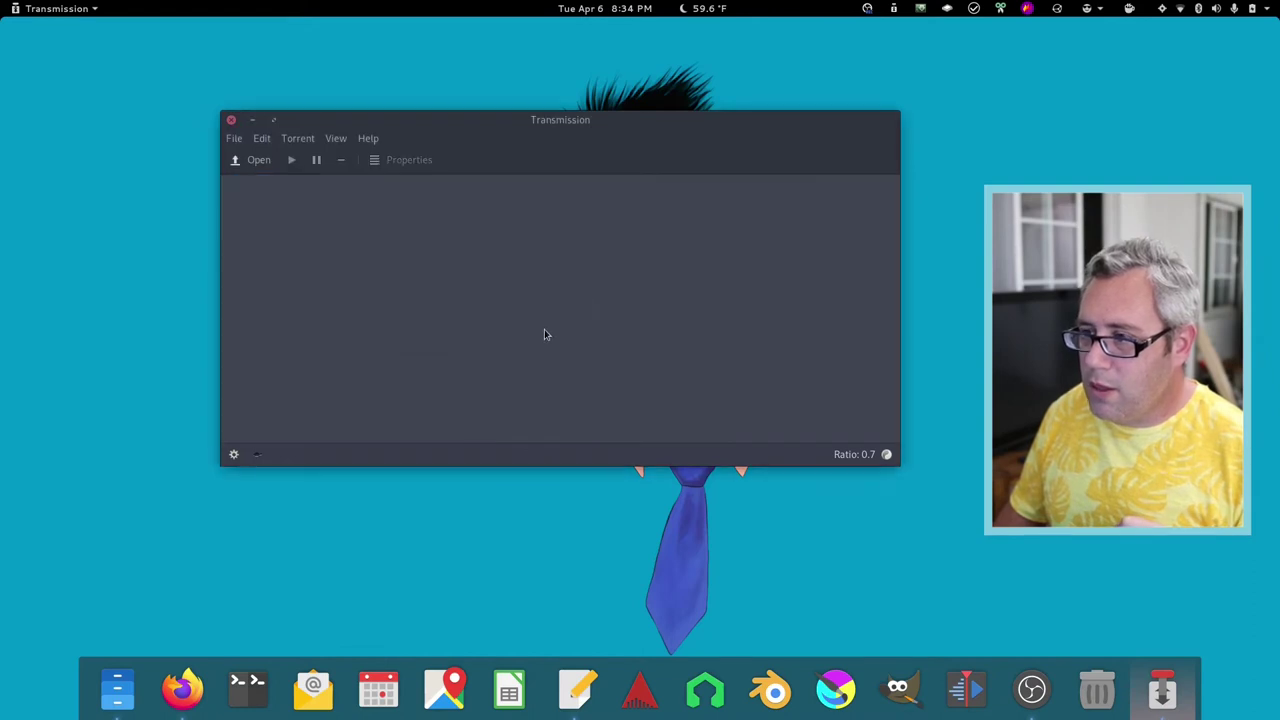
Add a torrent from URL using only the hash 9f292c93eb0dbdd7ff7a4aa551aaa1ea7cafe004.
click(240, 142)
click(253, 180)
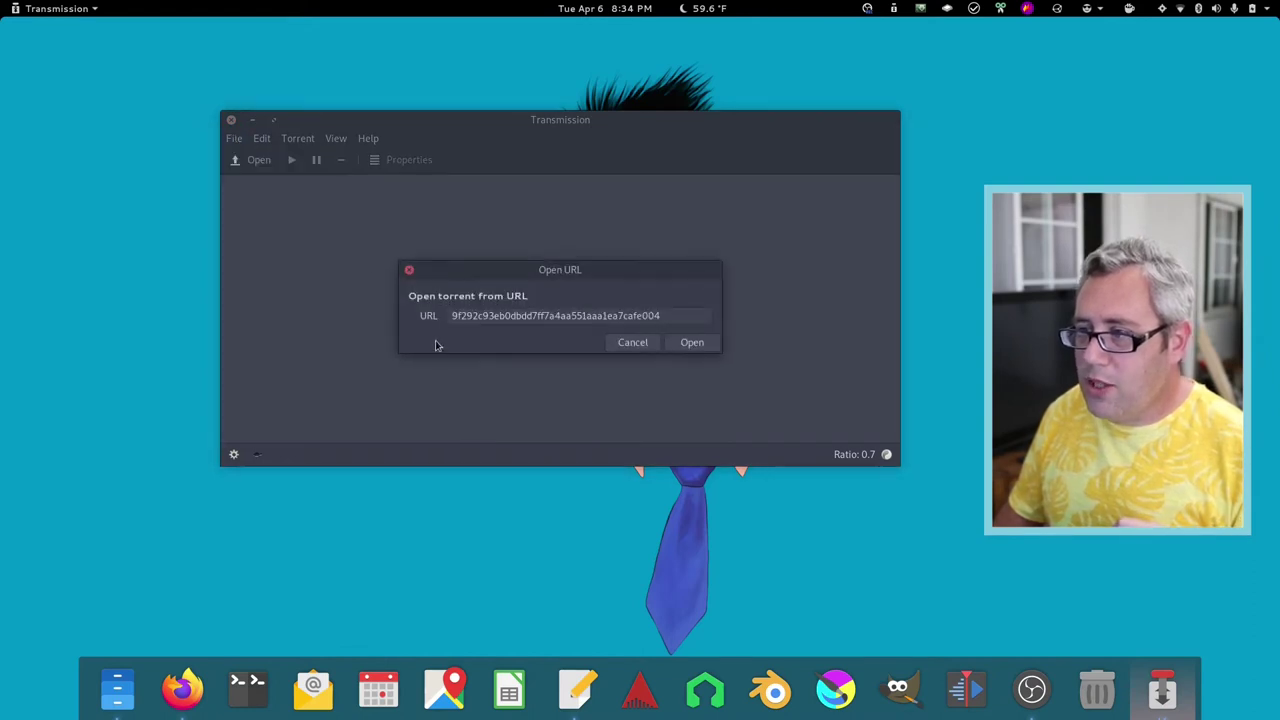
click(688, 341)
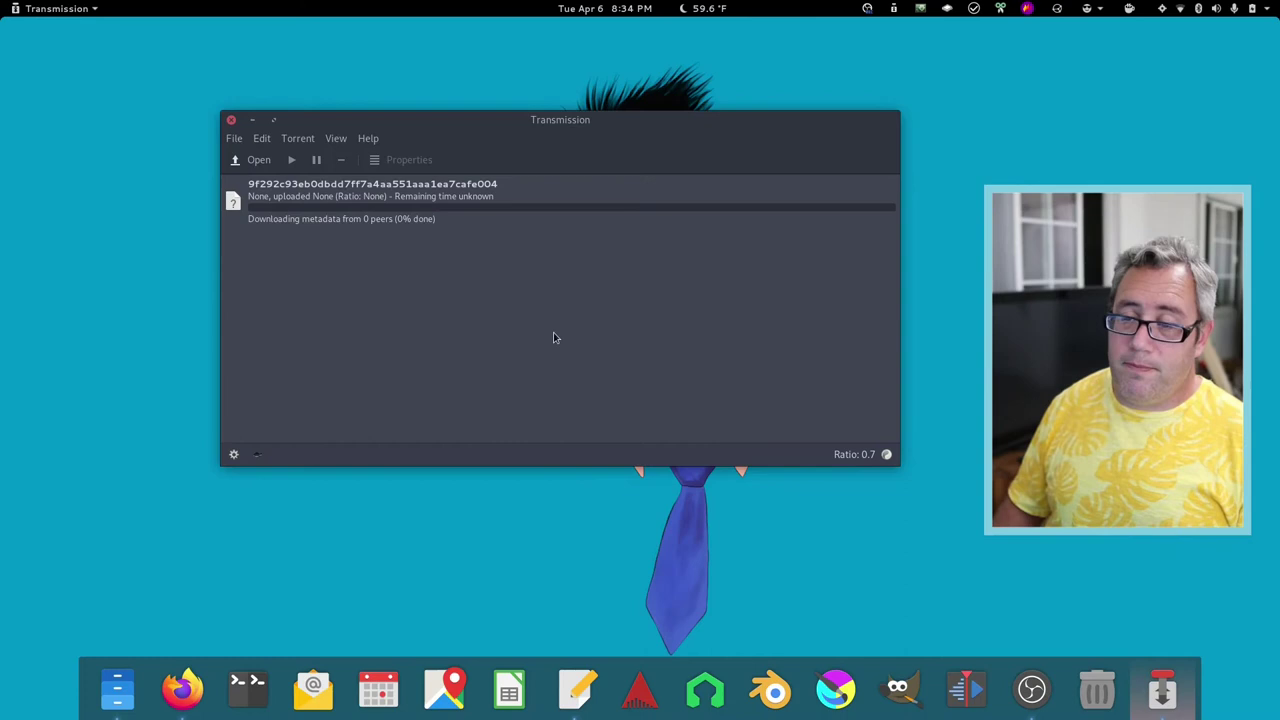
drag(501, 144, 450, 145)
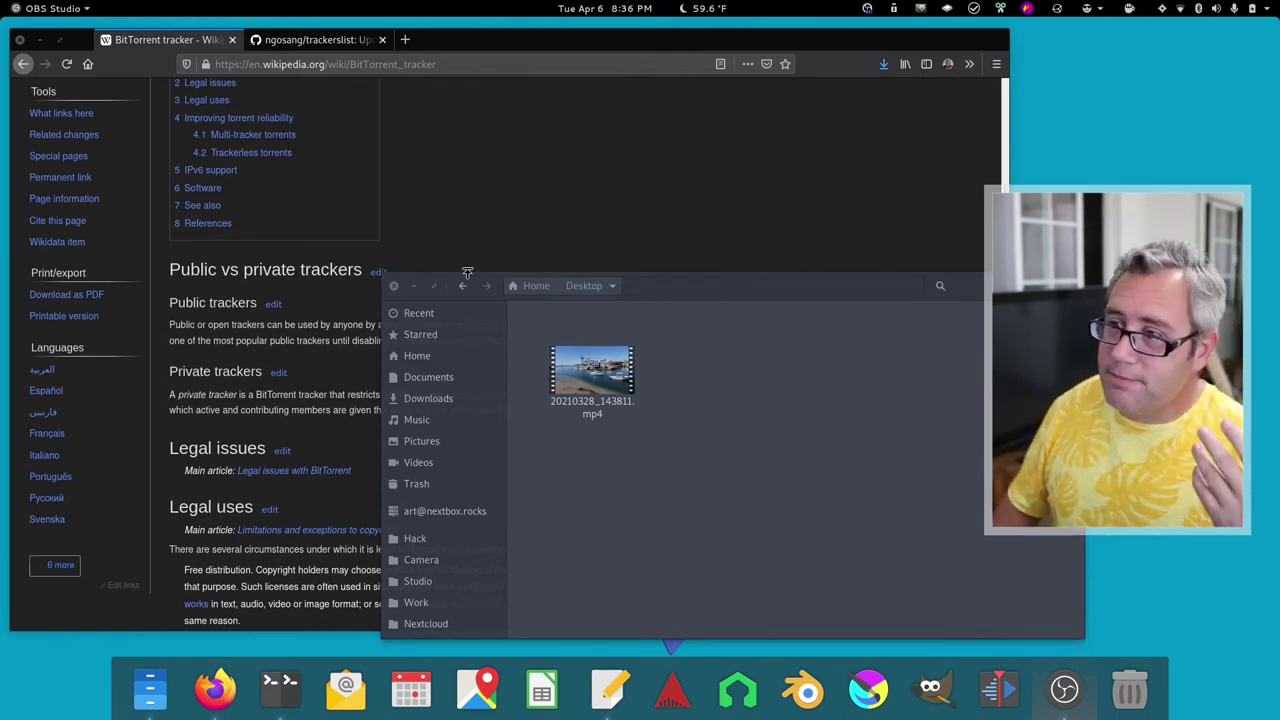
Switch to Firefox and look over the BitTorrent tracker Wikipedia article down to its Public vs private trackers section.
click(570, 210)
scroll(567, 207, up, 5)
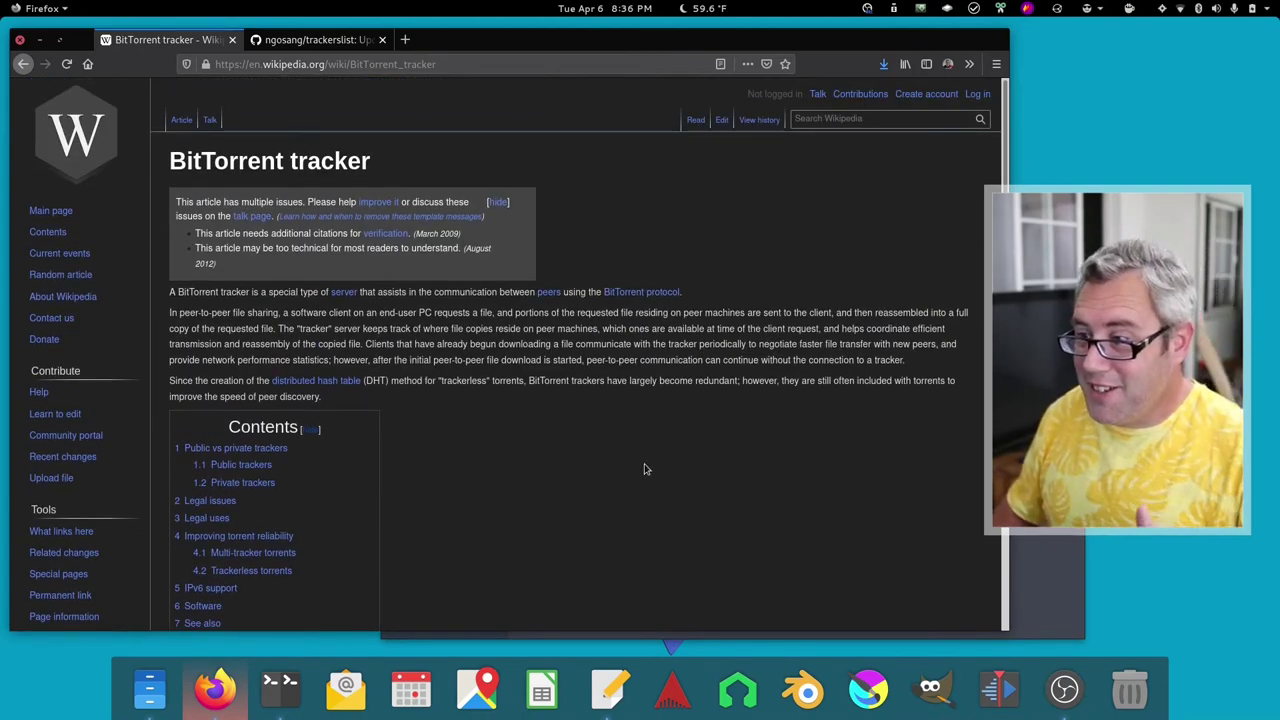
scroll(645, 467, down, 5)
scroll(645, 467, down, 1)
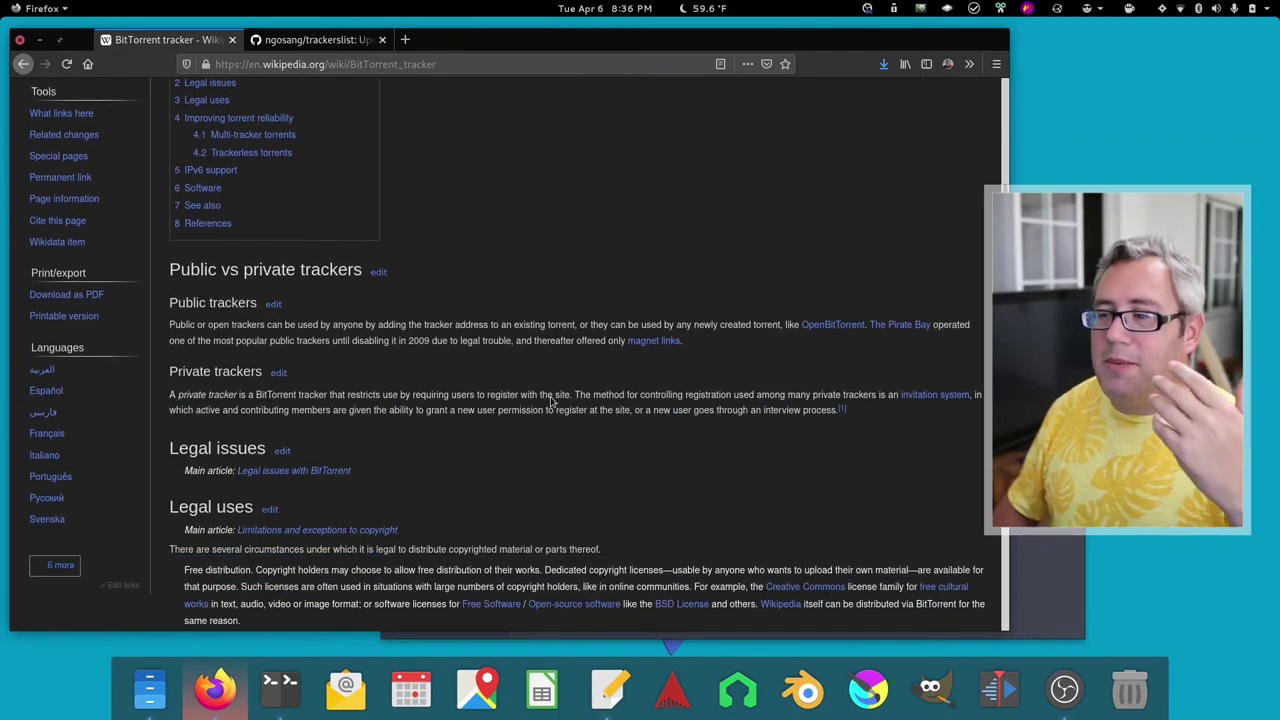
Compare public and private trackers in the article, highlighting the Public trackers heading and the Private trackers heading.
drag(170, 301, 277, 303)
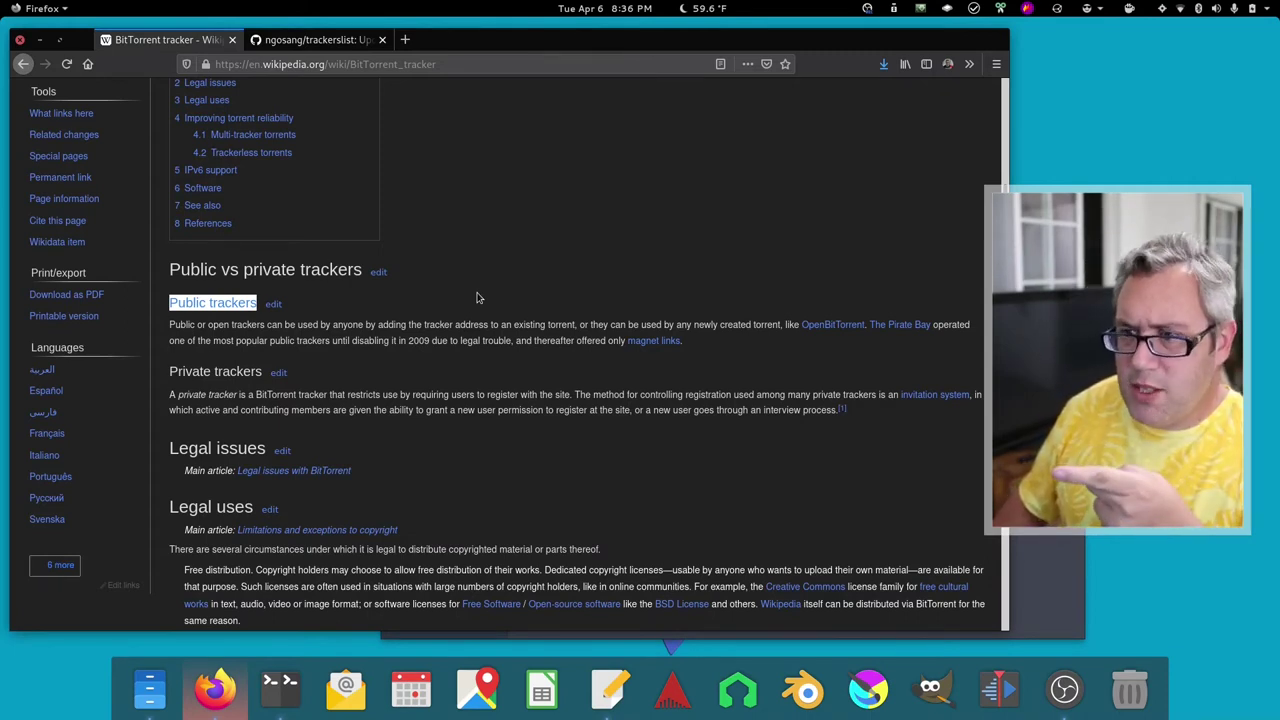
click(372, 371)
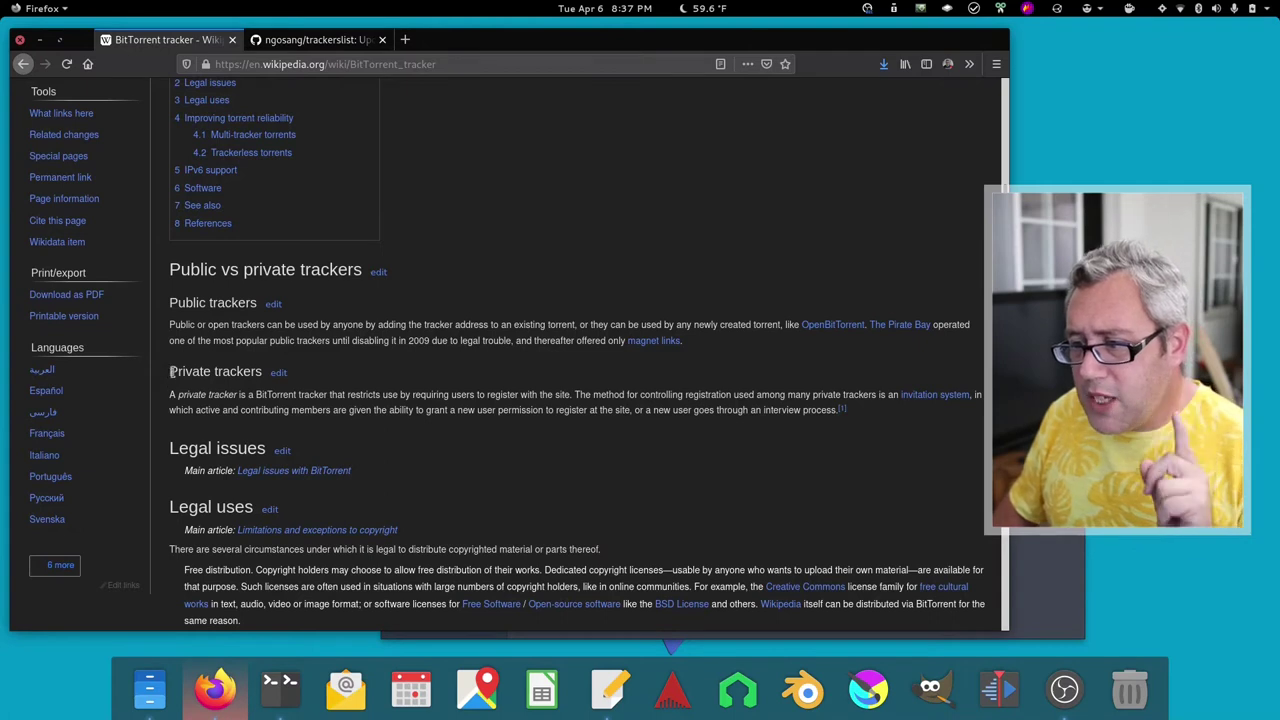
drag(171, 371, 263, 372)
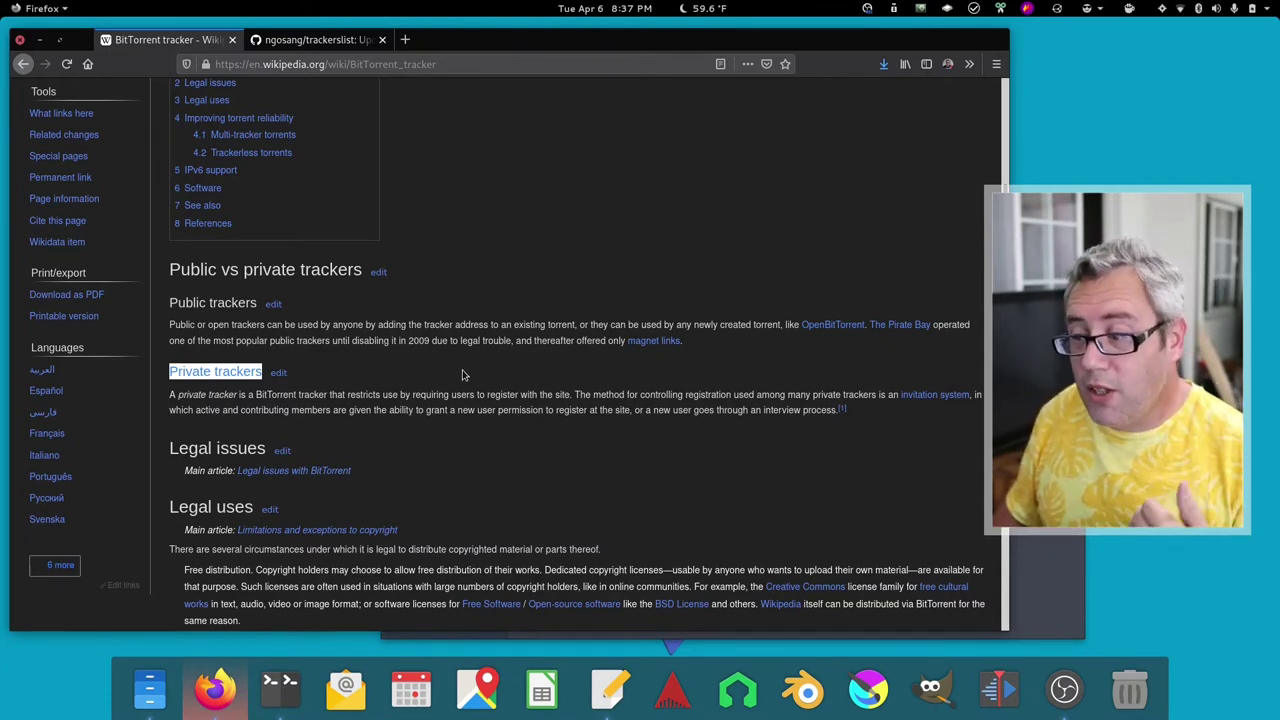
click(462, 375)
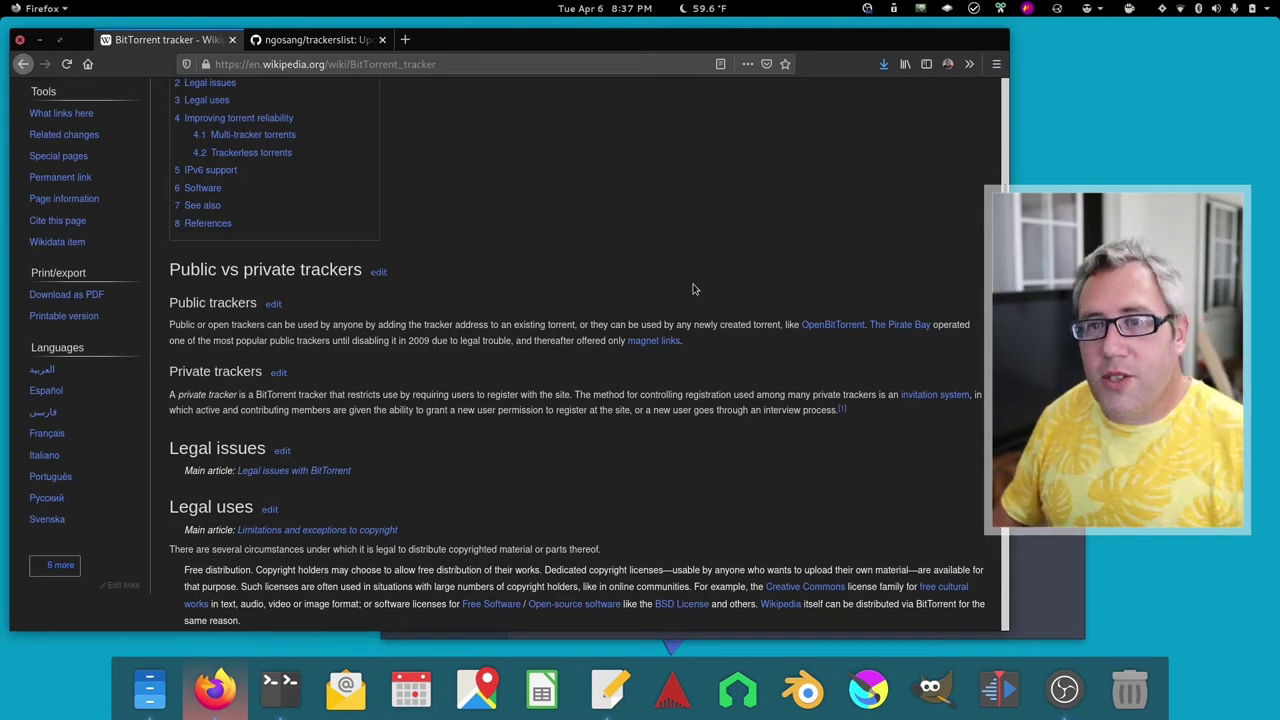
Star the ngosang/trackerslist repository on GitHub and open its trackers_best list from the README.
click(350, 44)
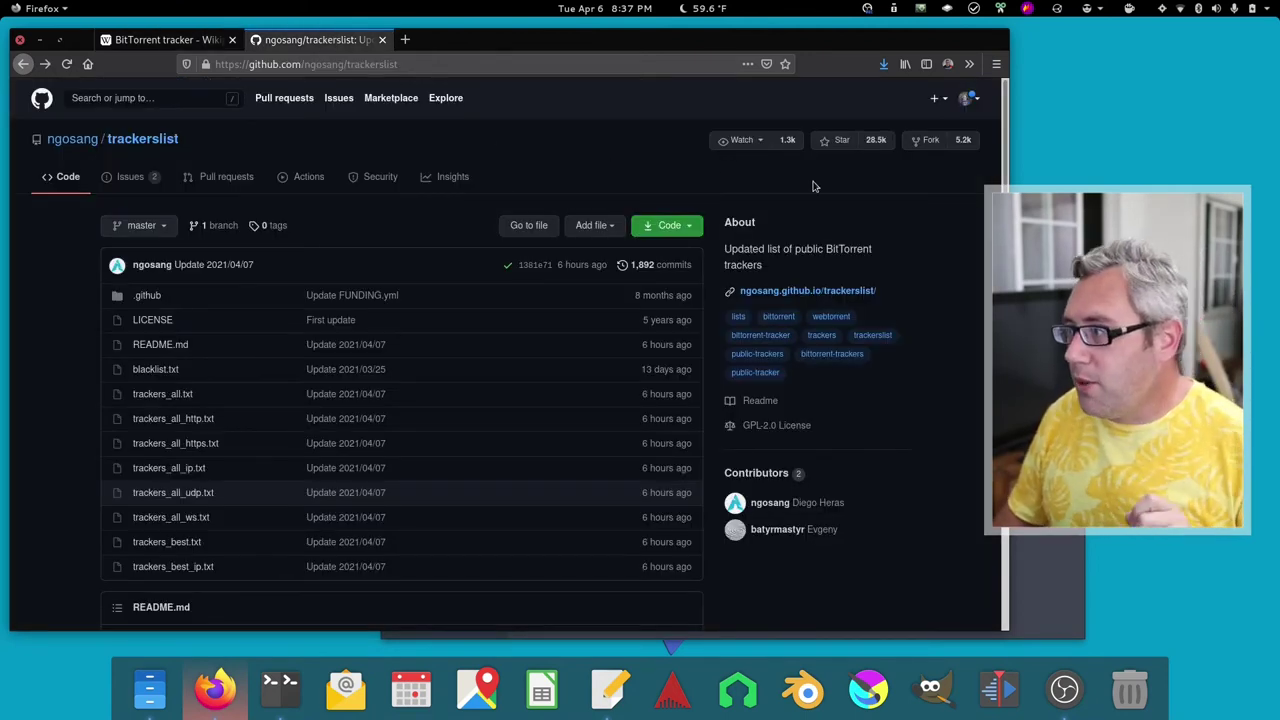
click(841, 145)
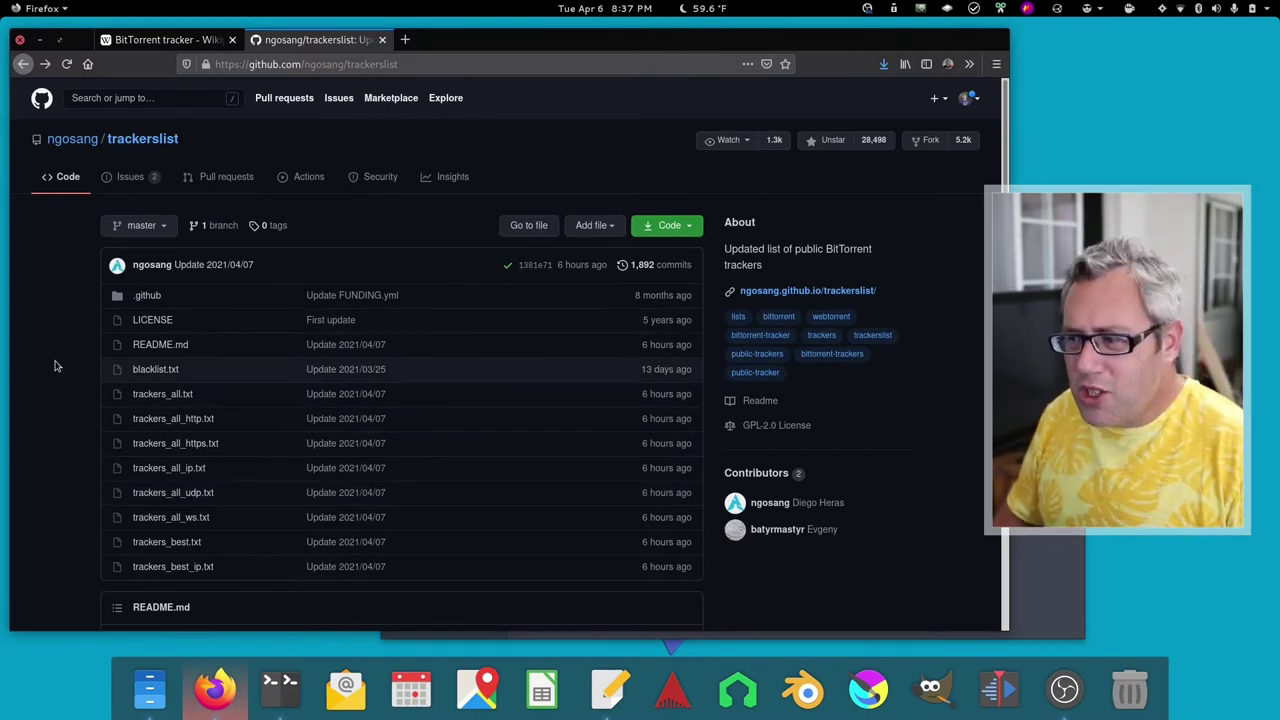
scroll(55, 366, down, 5)
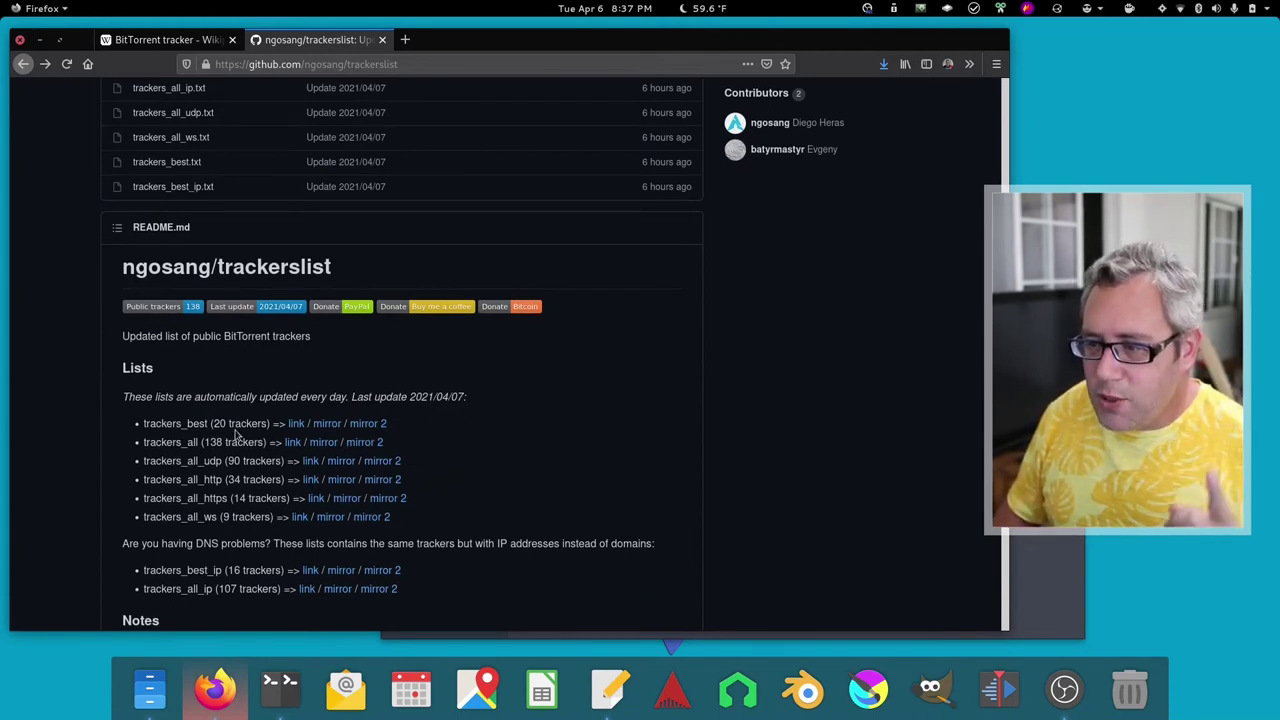
click(295, 425)
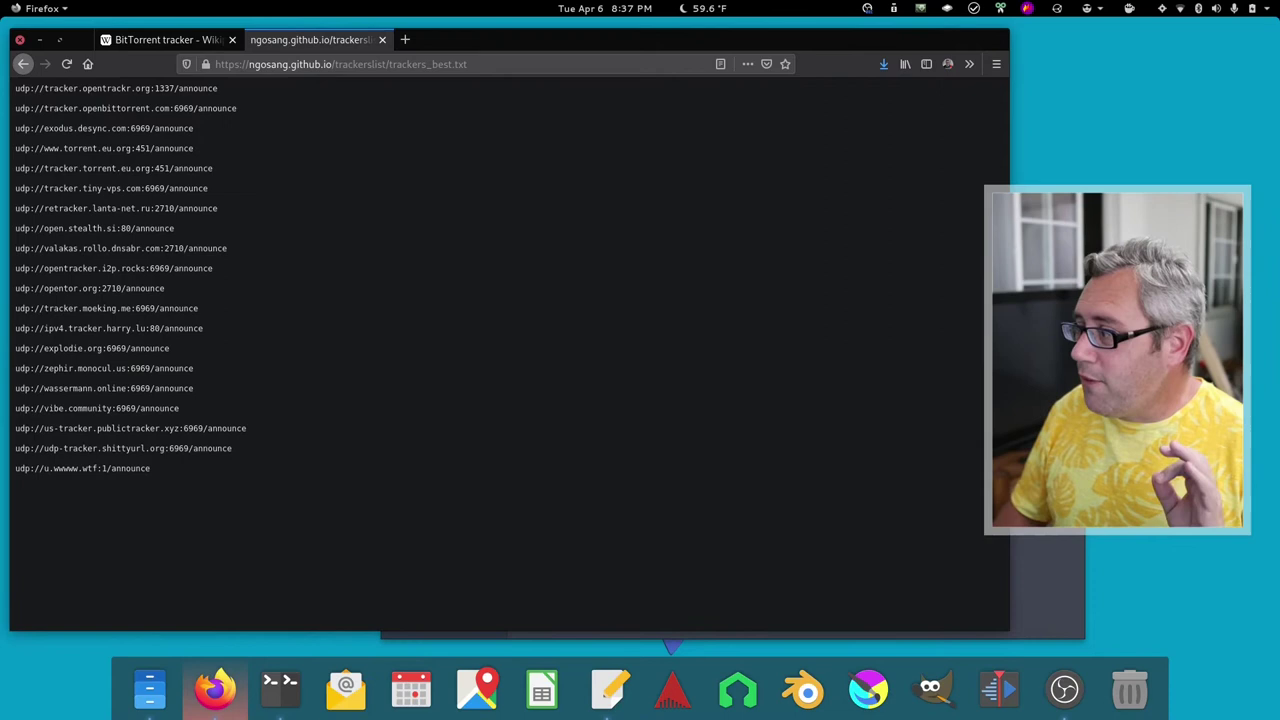
Switch to the file manager, play 20210328_143811.mp4 from the Desktop folder to preview it, and close the player.
click(1035, 300)
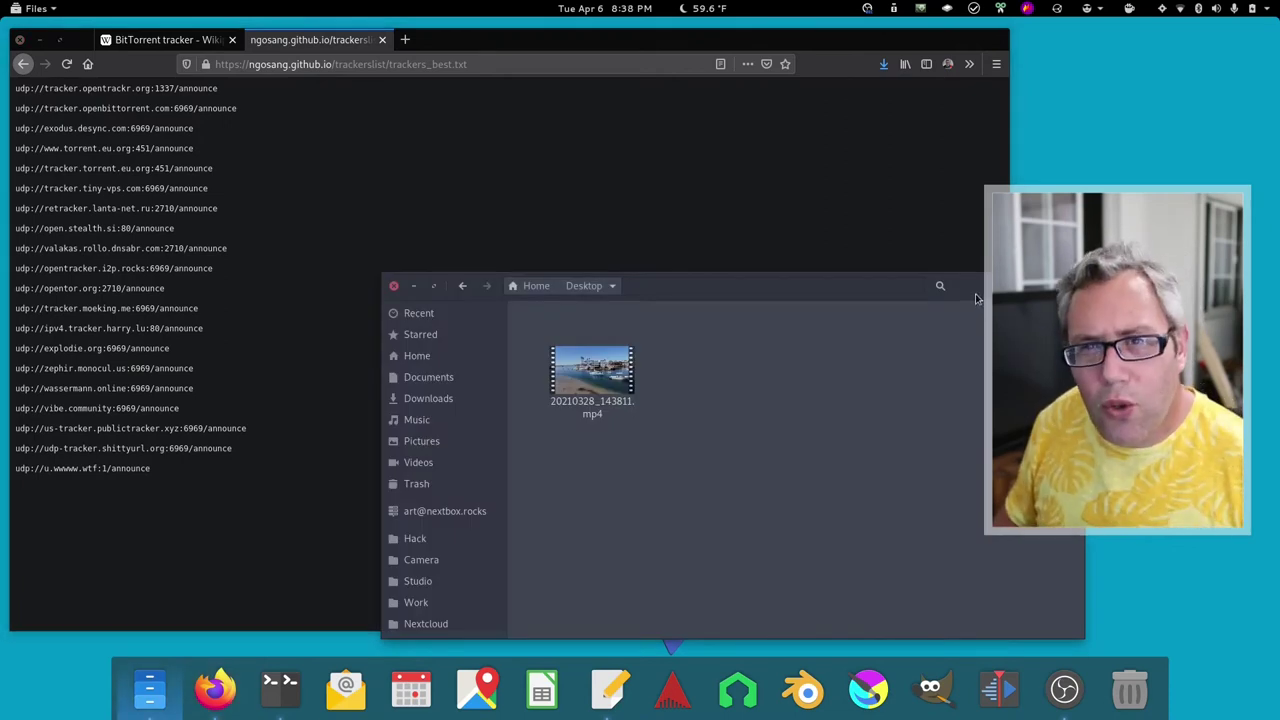
mouse_move(975, 296)
mouse_down()
mouse_move(984, 290)
mouse_move(960, 303)
mouse_up()
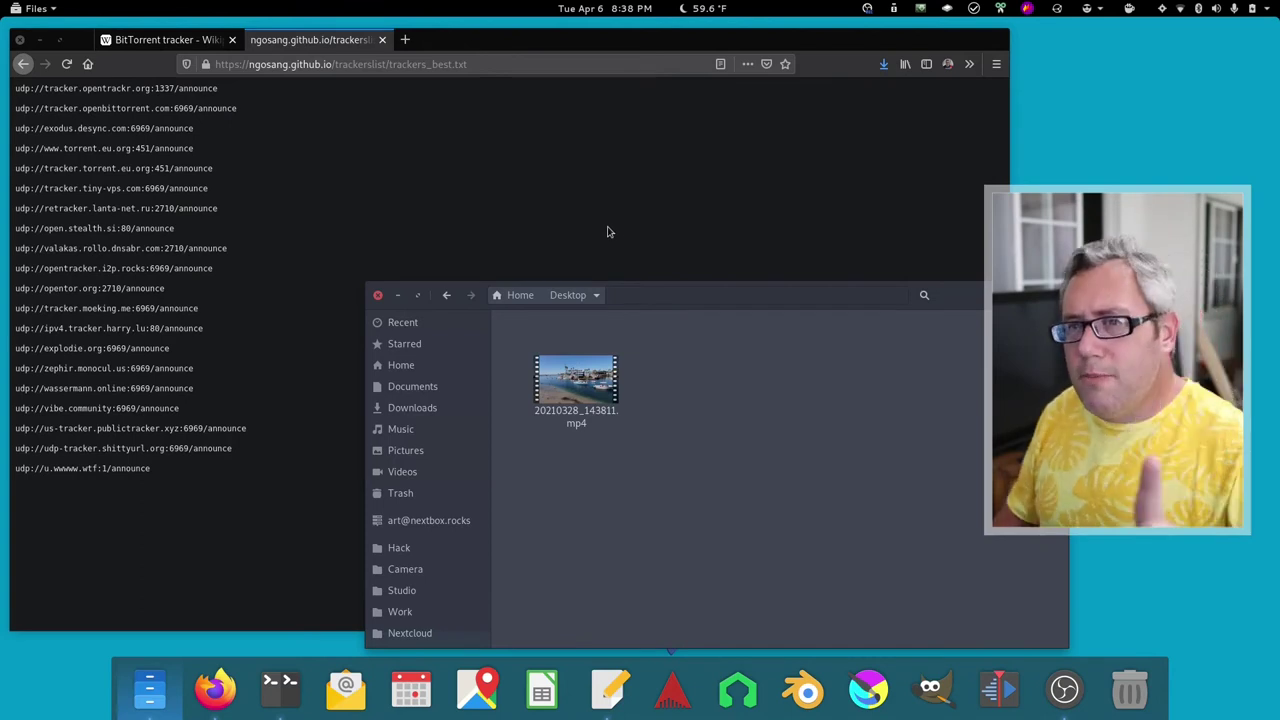
click(580, 392)
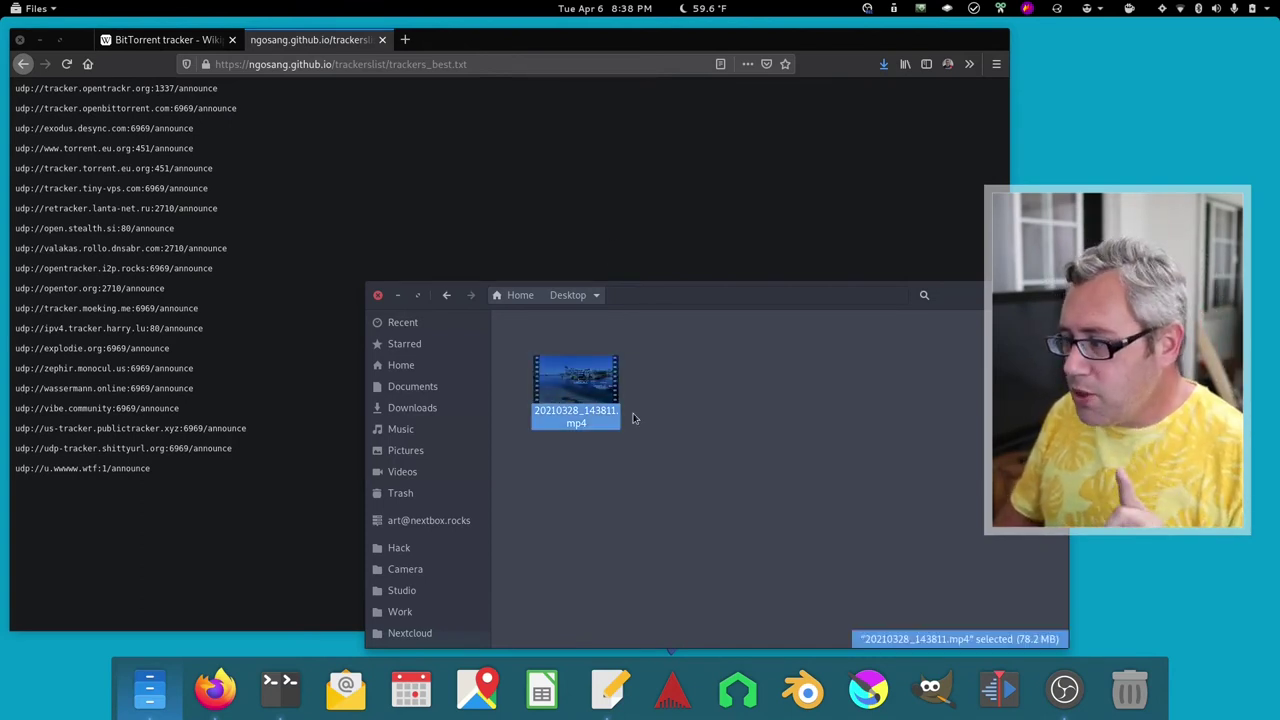
click(604, 395)
double_click(604, 395)
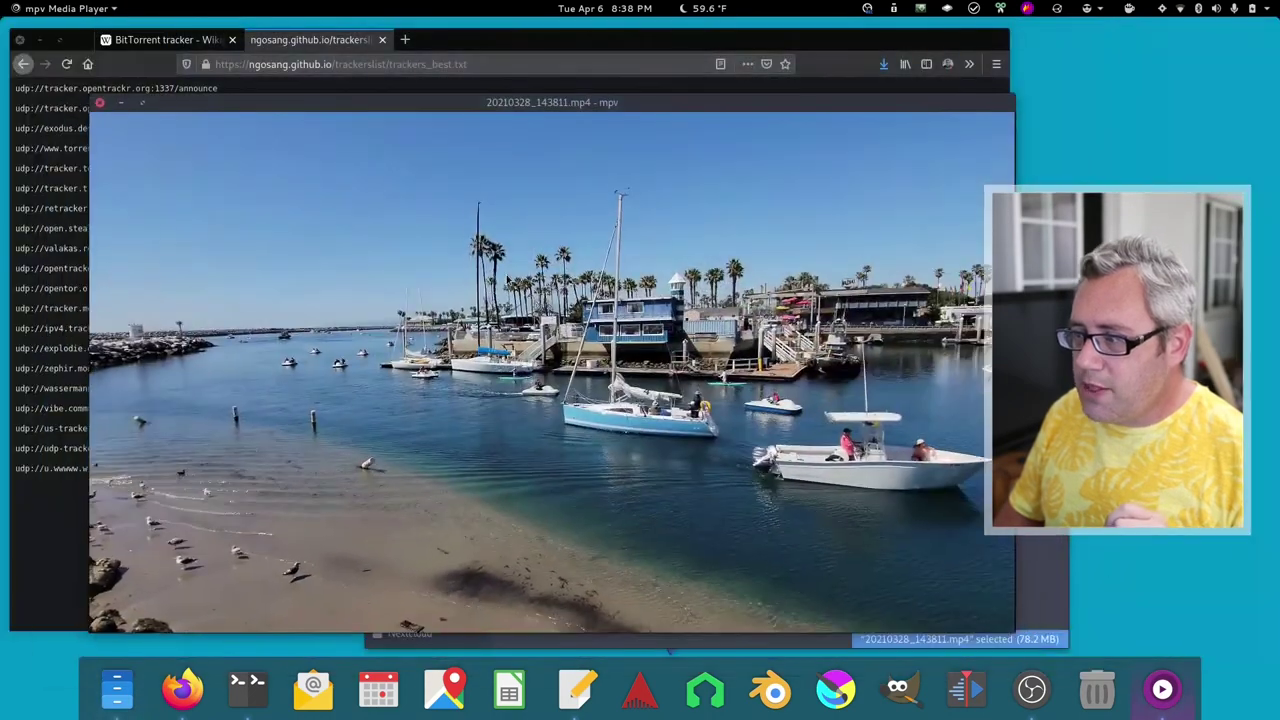
mouse_move(380, 612)
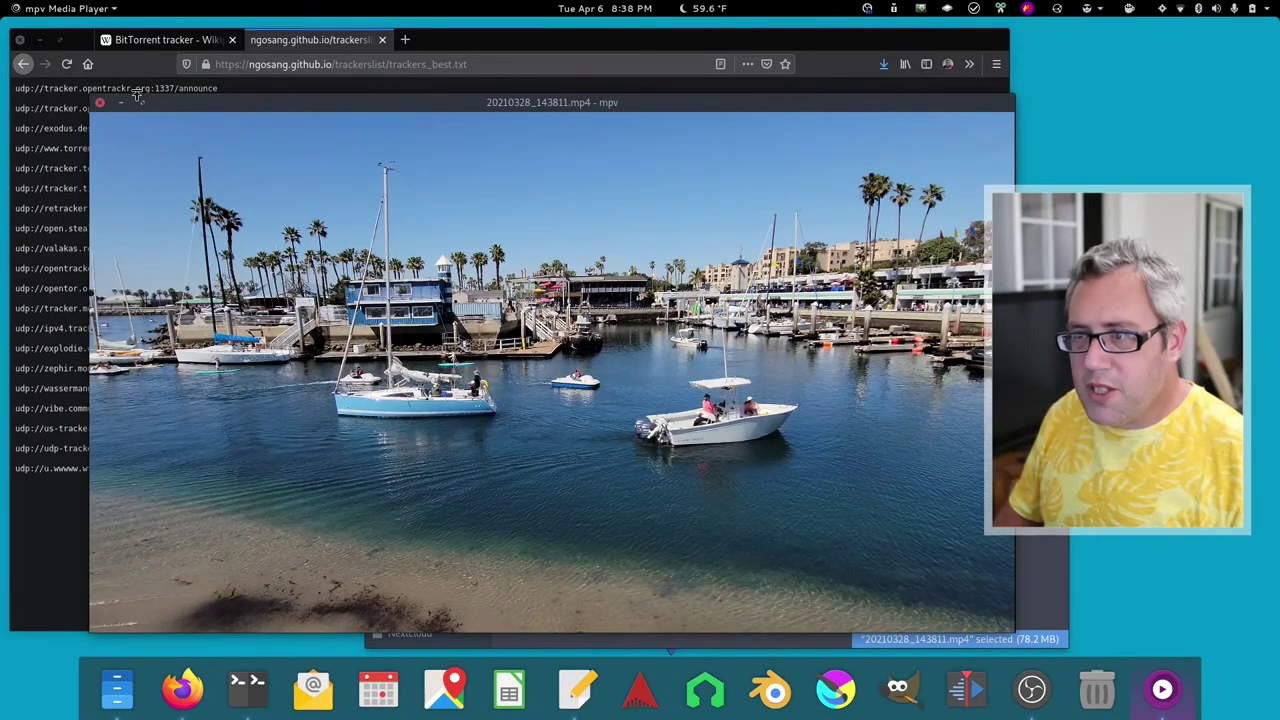
drag(268, 104, 265, 100)
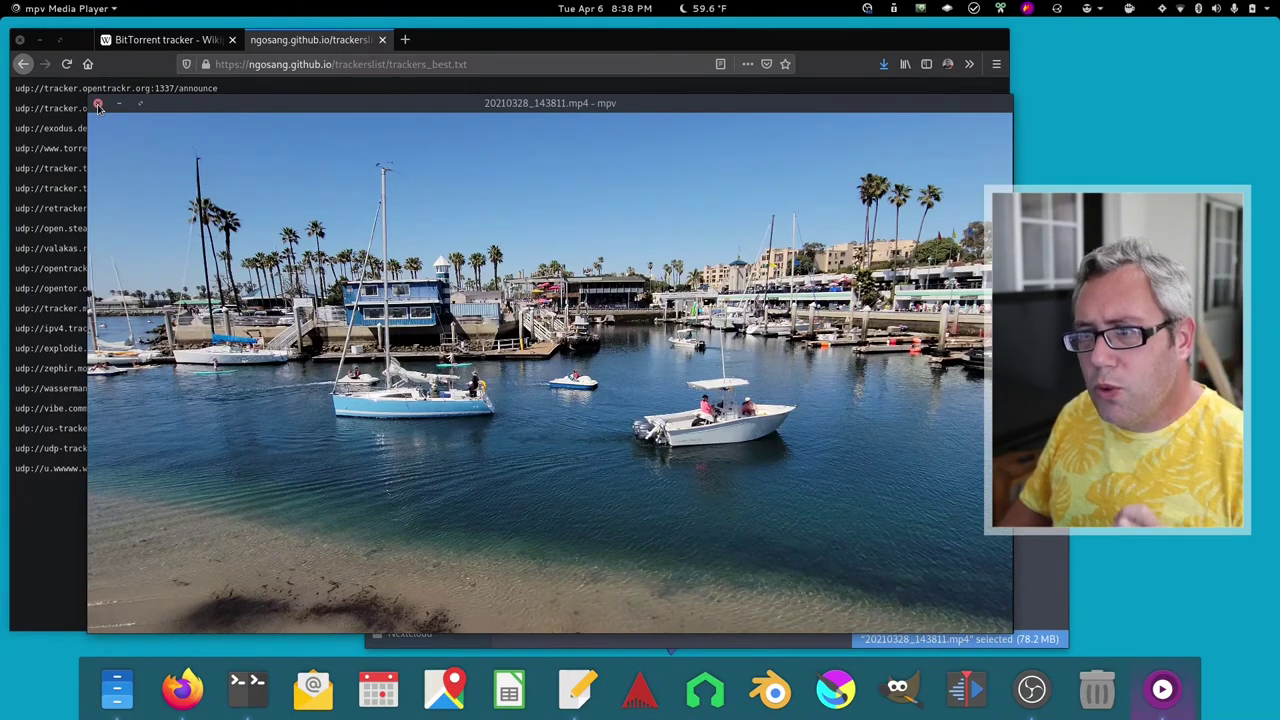
click(98, 104)
click(770, 510)
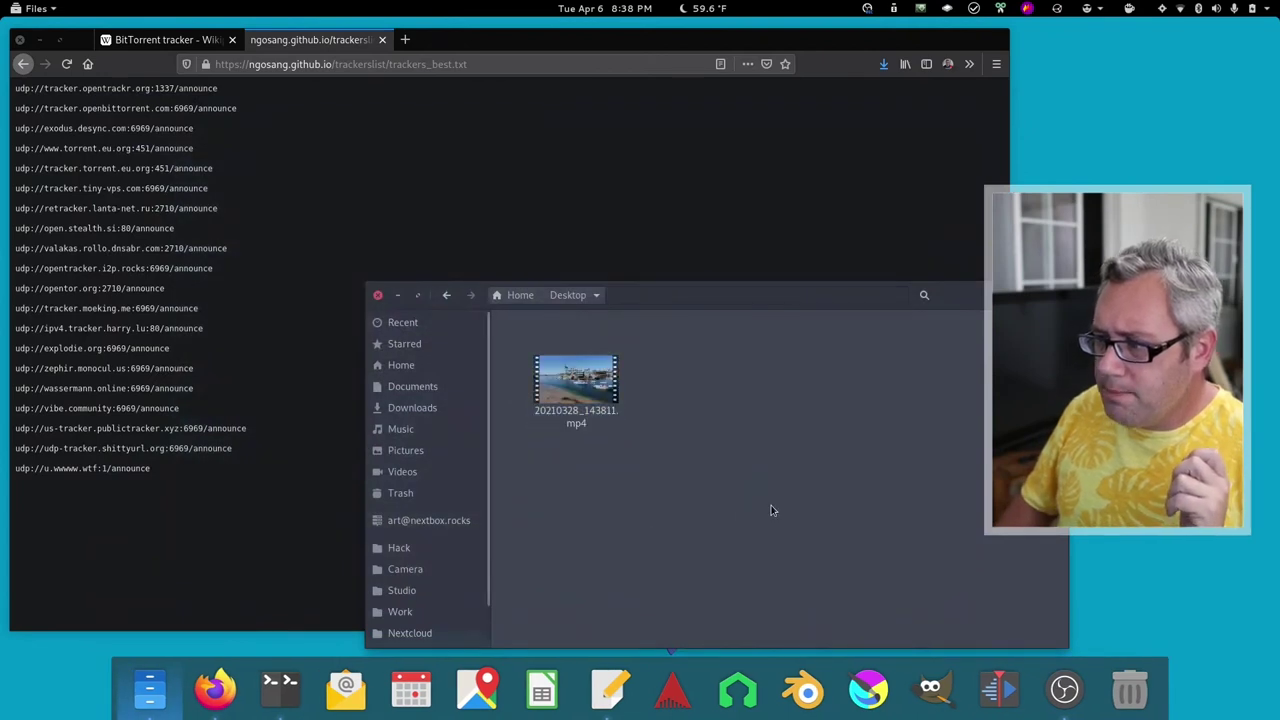
Copy the tracker address udp://tracker.opentrackr.org:1337/announce from the list in Firefox and minimise the browser.
click(14, 88)
drag(14, 88, 220, 96)
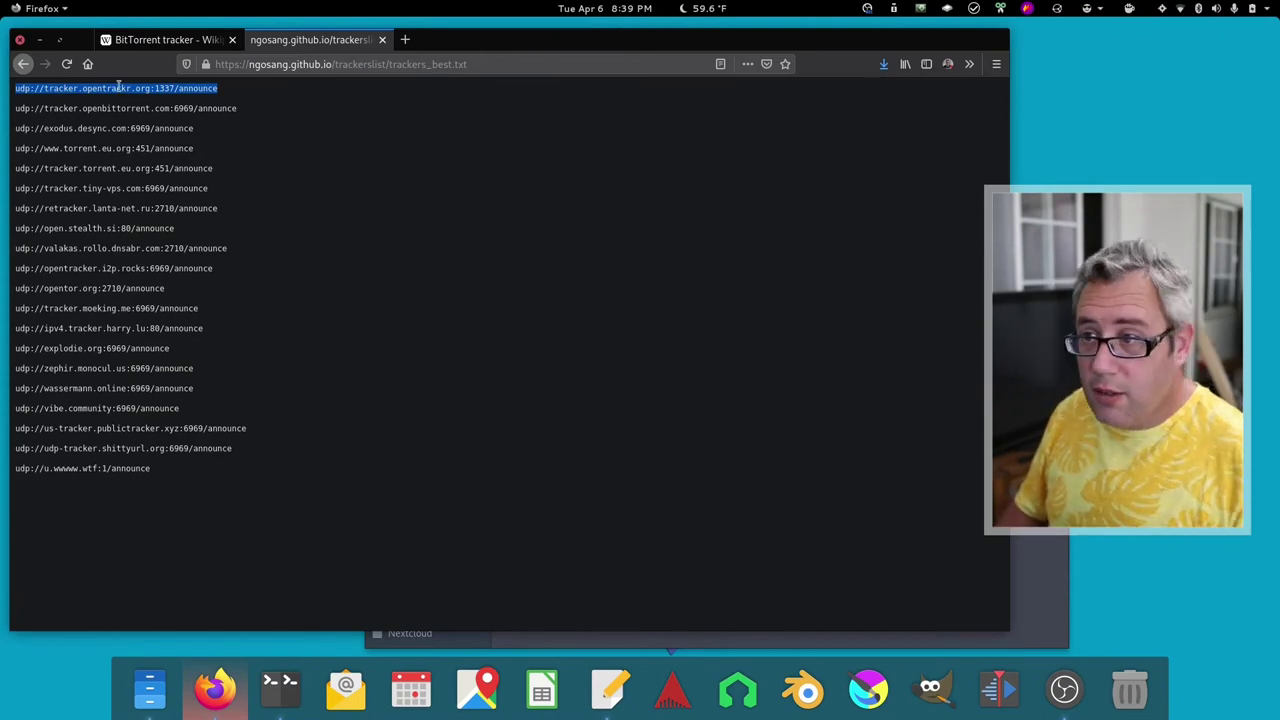
click(40, 44)
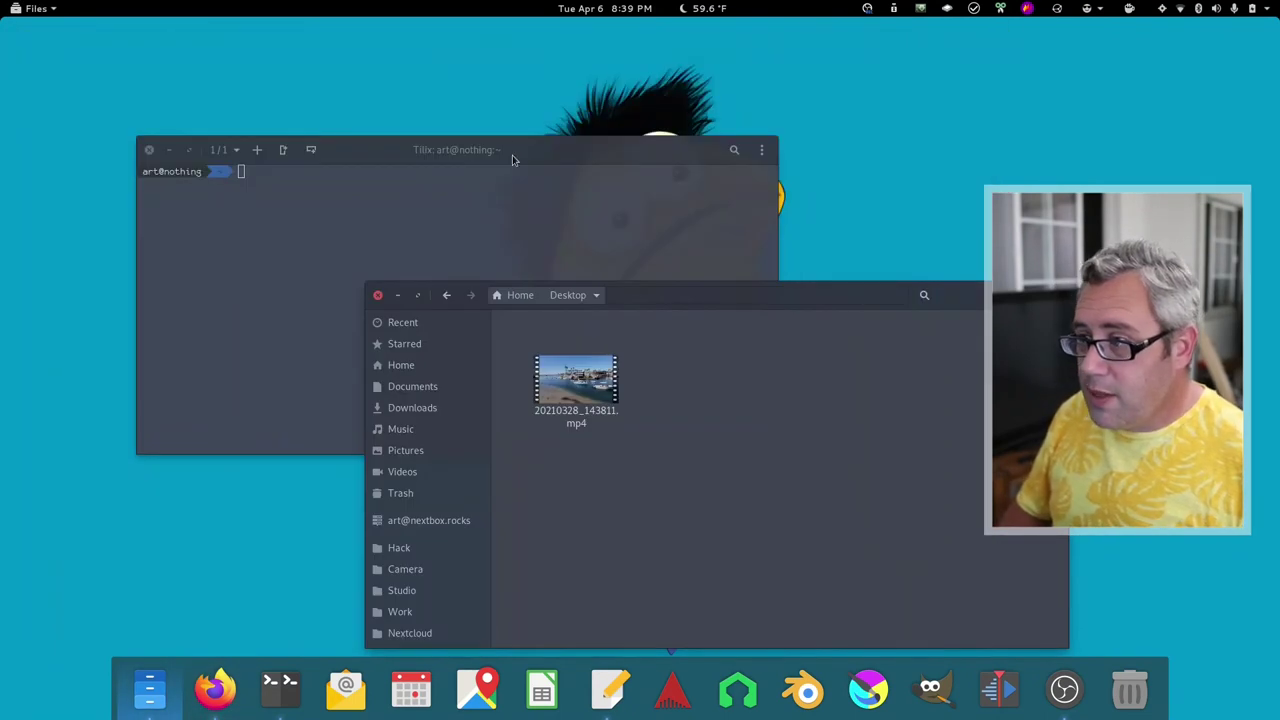
Switch to the Tilix terminal, change to the Desktop directory, clear the screen, and list its files with ls.
drag(512, 155, 533, 122)
text(cd )
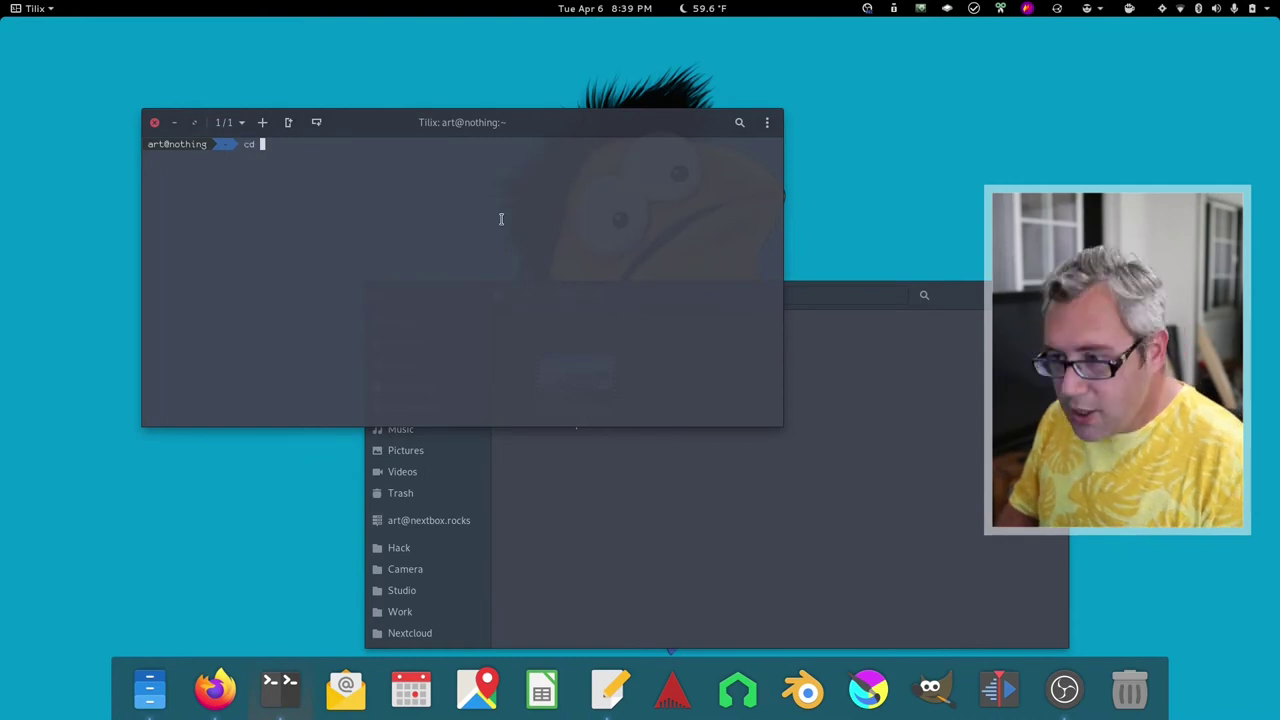
text(Des)
key(Tab)
key(Return)
key(ctrl+l)
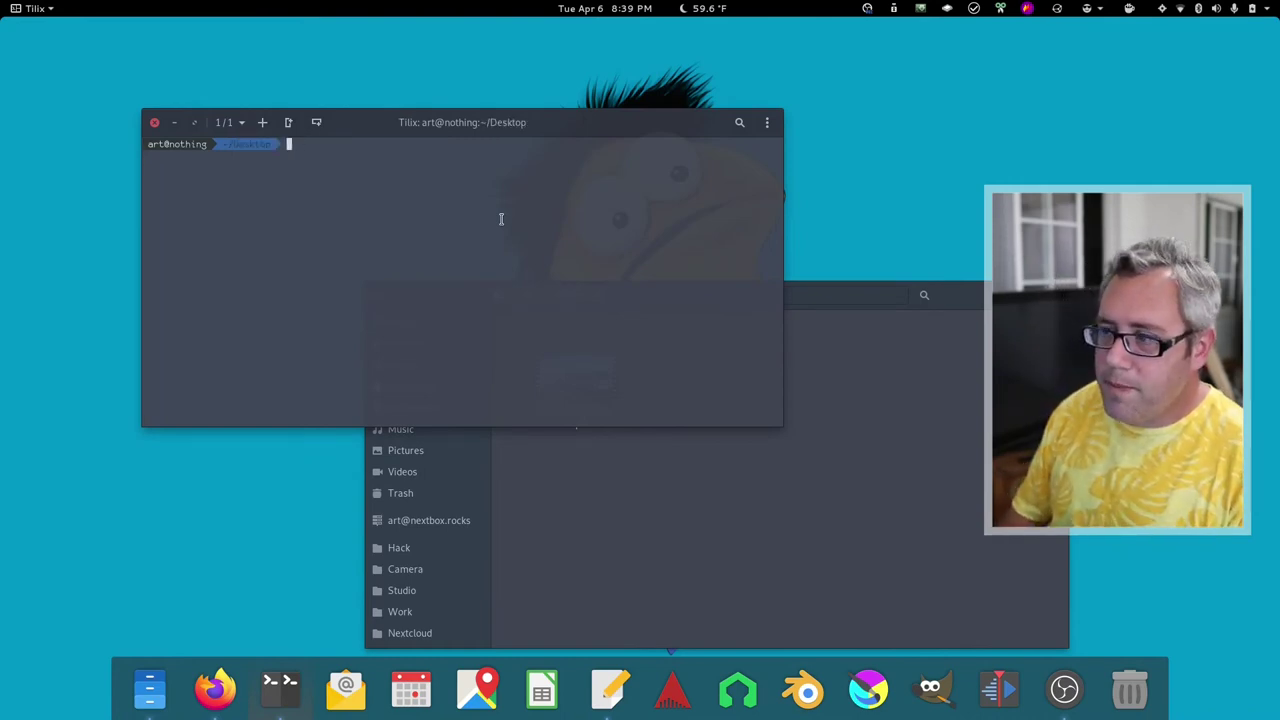
text(ls)
key(Return)
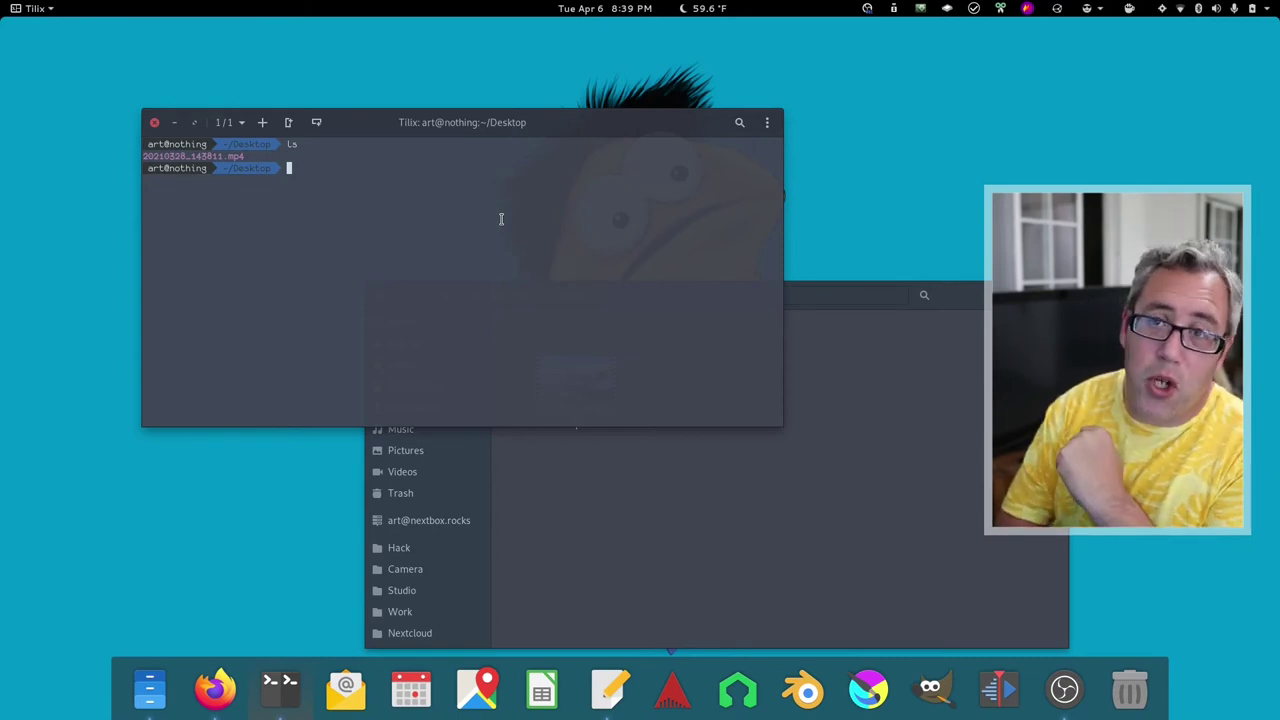
Run mktorrent --help and examine its usage line and options, including announce URLs and web seeds.
text(mk)
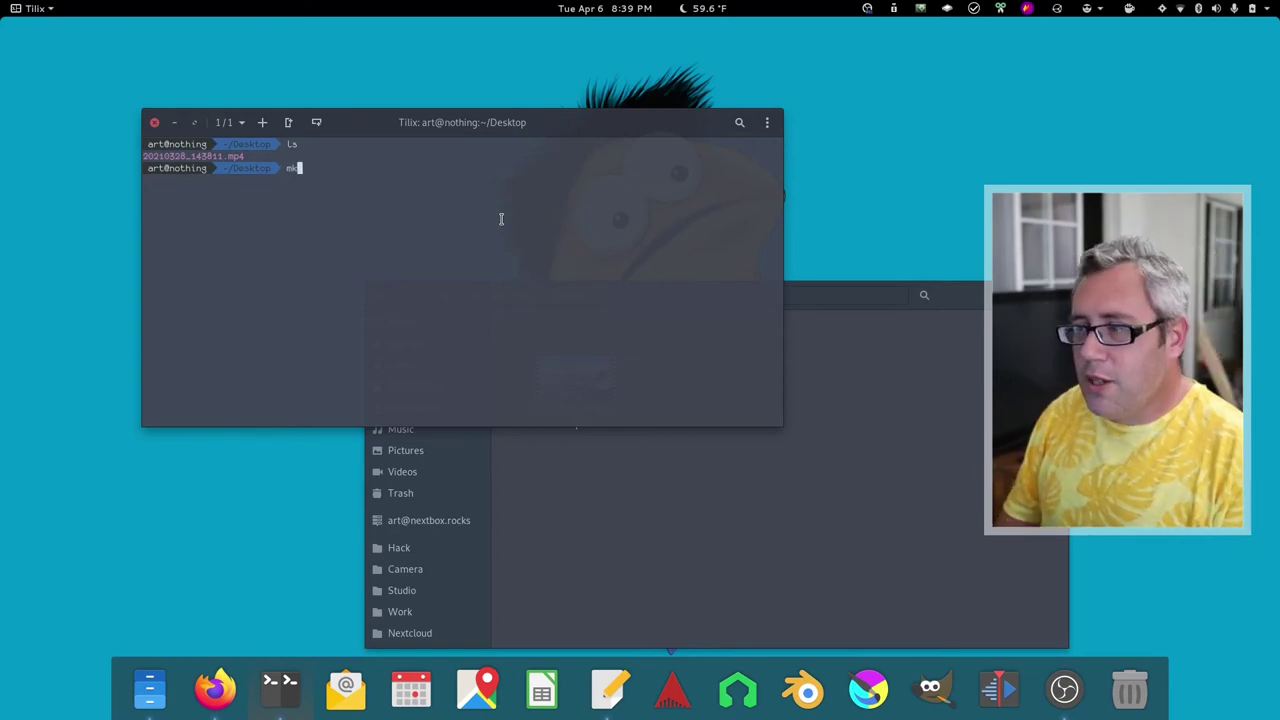
text(torrent --help)
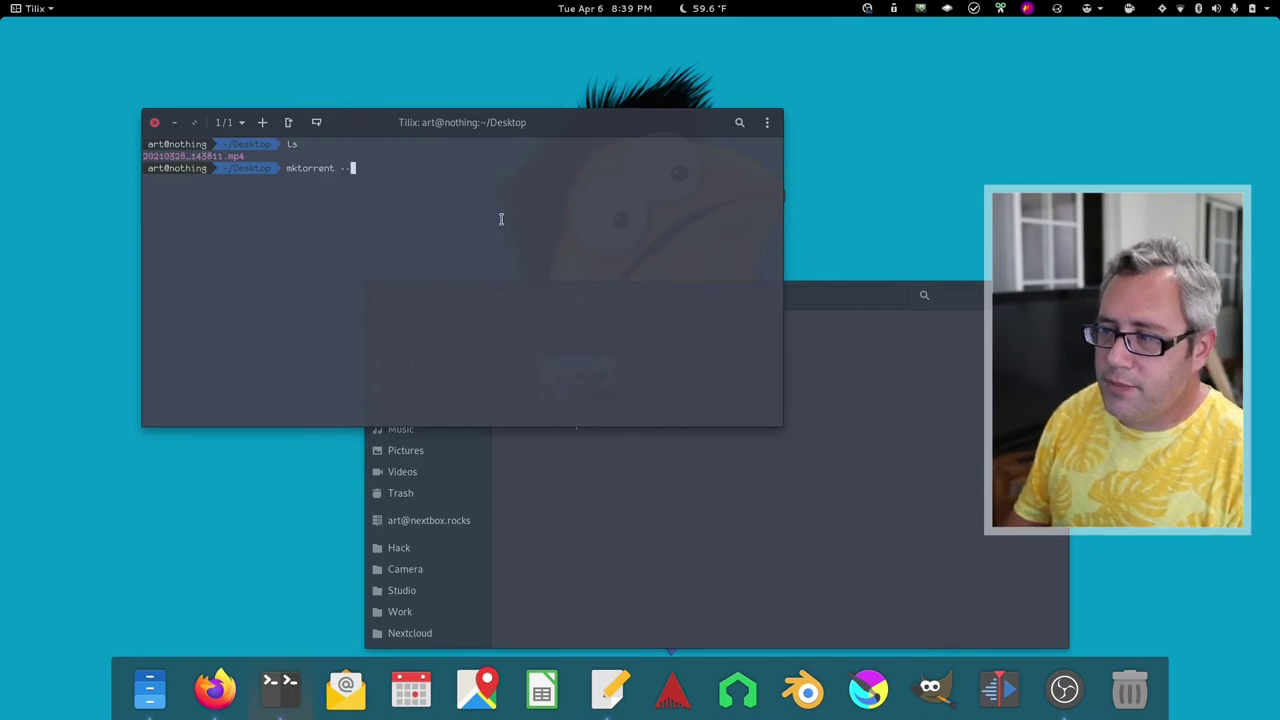
key(Return)
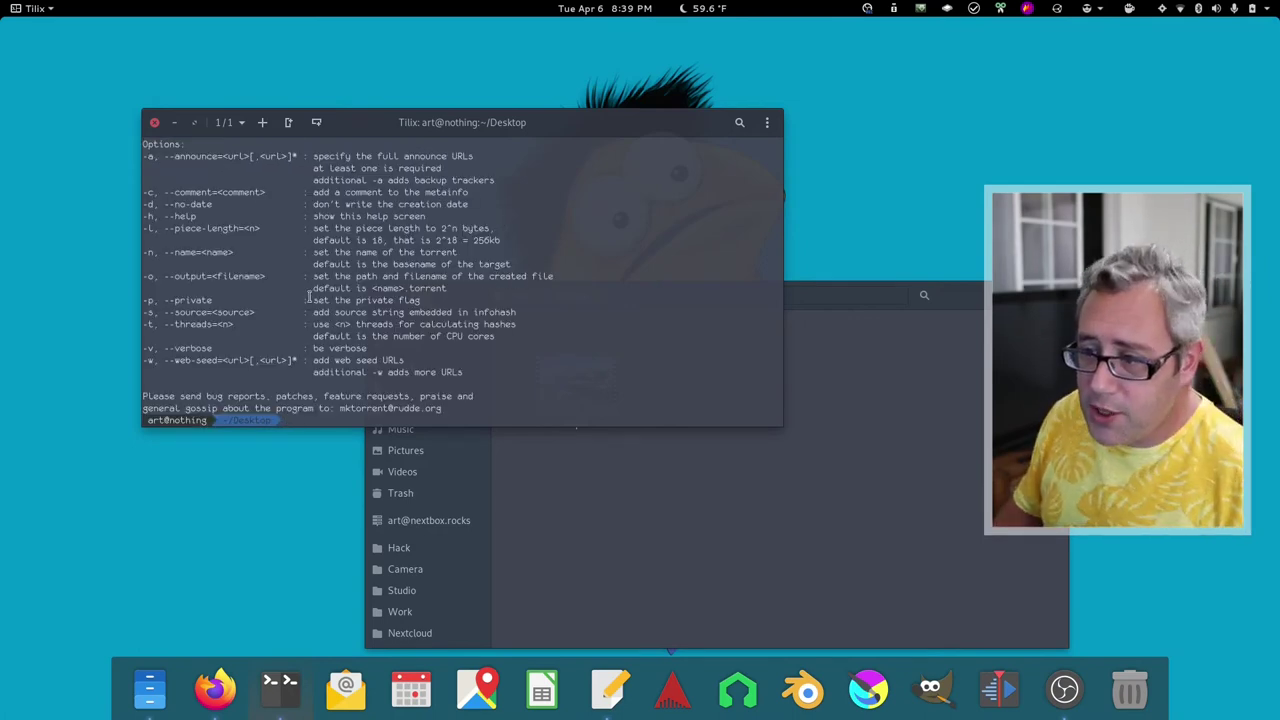
scroll(282, 275, up, 2)
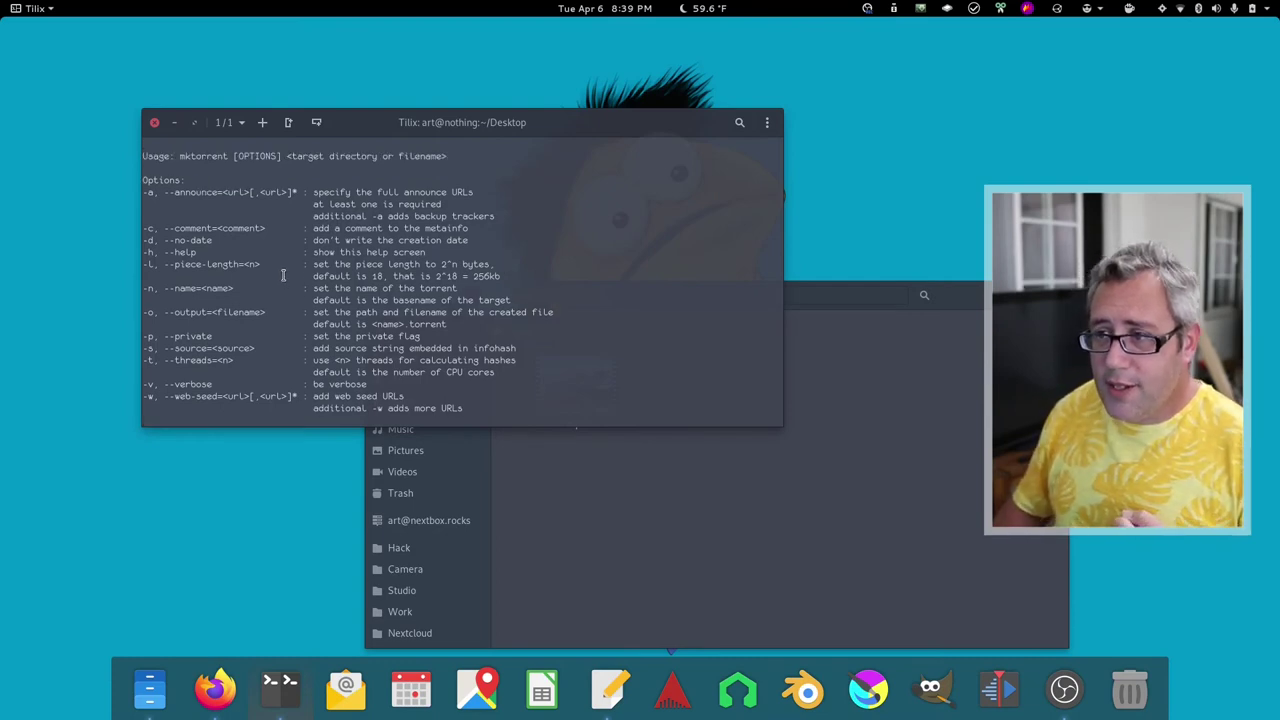
scroll(288, 275, down, 2)
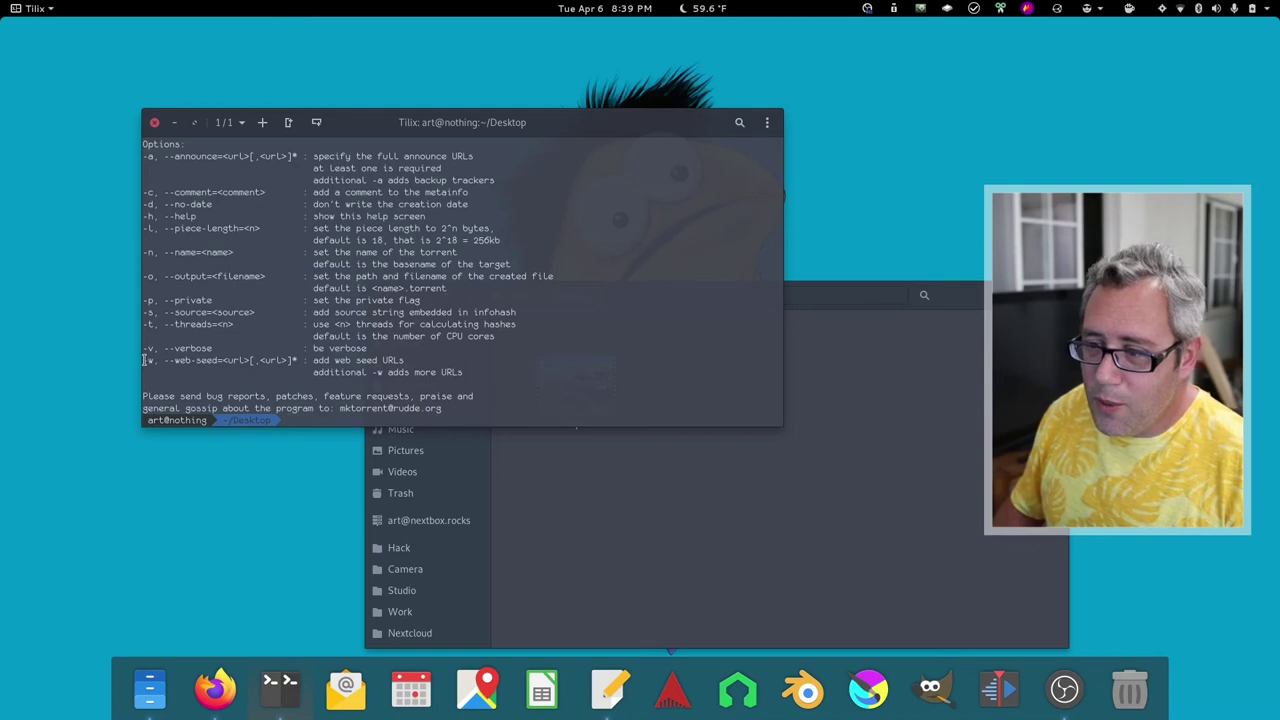
drag(144, 360, 291, 375)
click(291, 375)
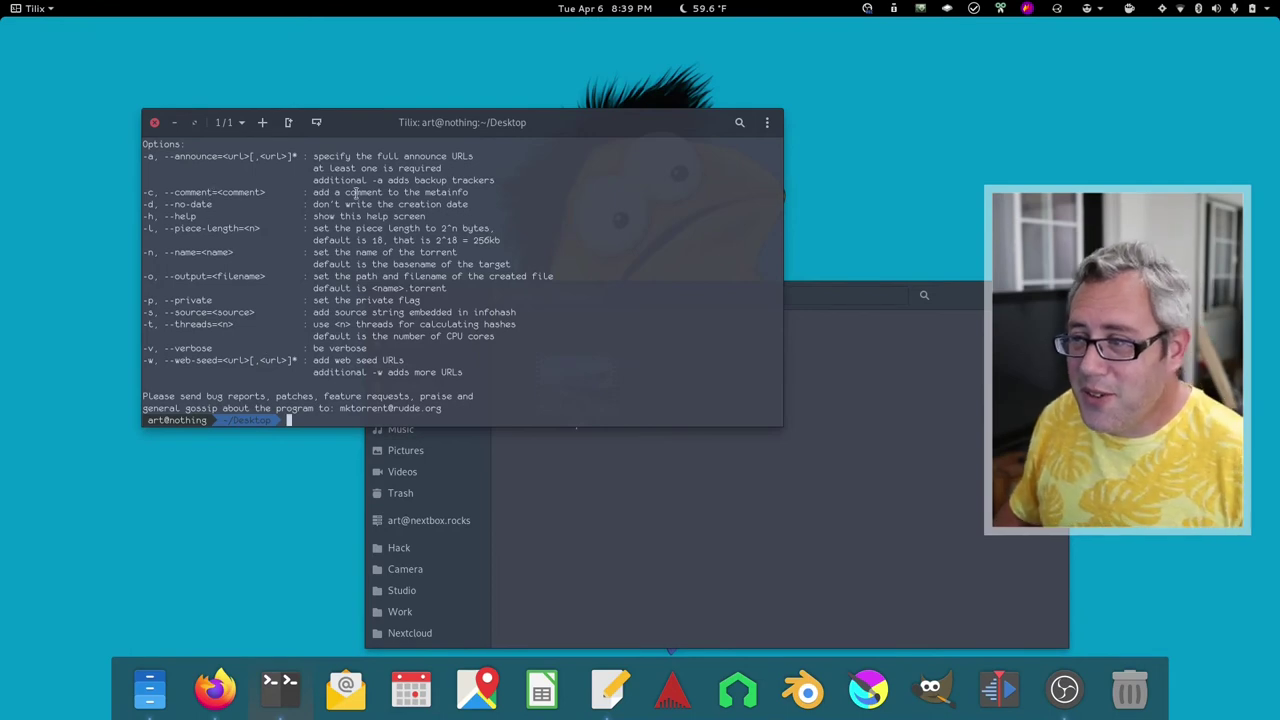
scroll(286, 196, up, 2)
scroll(286, 196, up, 1)
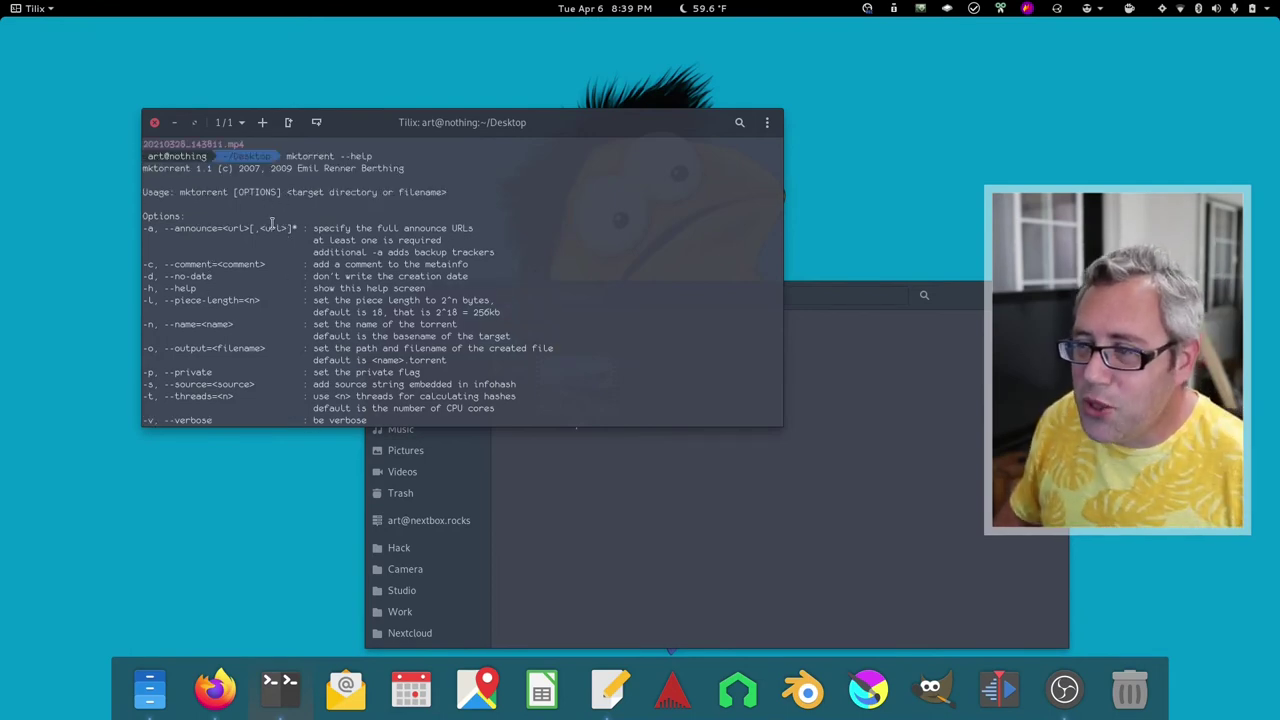
double_click(189, 196)
click(257, 196)
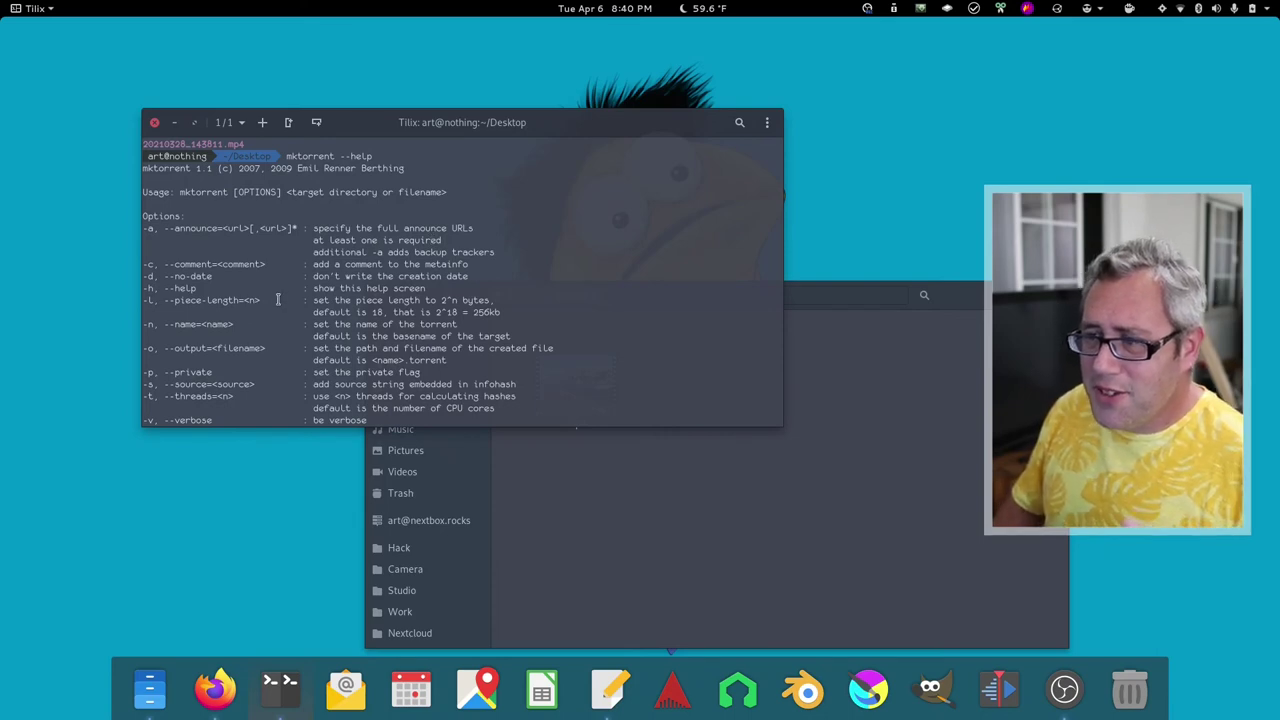
Start an mktorrent command with the announce option -a "udp://tracker.opentrackr.org:1337/announce".
scroll(303, 302, down, 2)
text(mkt)
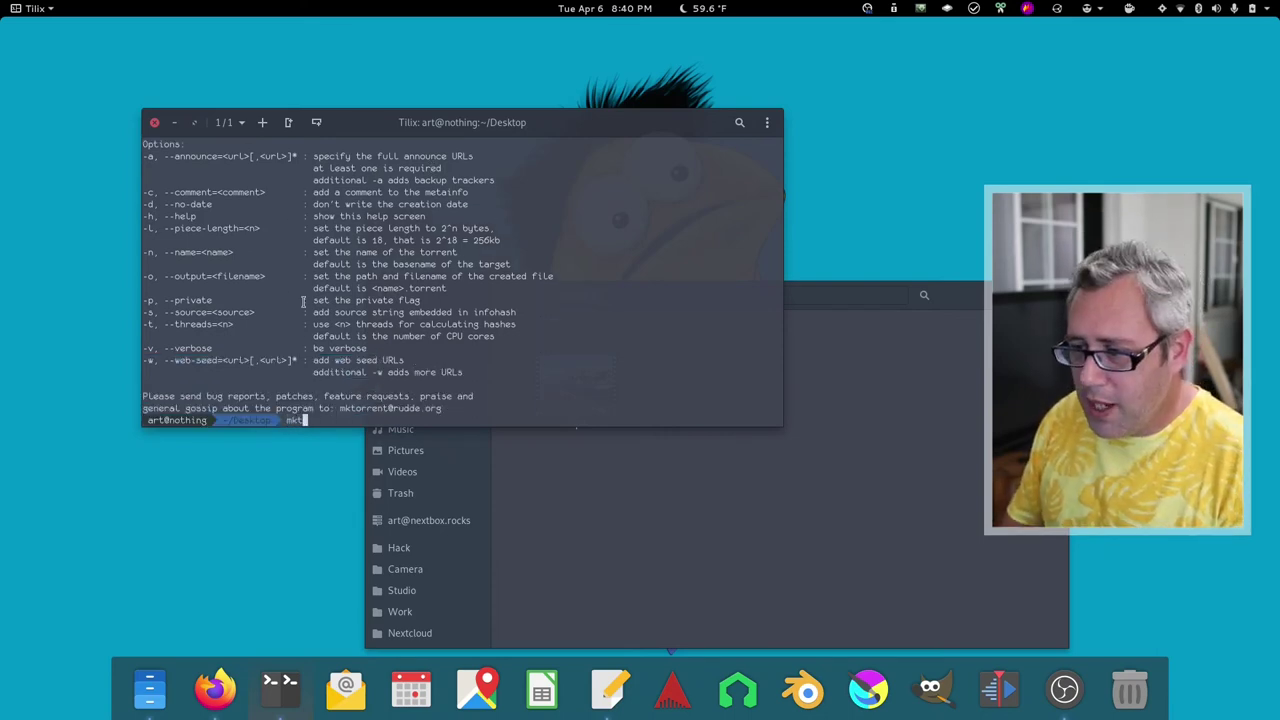
key(Tab)
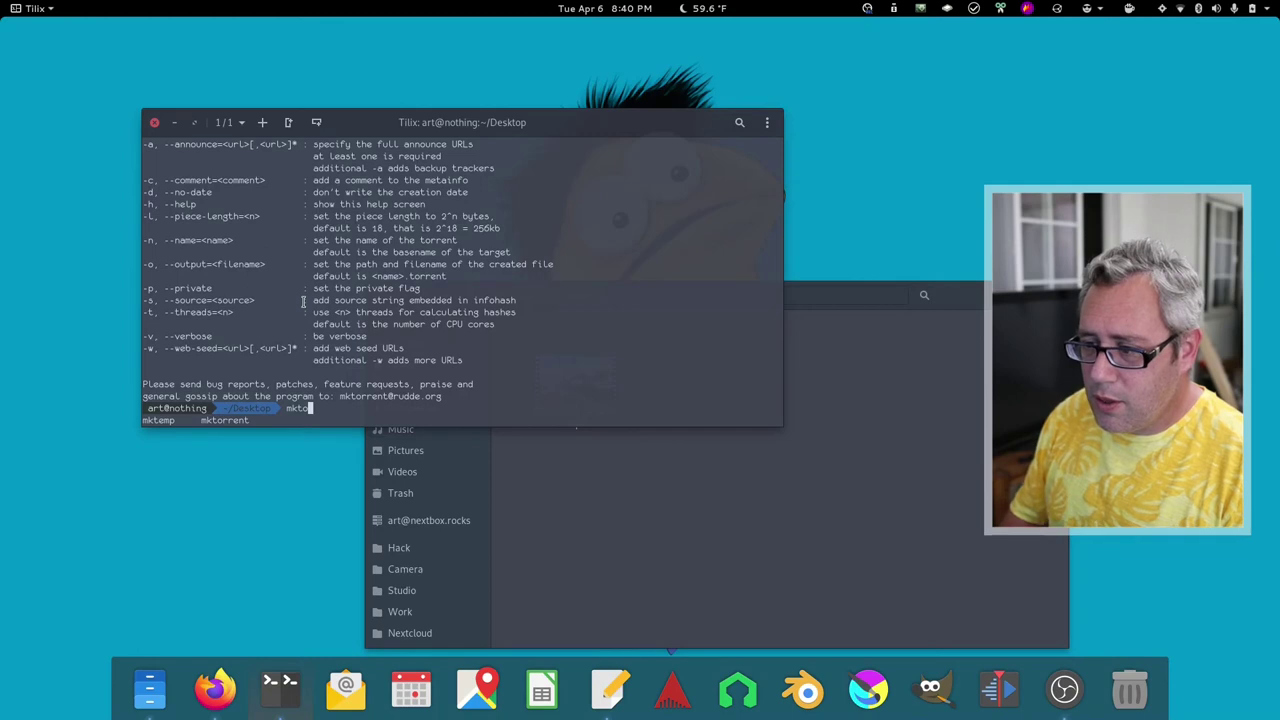
text(o)
key(Tab)
scroll(380, 248, up, 5)
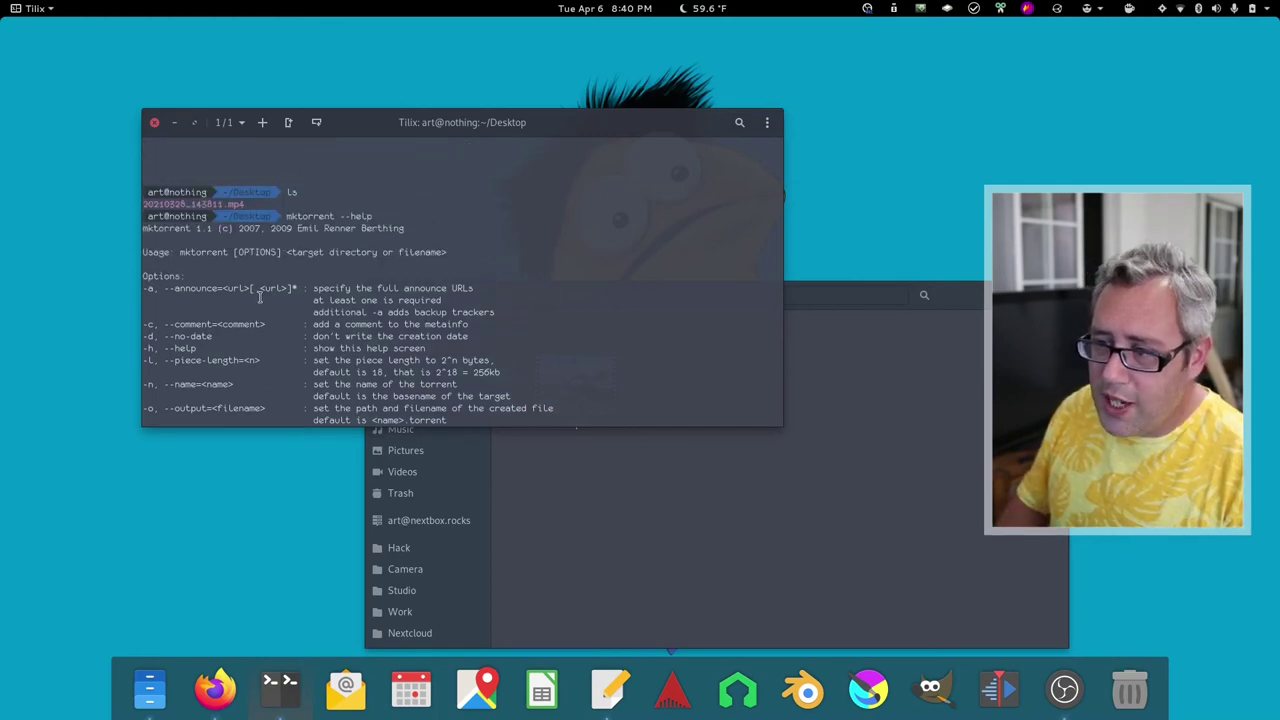
scroll(262, 297, down, 4)
text(-a ')
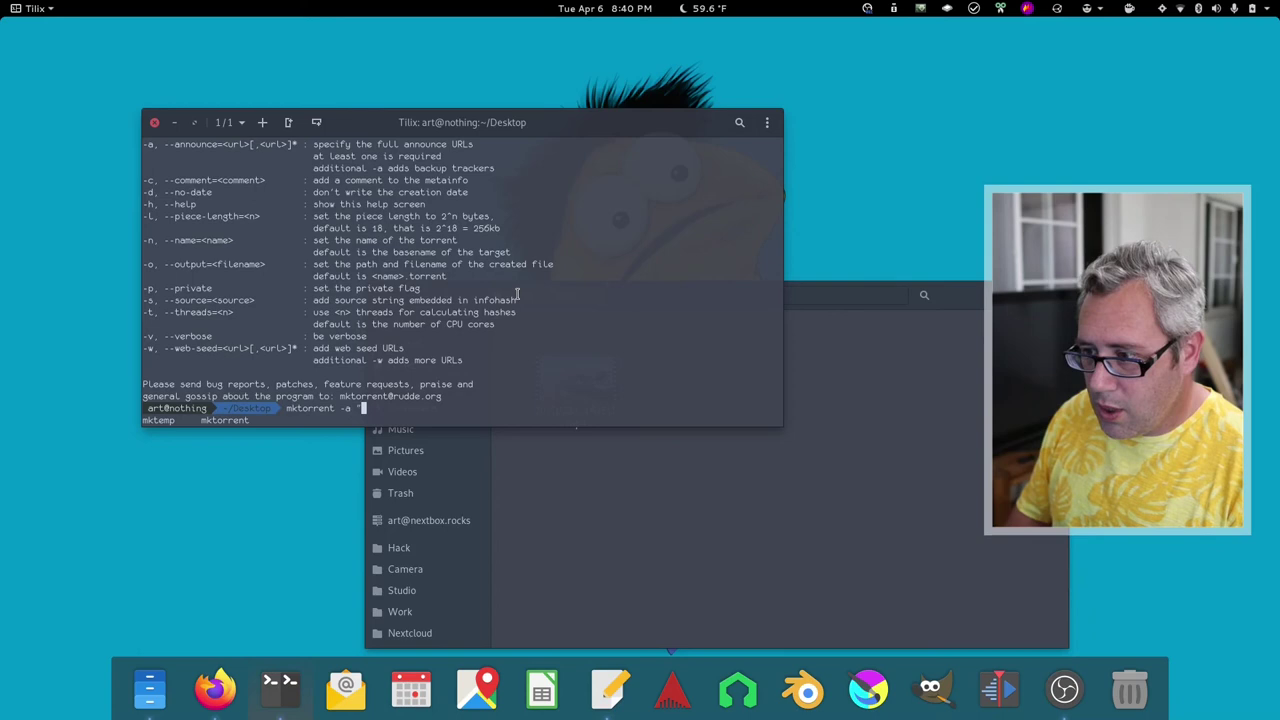
text(udp://tracker.opentrackr.org:1337/announce)
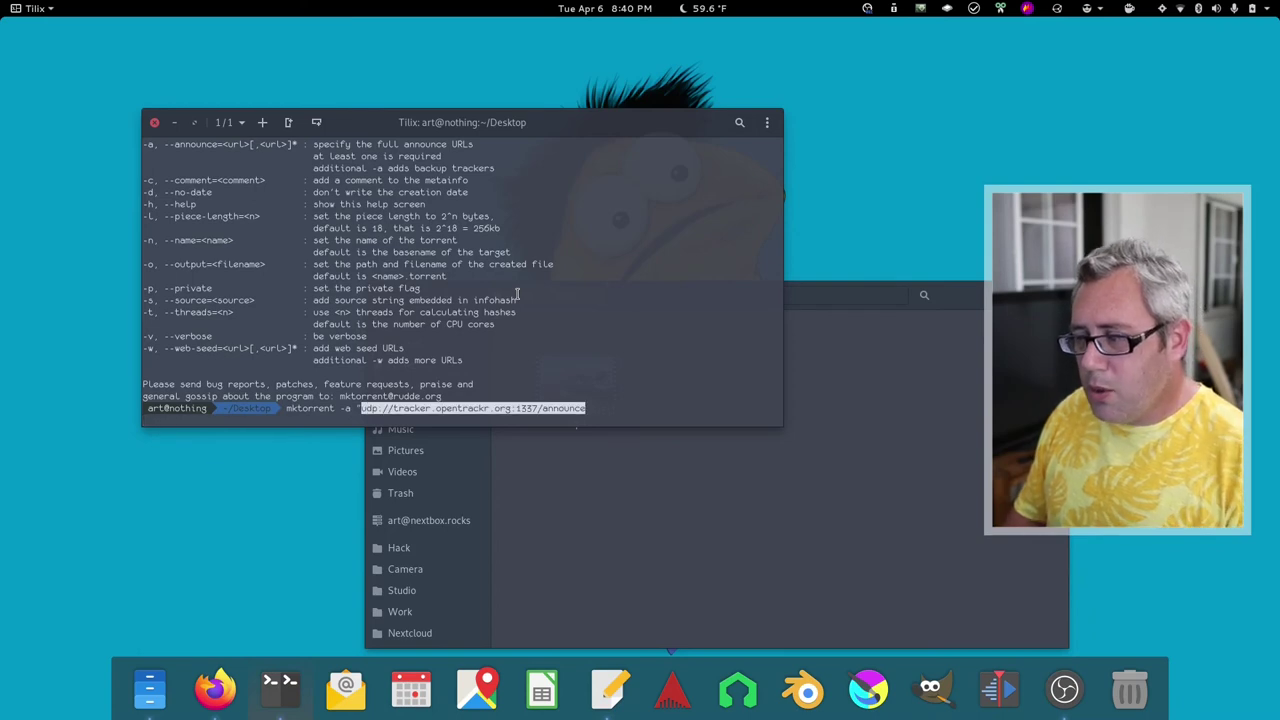
text(')
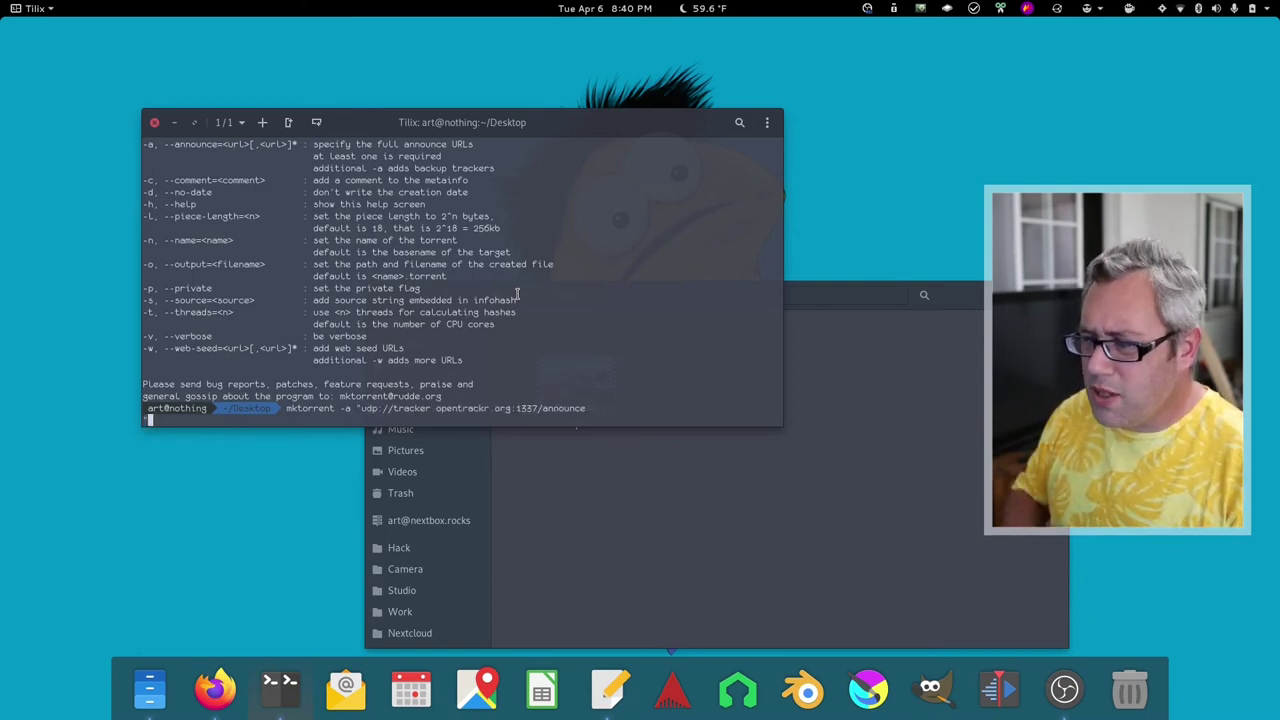
key(BackSpace)
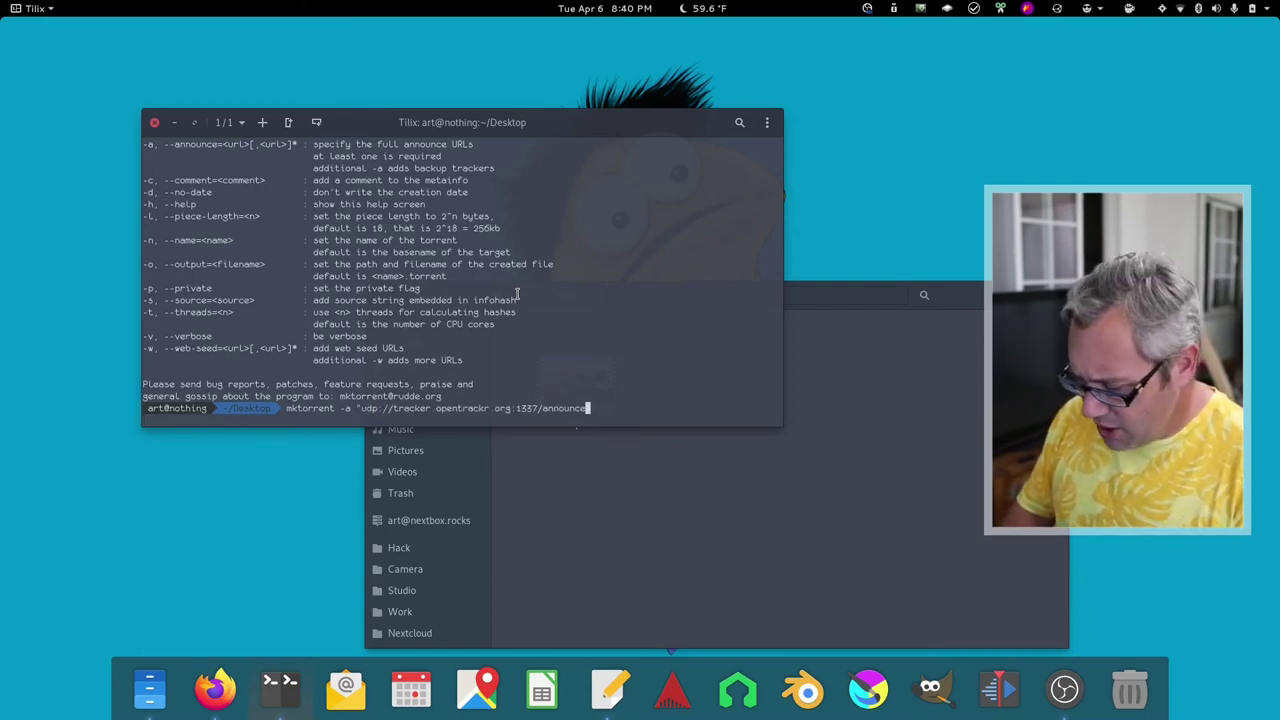
text(')
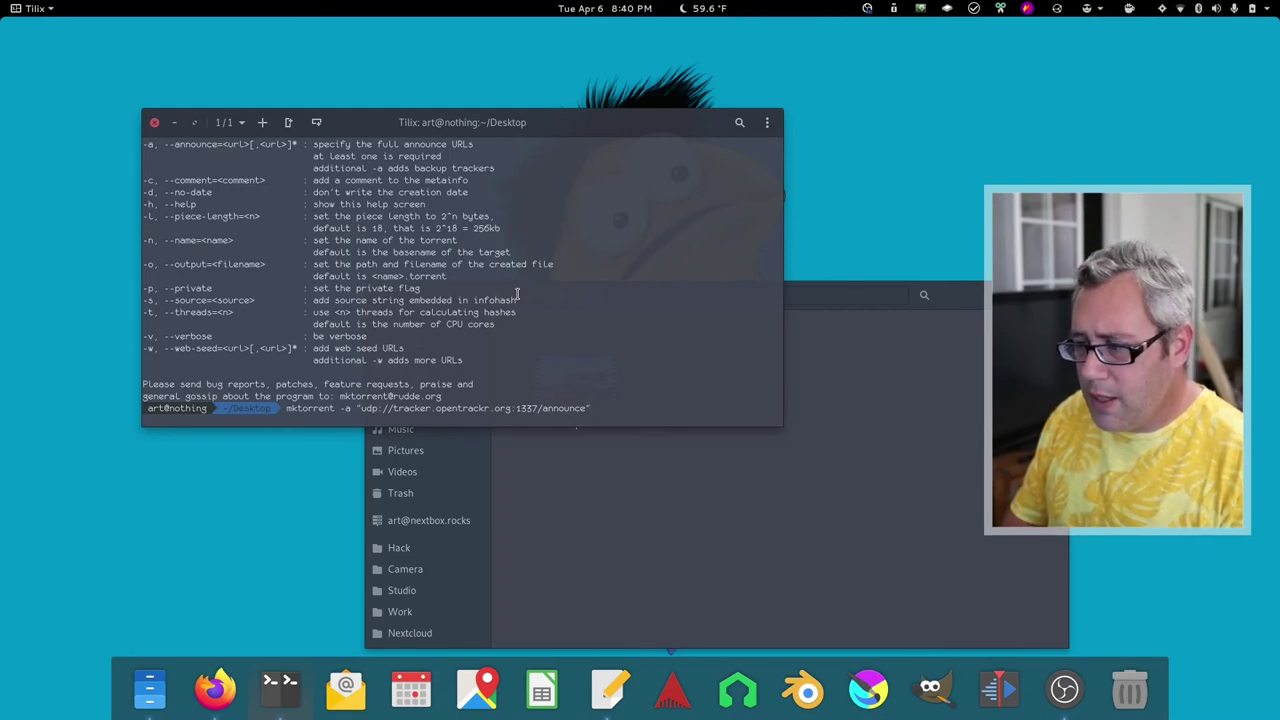
Complete the mktorrent command with 20210328_143811.mp4 as target and -o 20210328_143811.mp4.torrent as output, and run it.
text( 2)
key(Tab)
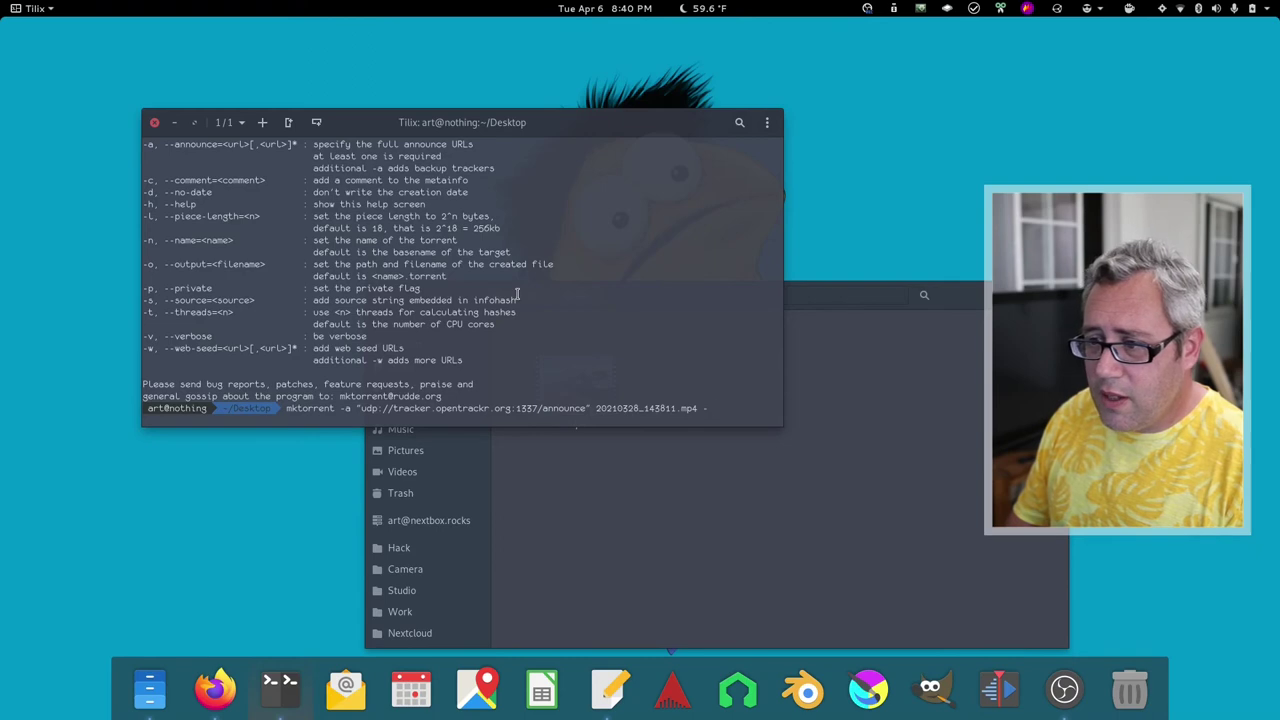
text(-o)
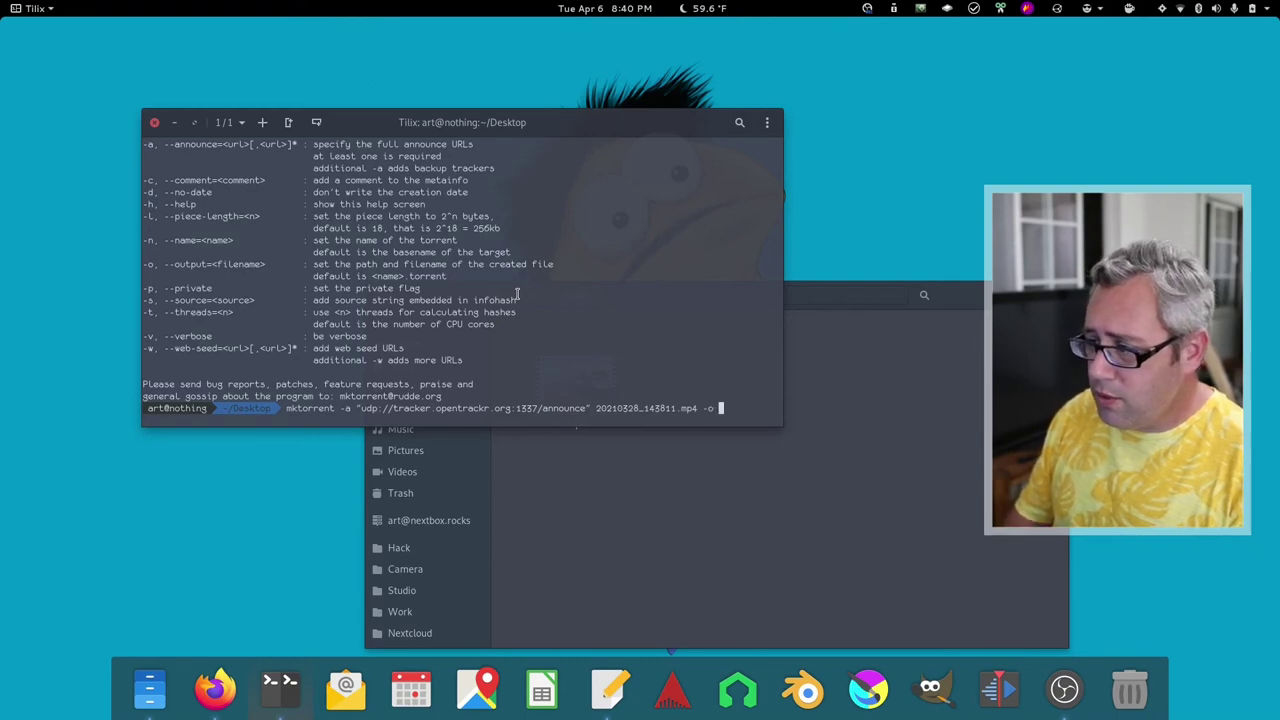
text( 2)
key(Tab)
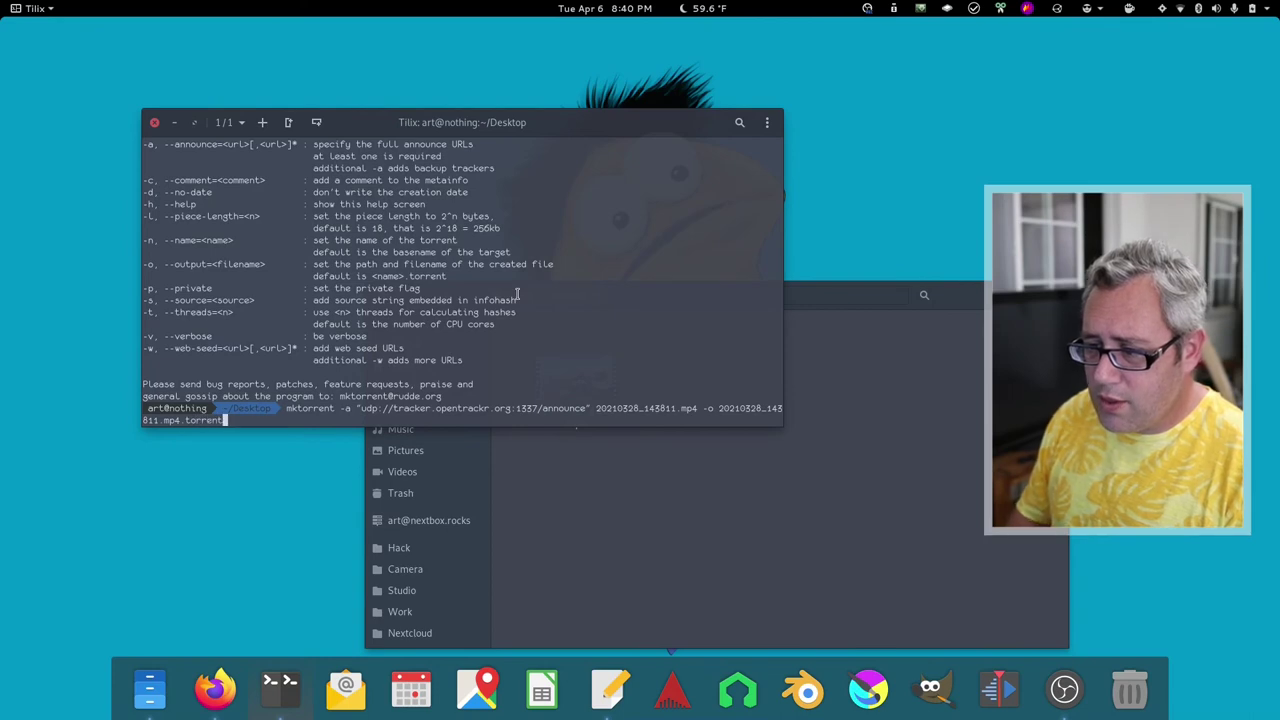
key(Return)
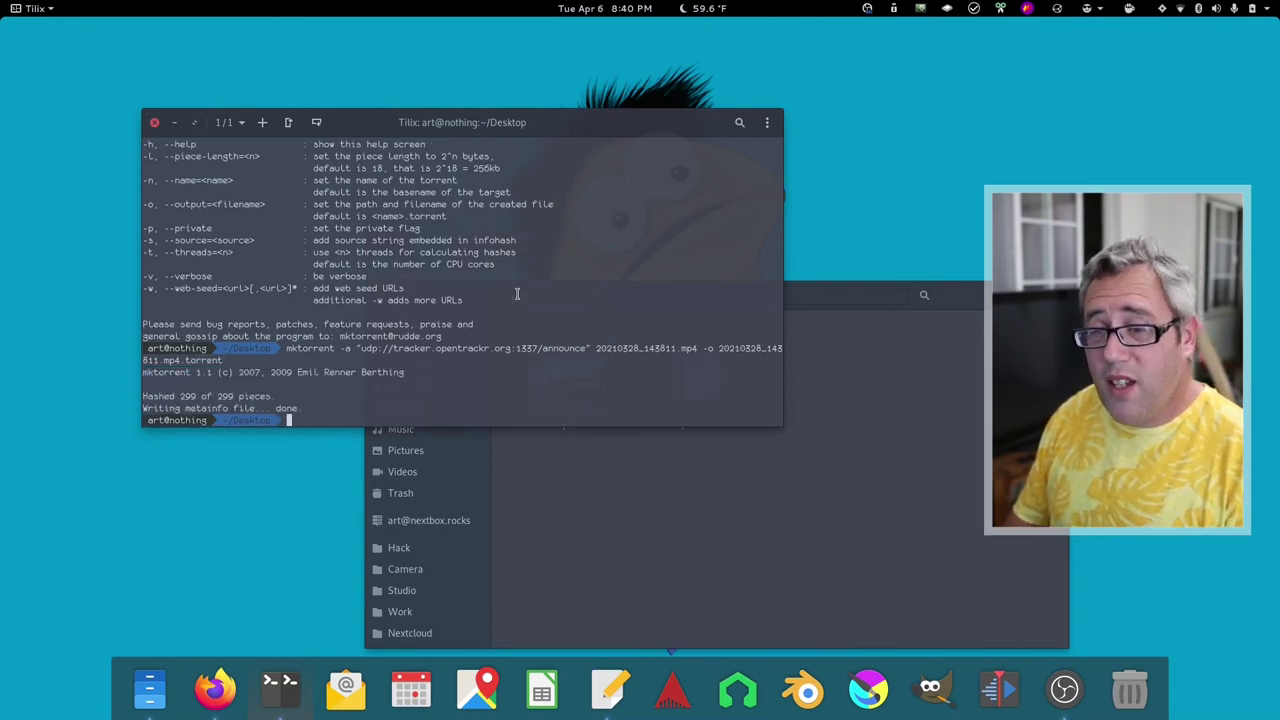
Clear the terminal, list the Desktop files with ls, and recall the mktorrent command for review.
key(ctrl+l)
text(ls)
key(Return)
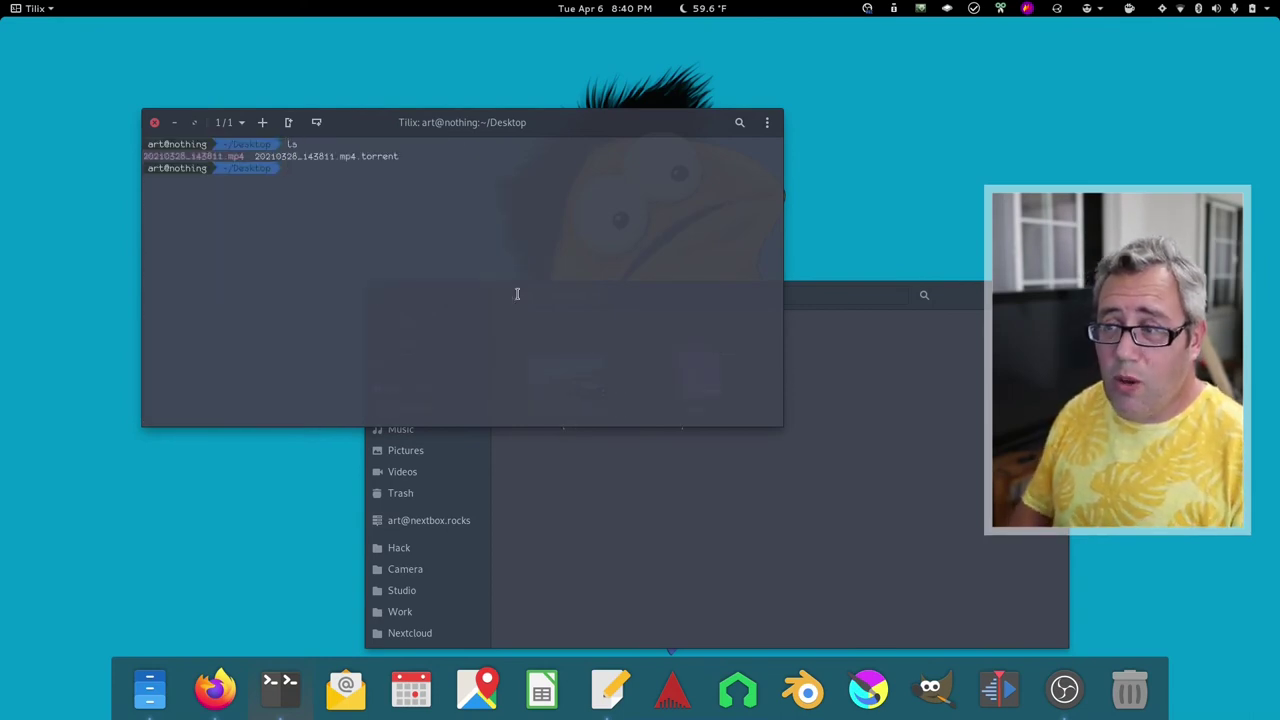
key(Up)
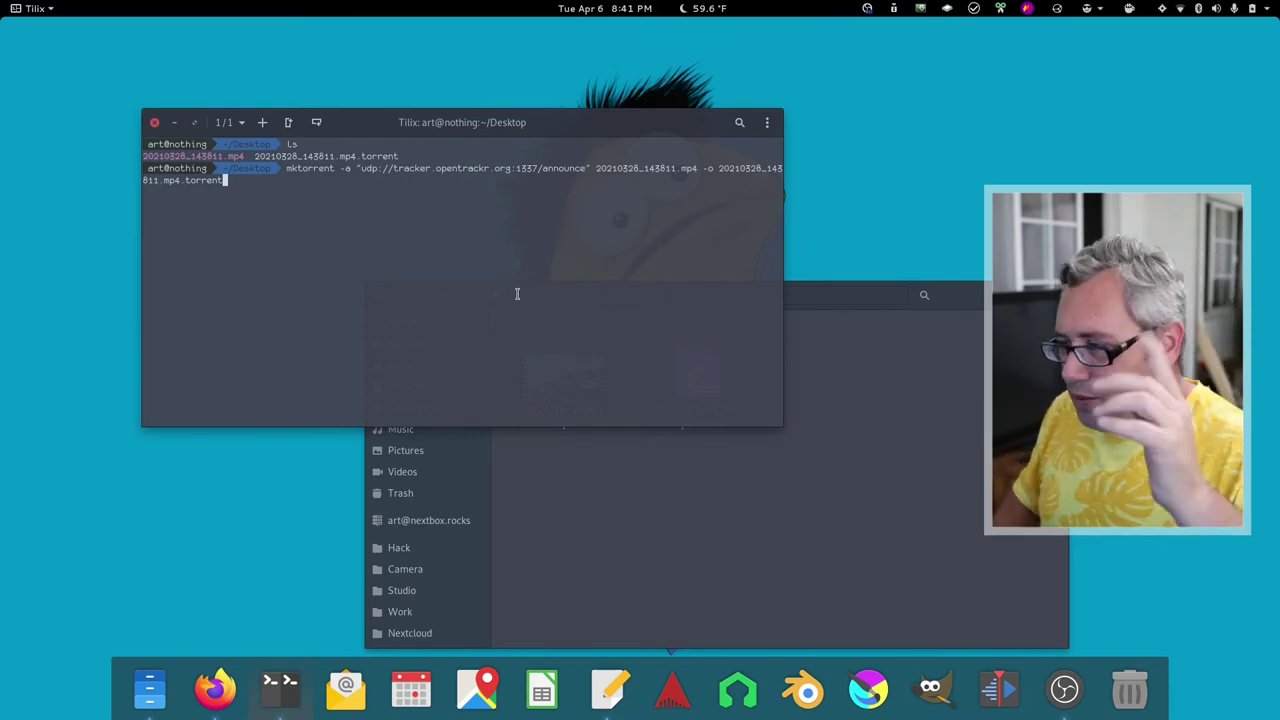
Switch to the Files window, point out the torrent file and source video, and move the window to free up desktop space.
key(alt+Tab)
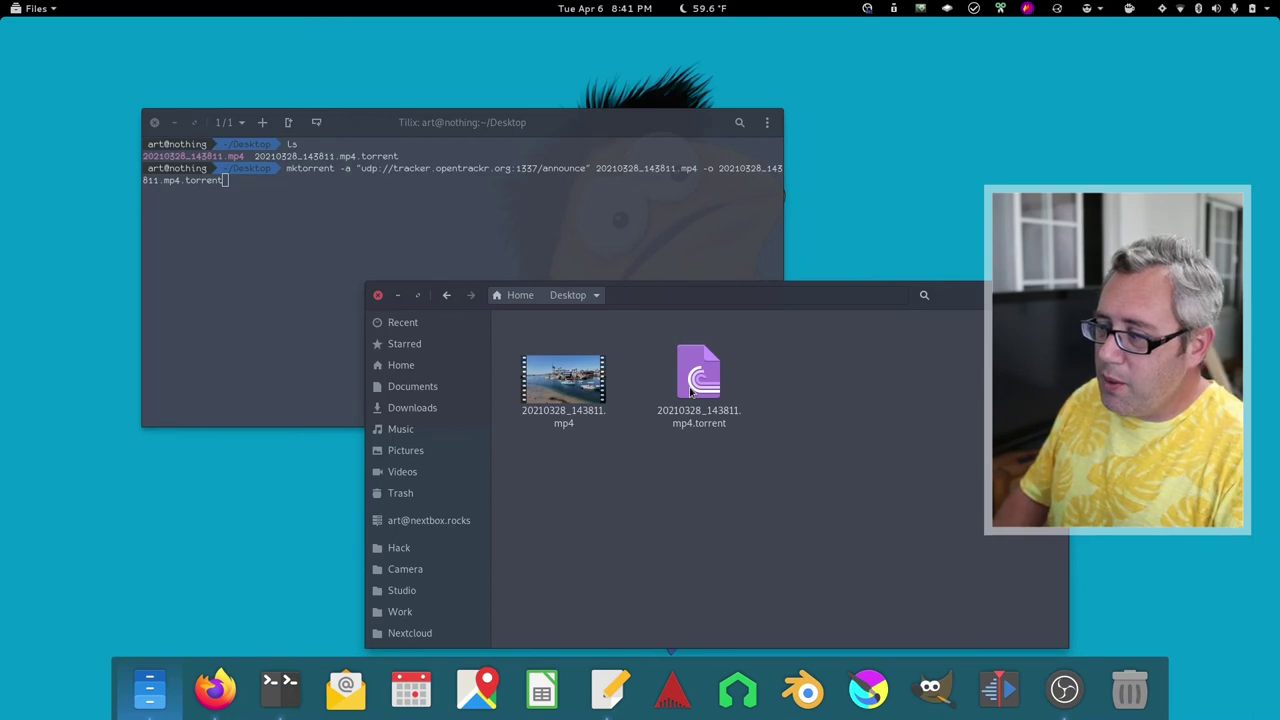
click(690, 393)
click(563, 380)
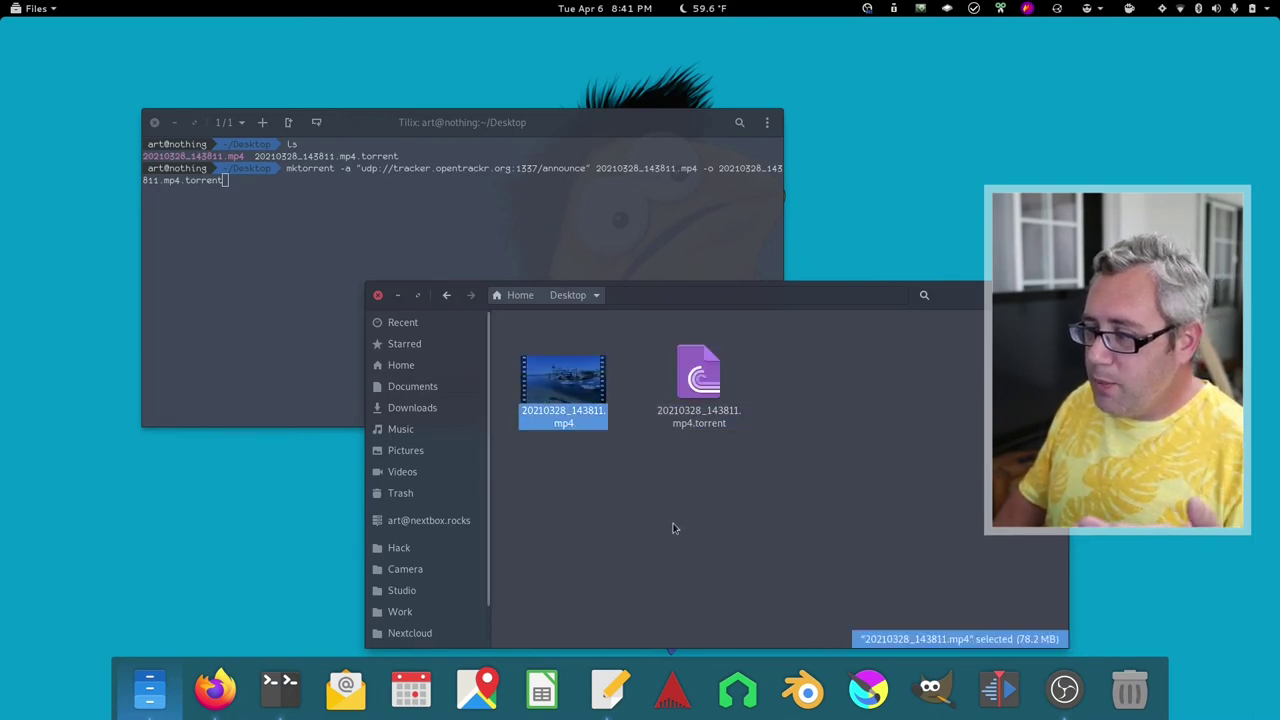
click(698, 452)
drag(766, 300, 510, 287)
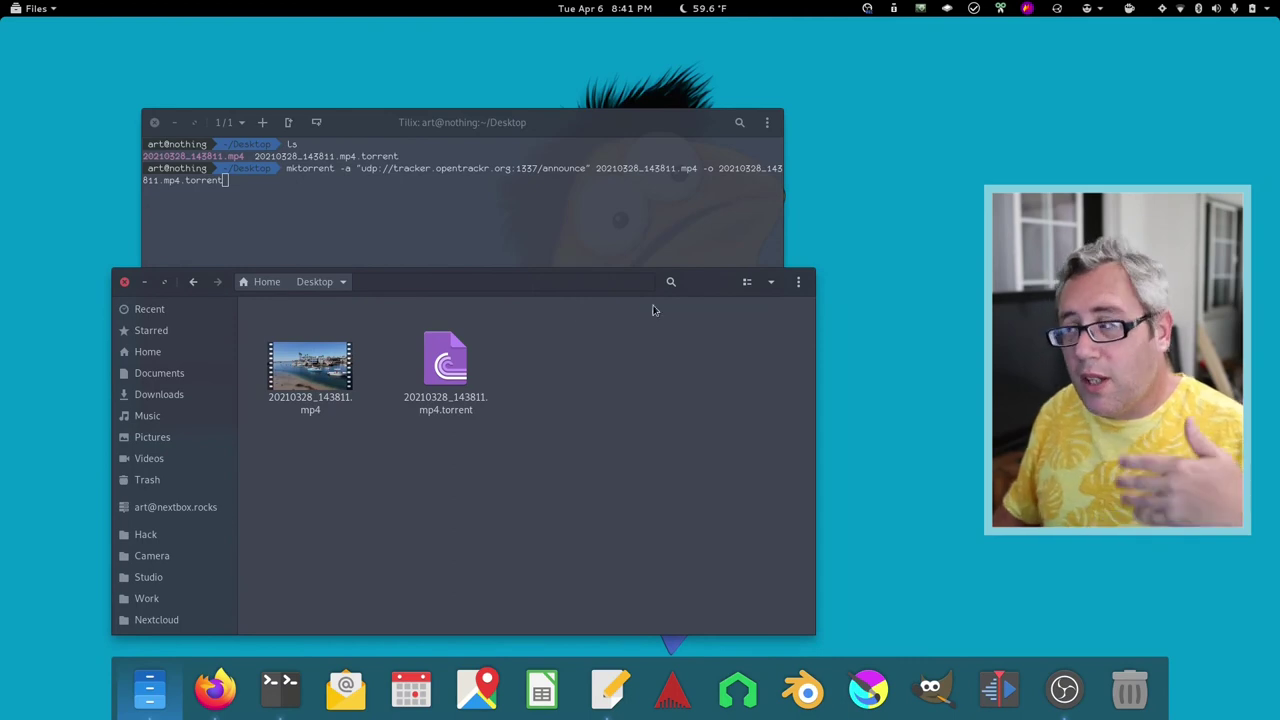
Open Transmission, place its window beside Files, and add 20210328_143811.mp4.torrent from the Desktop folder.
click(893, 9)
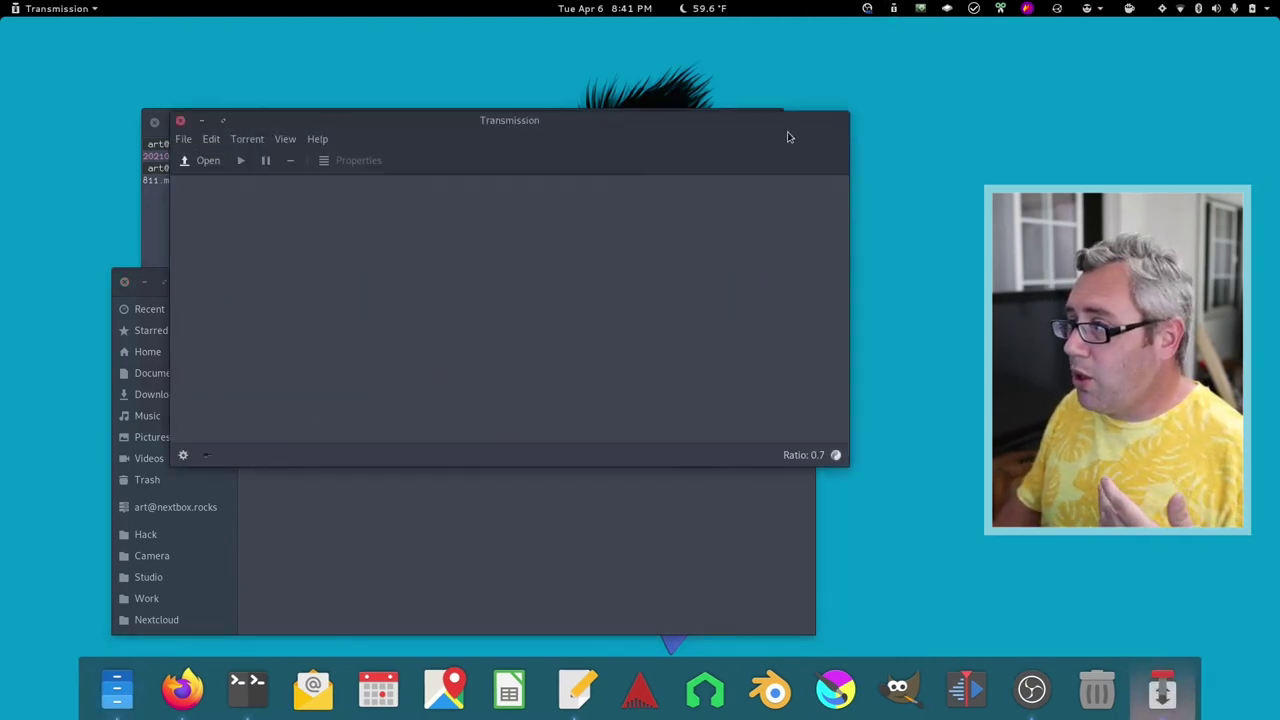
drag(729, 128, 1122, 90)
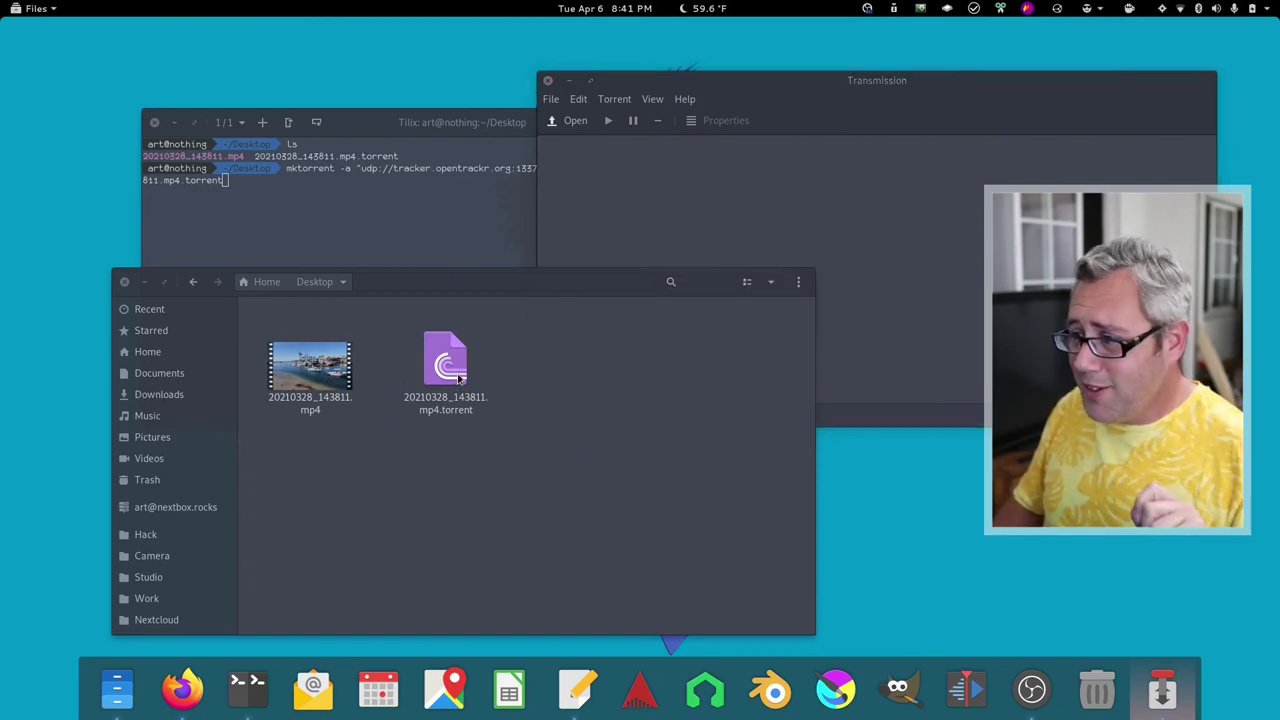
drag(445, 365, 700, 198)
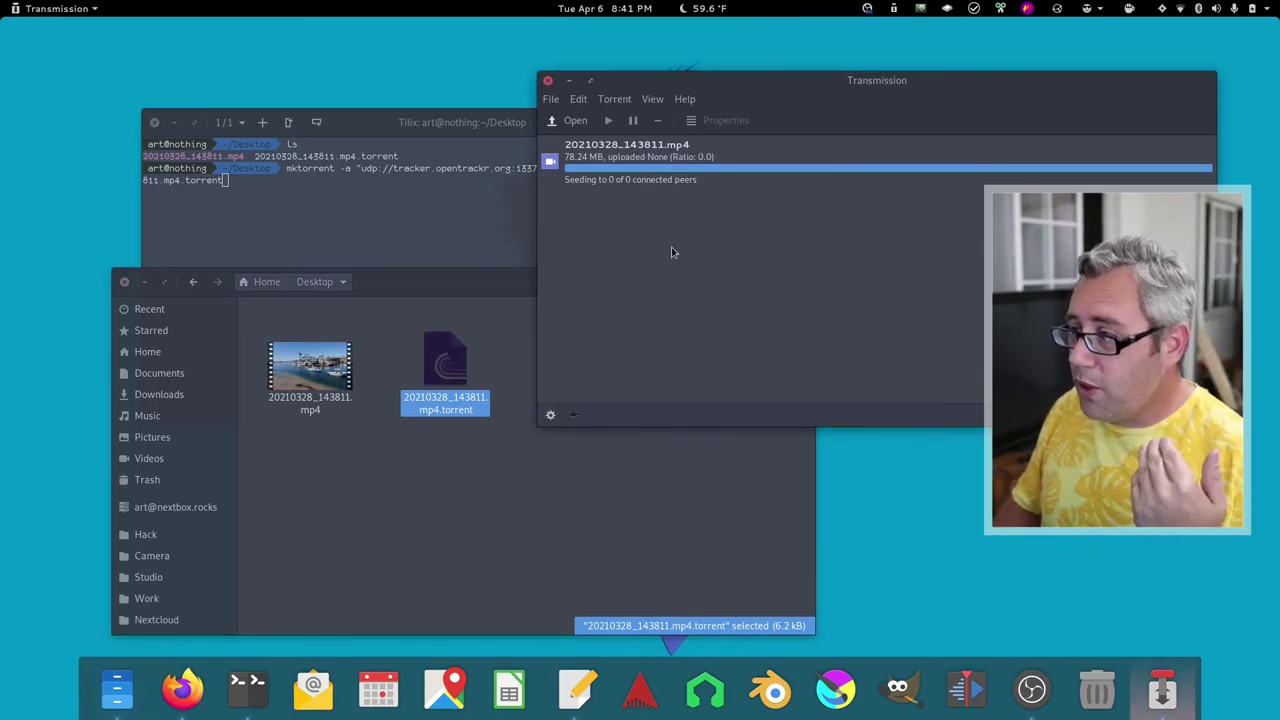
Open the properties of the 20210328_143811.mp4 torrent and examine its hash, peers and trackers.
right_click(700, 170)
click(718, 178)
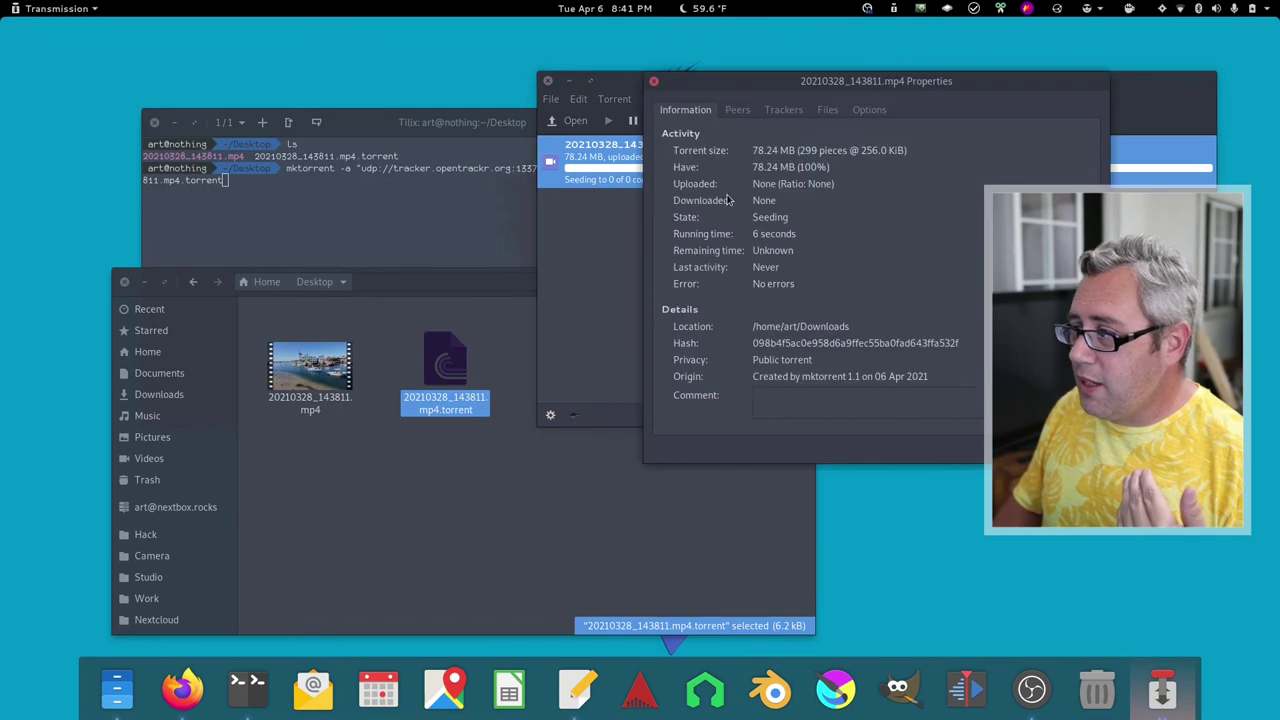
double_click(806, 342)
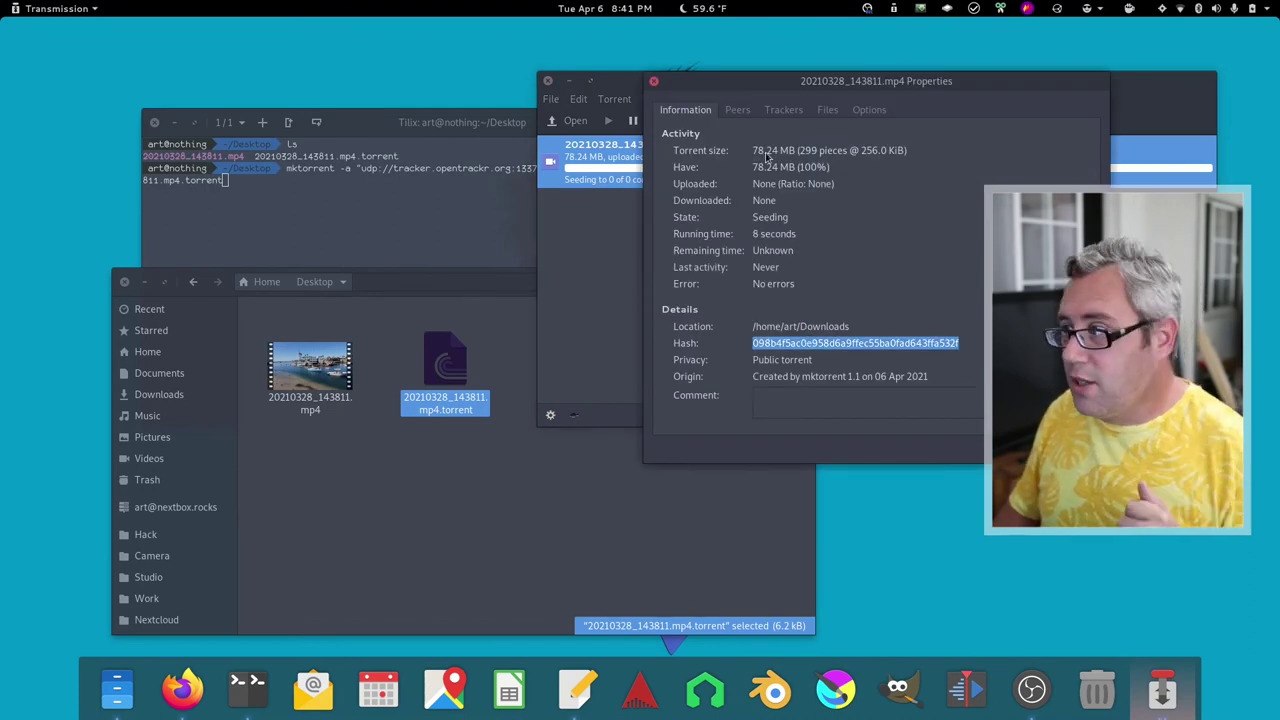
click(742, 112)
click(783, 111)
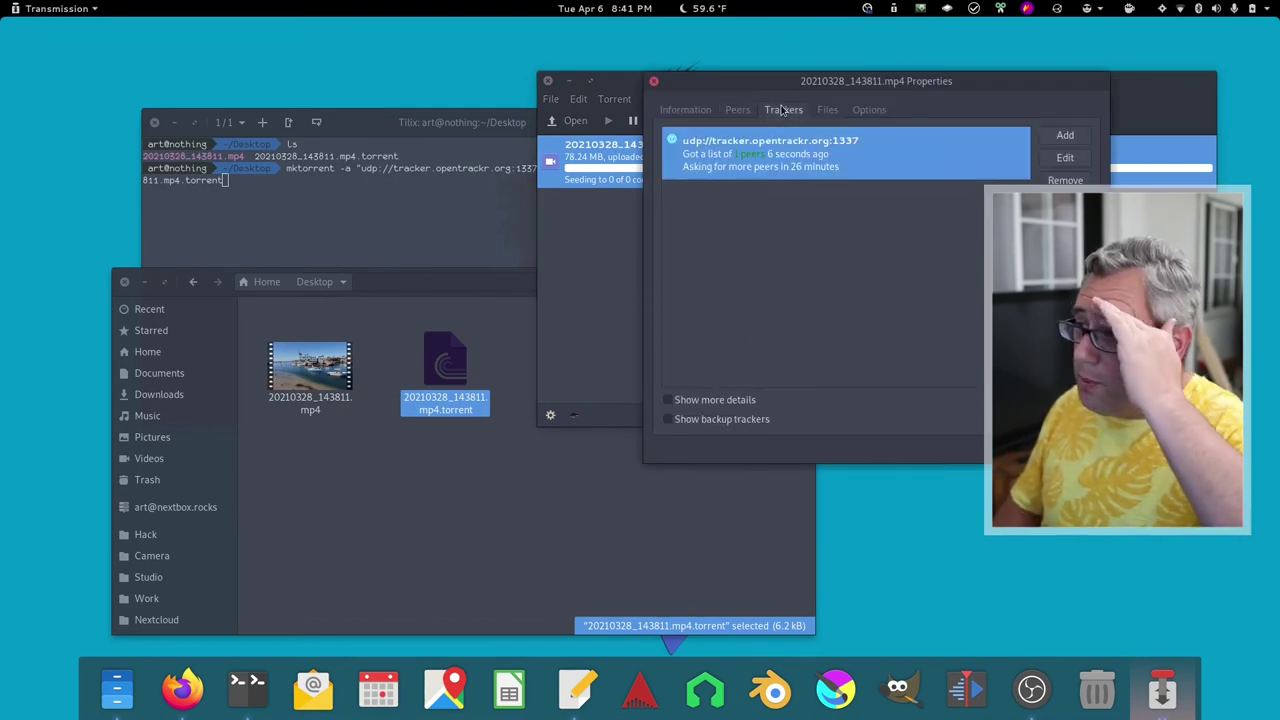
click(828, 239)
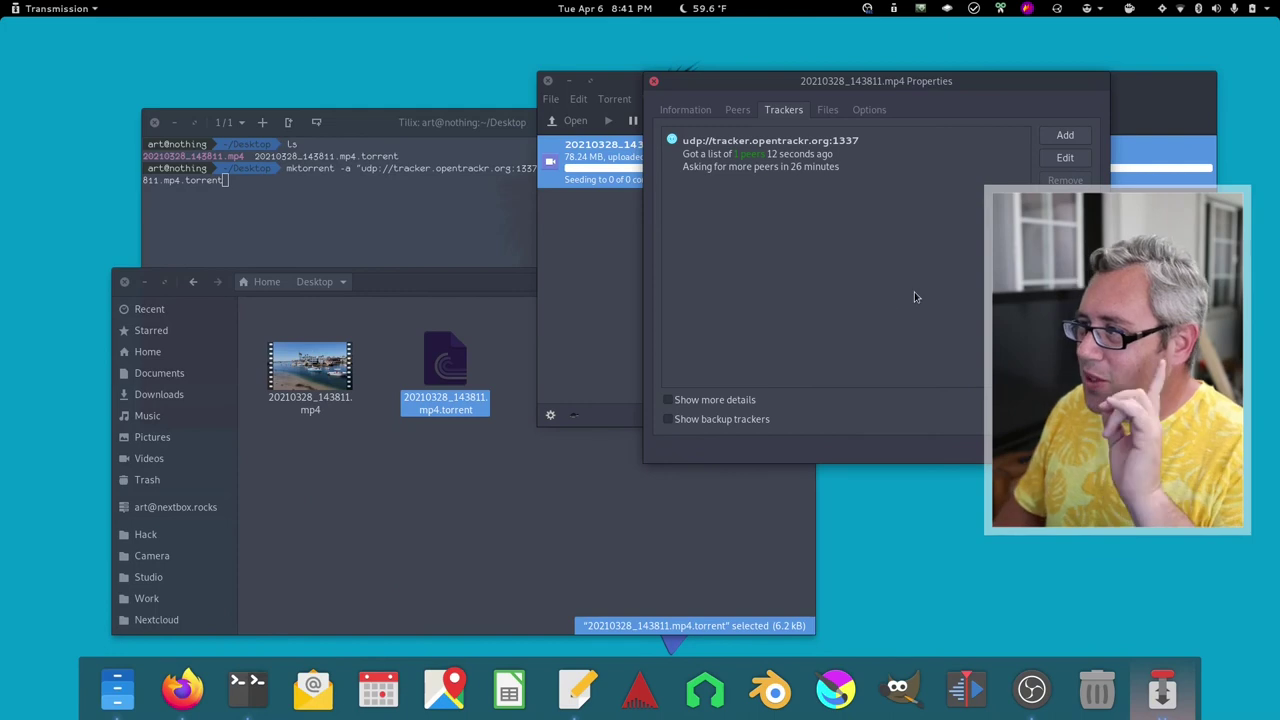
Switch to Firefox, copy the entire list of tracker announce addresses from trackers_best.txt, and minimise the browser.
click(182, 688)
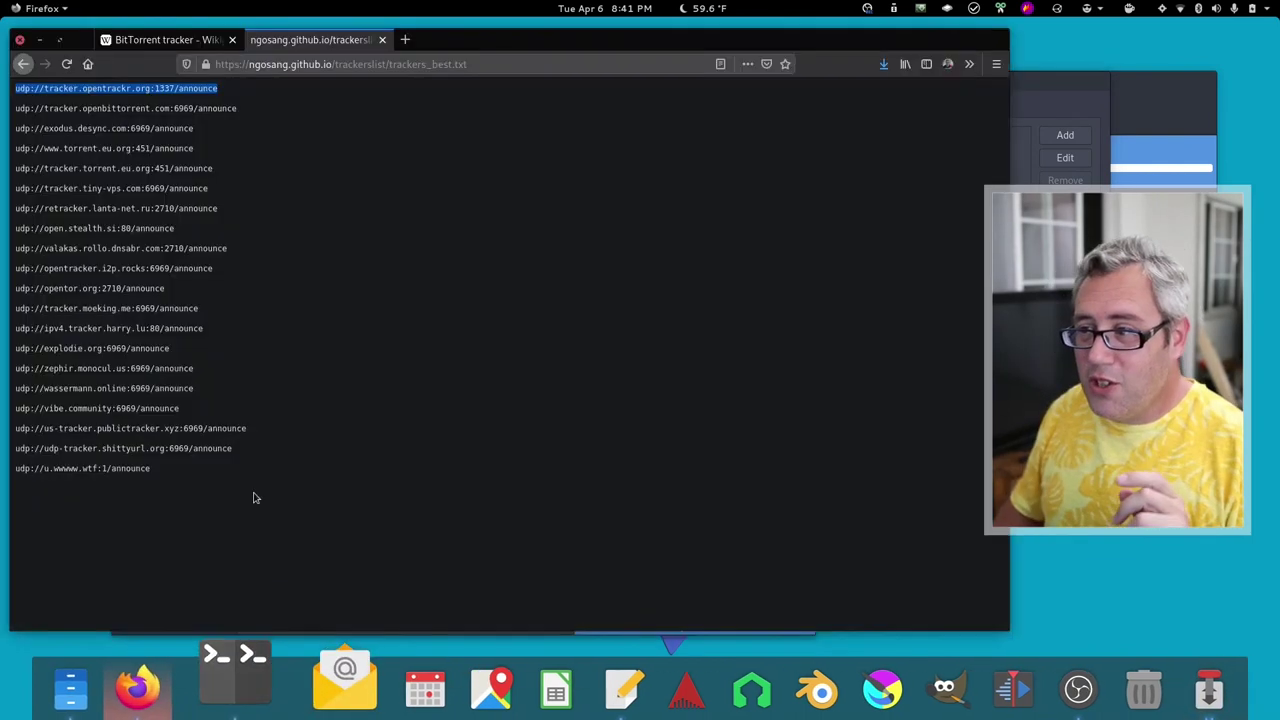
click(150, 488)
key(ctrl+a)
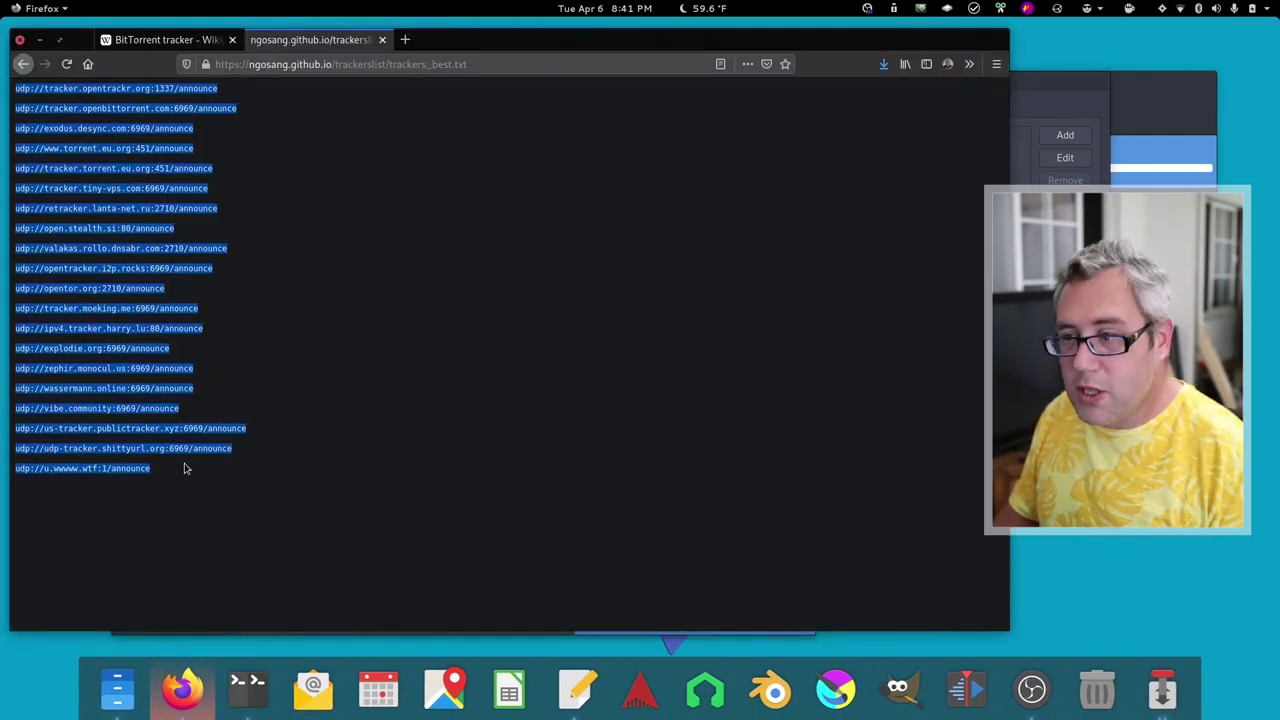
click(40, 41)
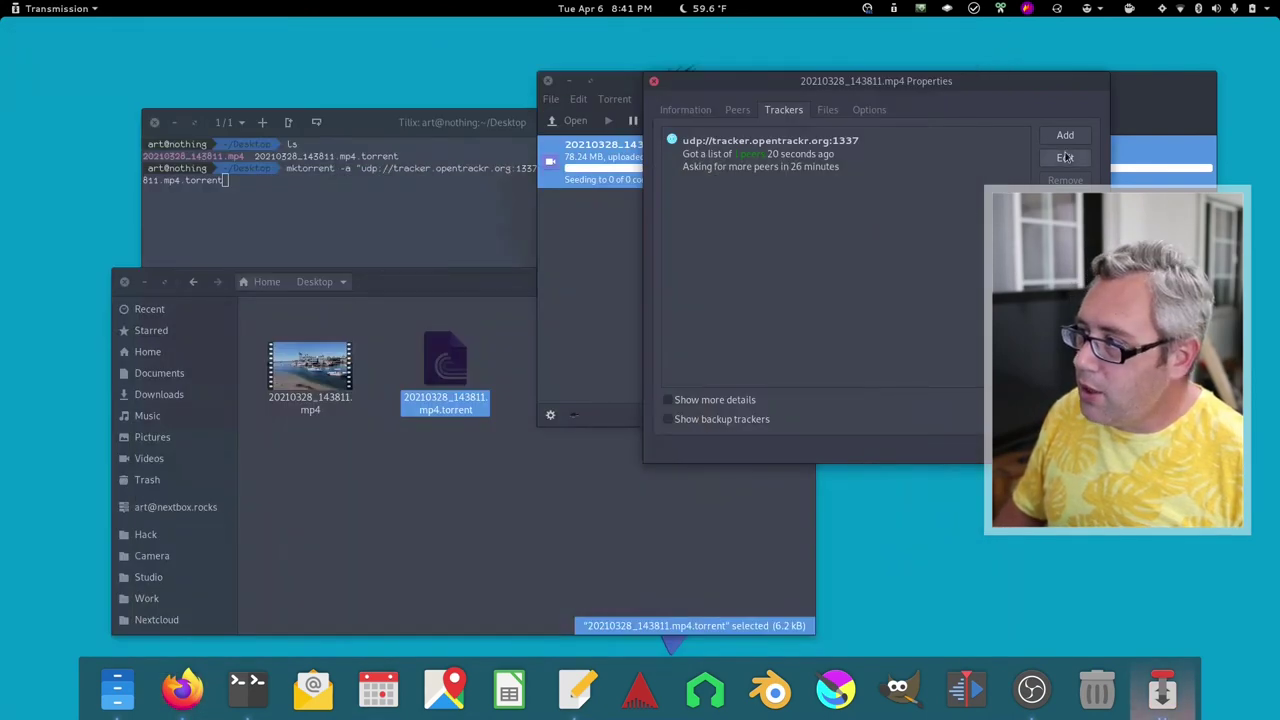
Replace the torrent's tracker announce URLs with the copied list, save, review the added trackers, and close the properties.
click(1066, 157)
triple_click(931, 263)
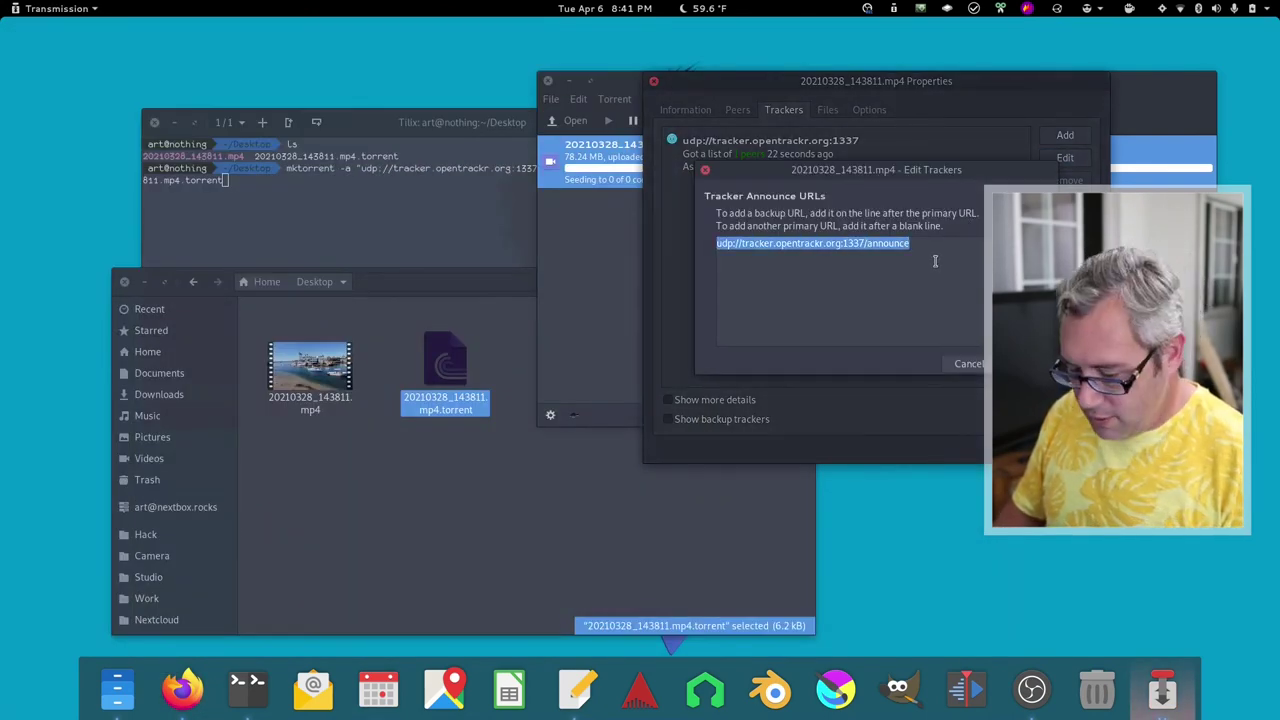
key(ctrl+v)
click(1025, 363)
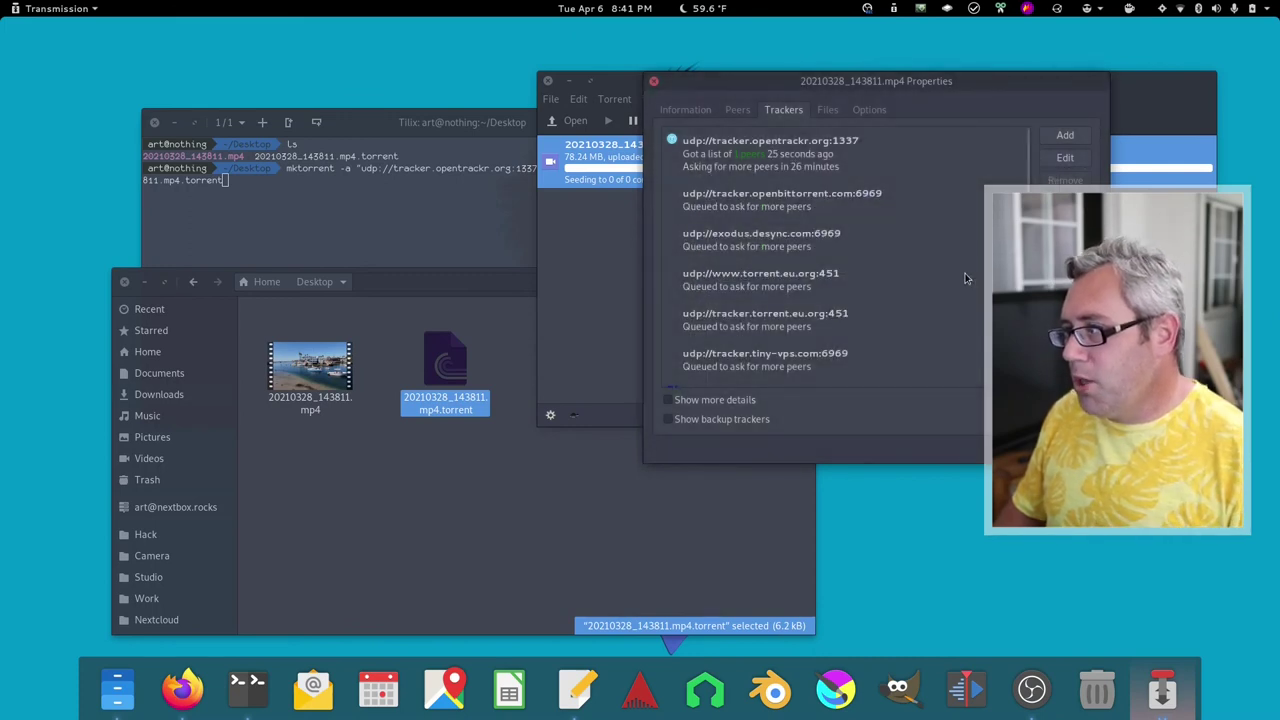
scroll(966, 278, down, 8)
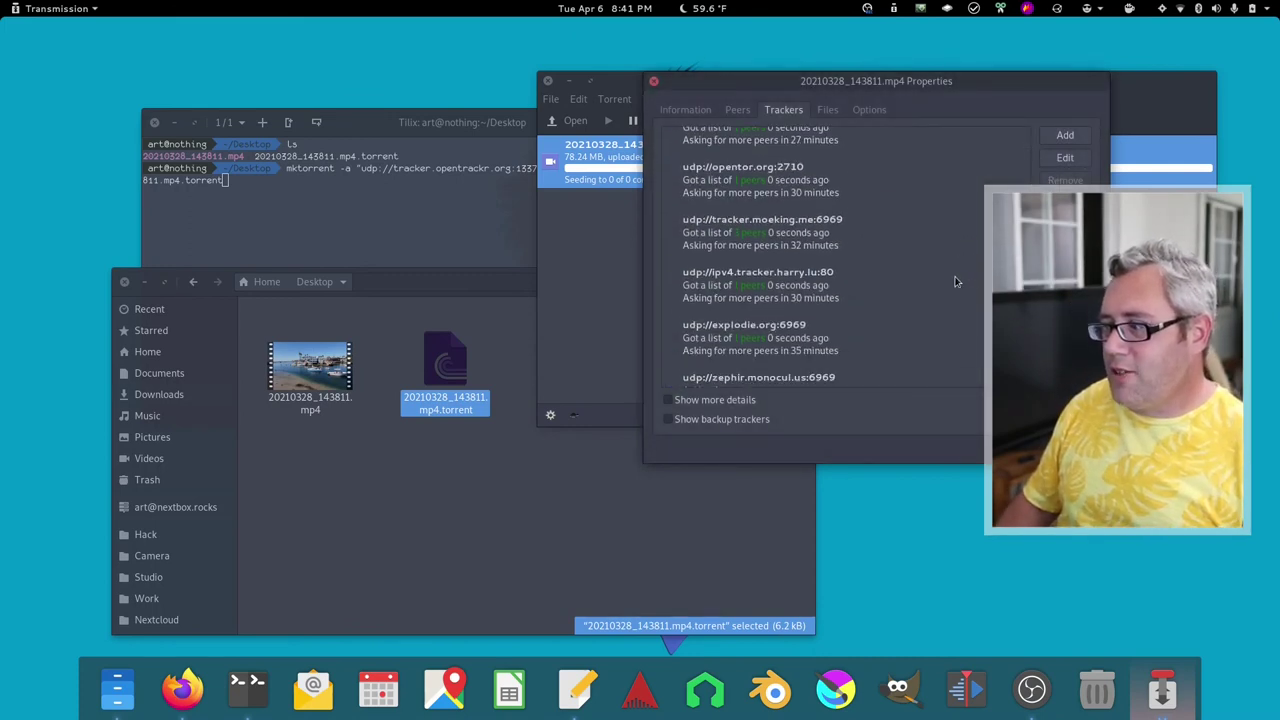
scroll(955, 281, up, 5)
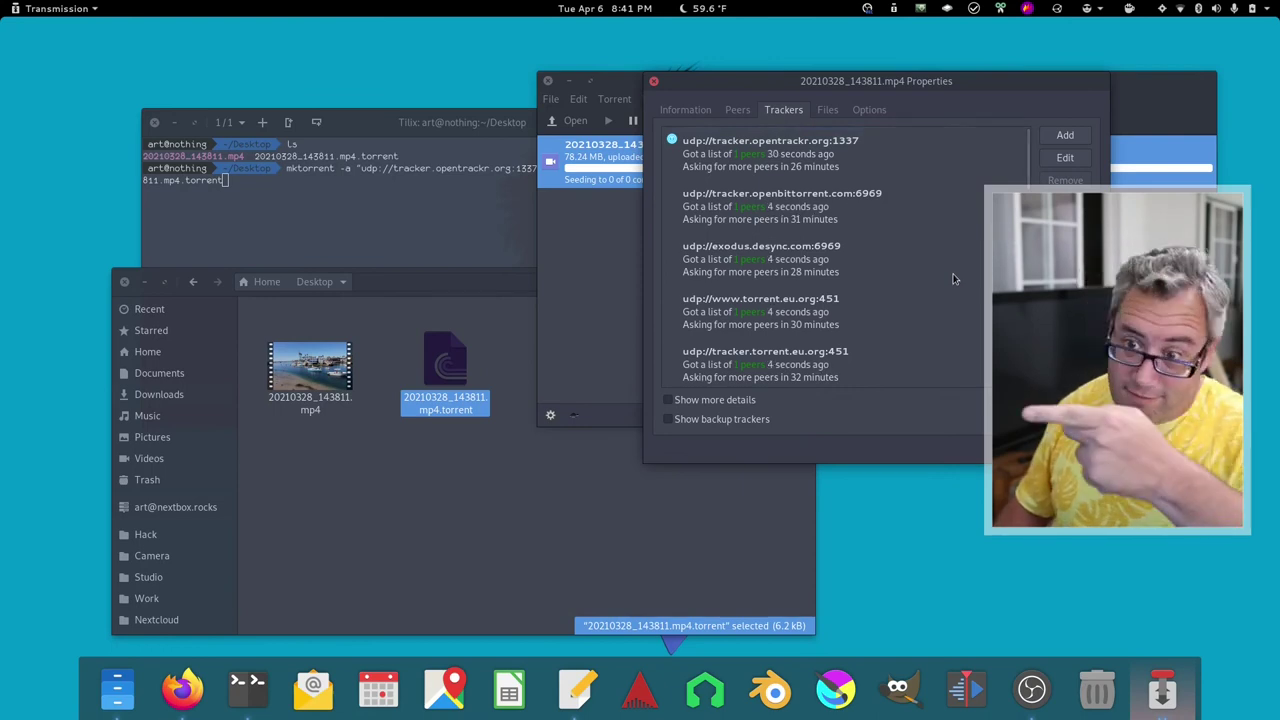
key(Escape)
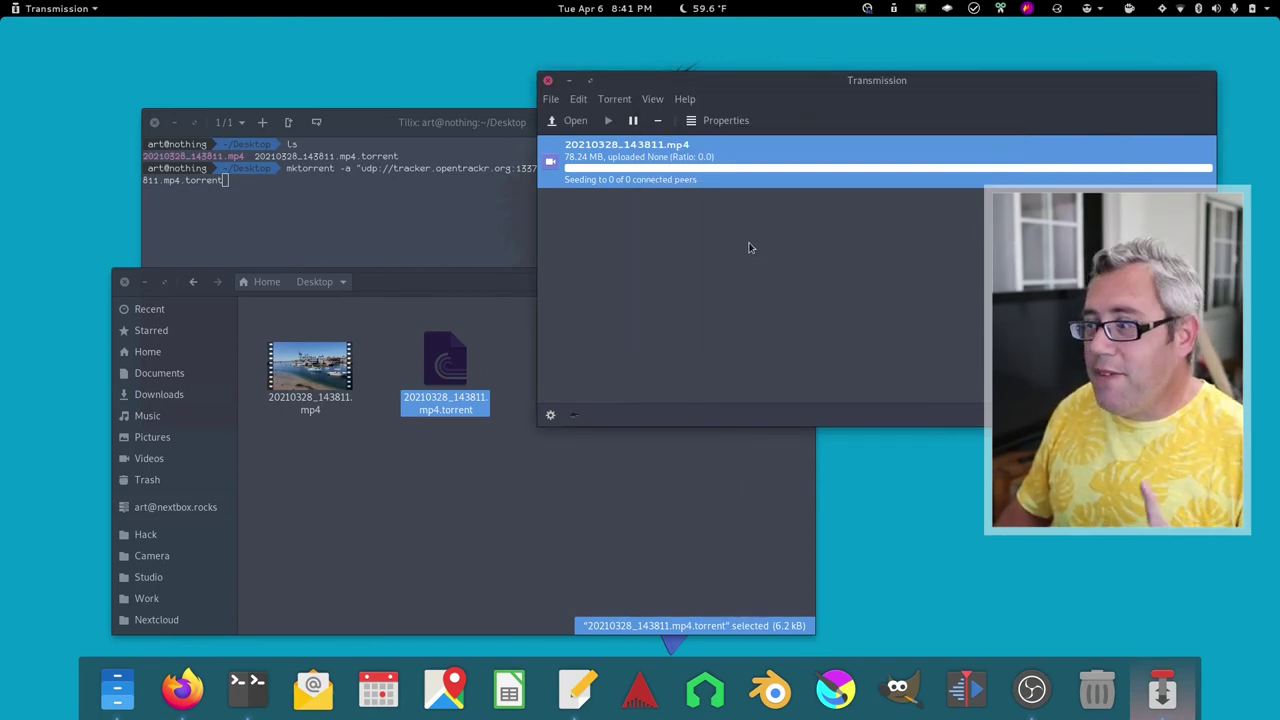
Copy the magnet link of 20210328_143811.mp4 and paste it into the untitled Text Editor document, replacing the old hash.
click(751, 247)
right_click(731, 162)
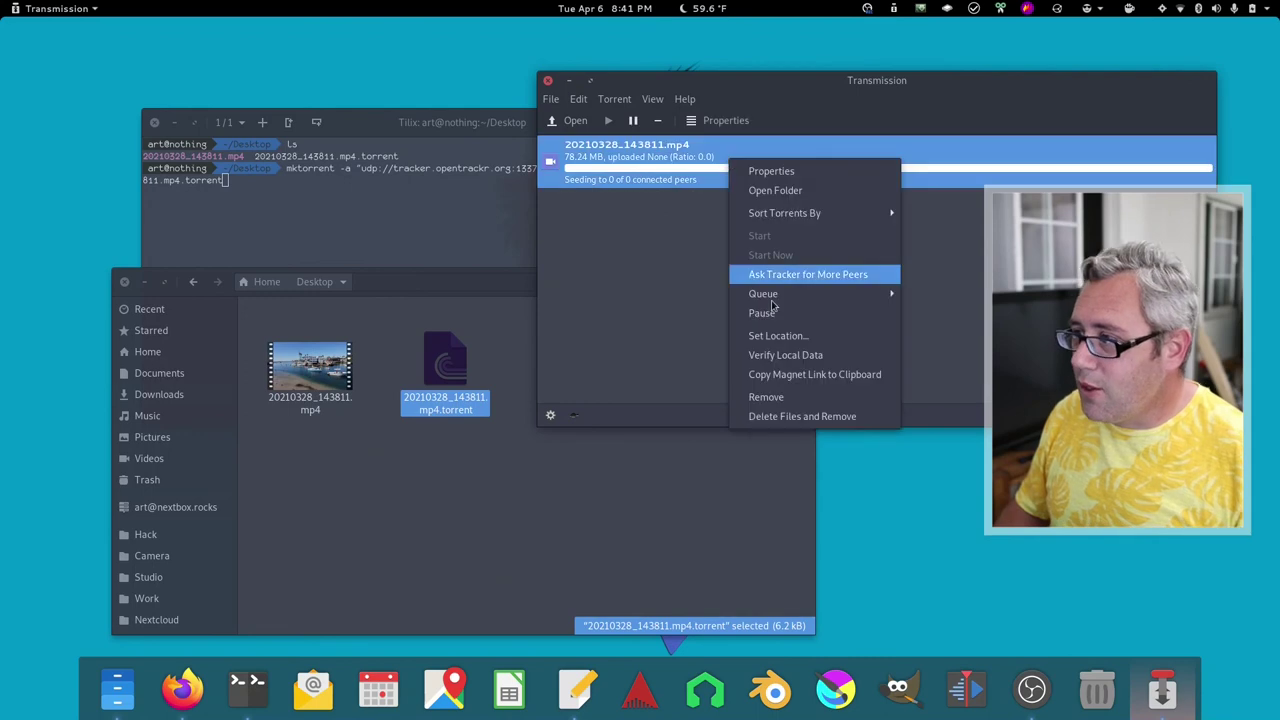
click(801, 378)
click(590, 683)
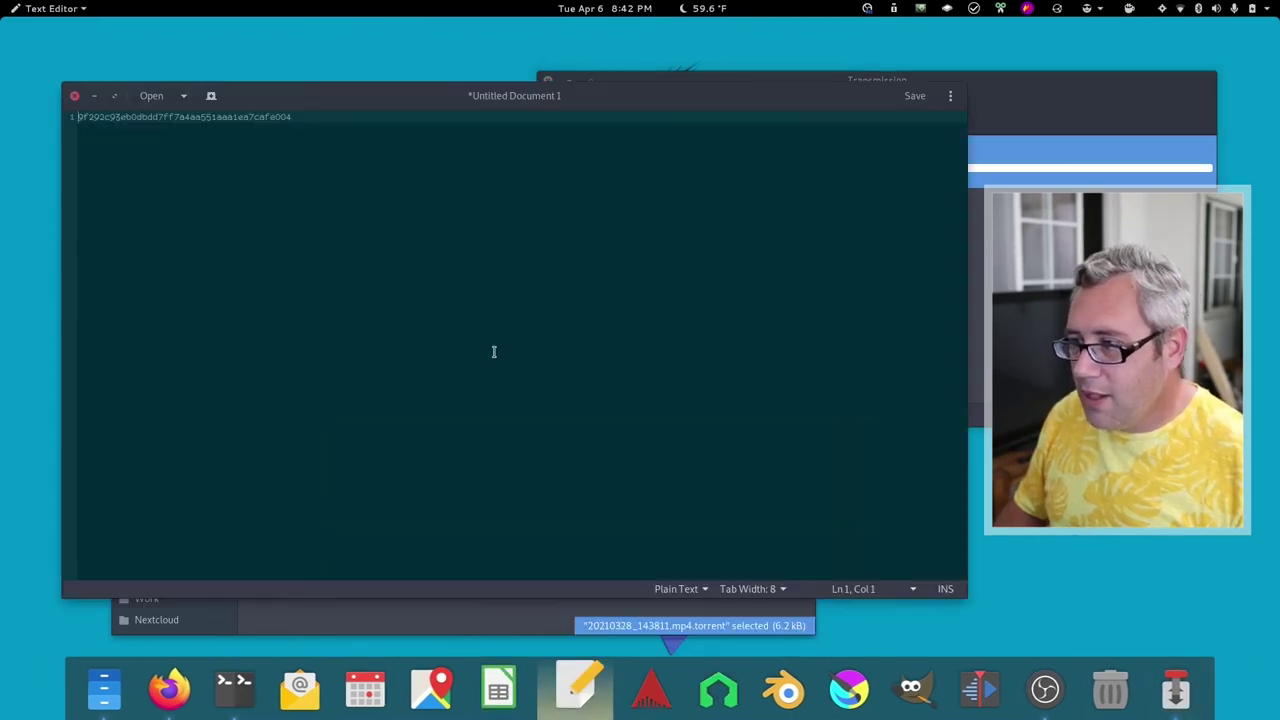
key(ctrl+v)
key(ctrl+v)
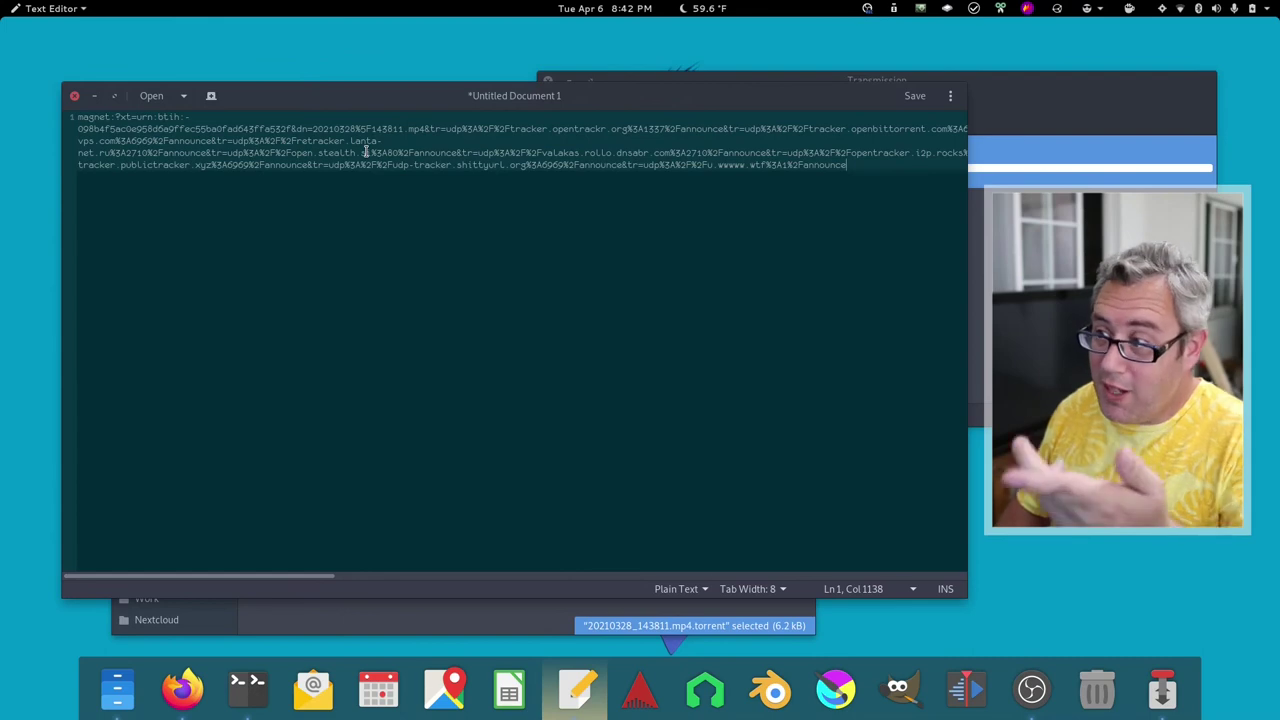
Close the Text Editor document containing the magnet link without saving it.
mouse_move(408, 98)
mouse_down()
mouse_move(418, 104)
mouse_move(402, 83)
mouse_up()
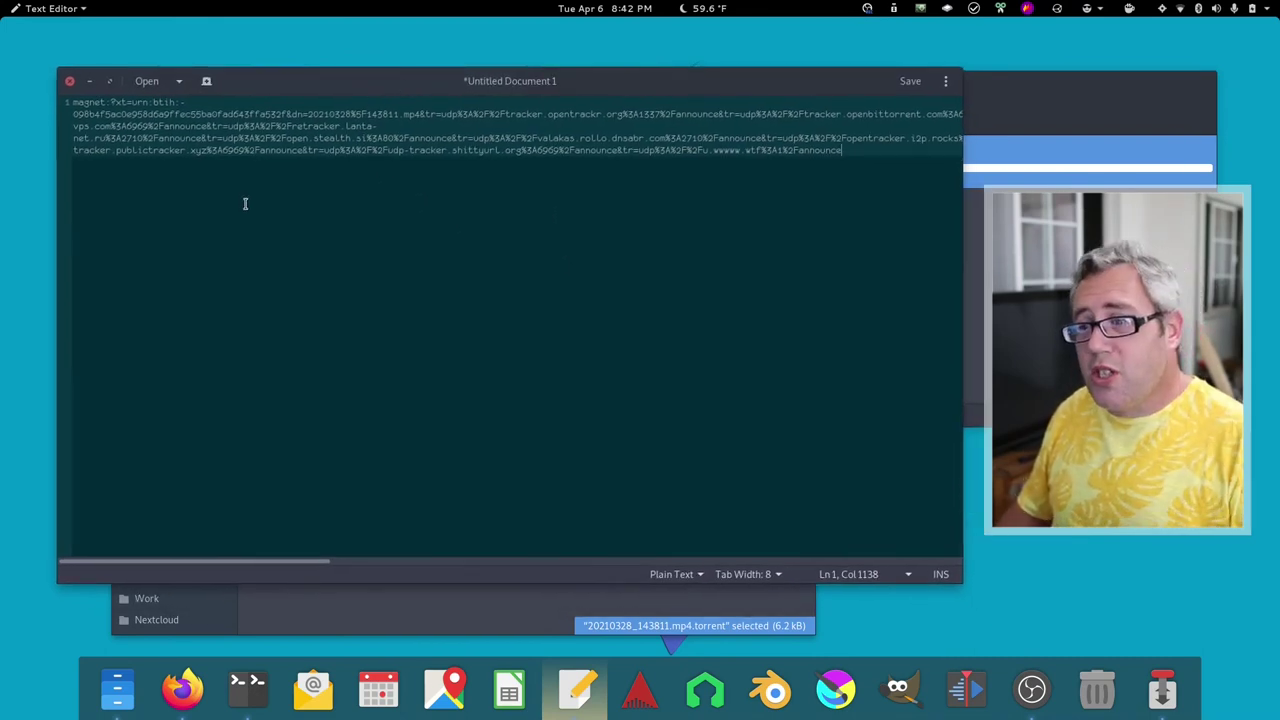
click(69, 84)
click(414, 368)
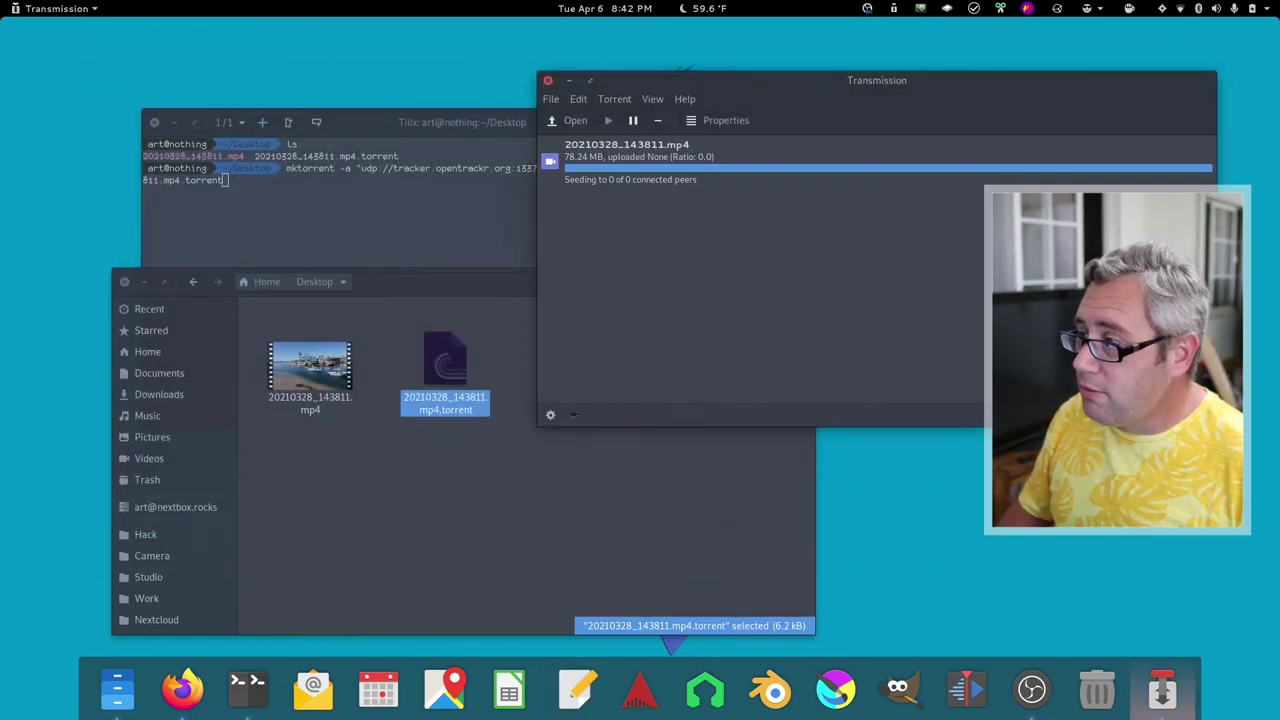